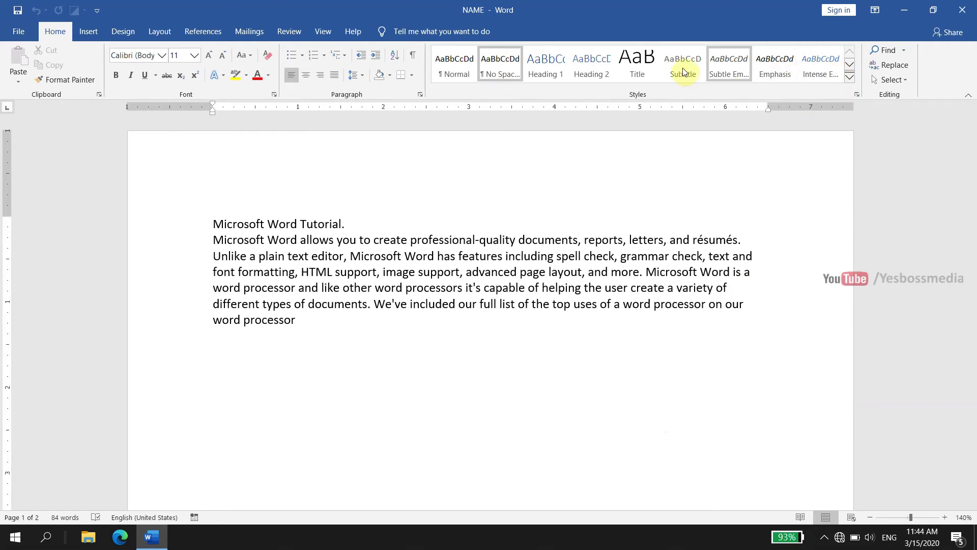
Step: Apply Heading 2 to the 'Microsoft Word Tutorial.' title line, then select the body paragraph
click(850, 78)
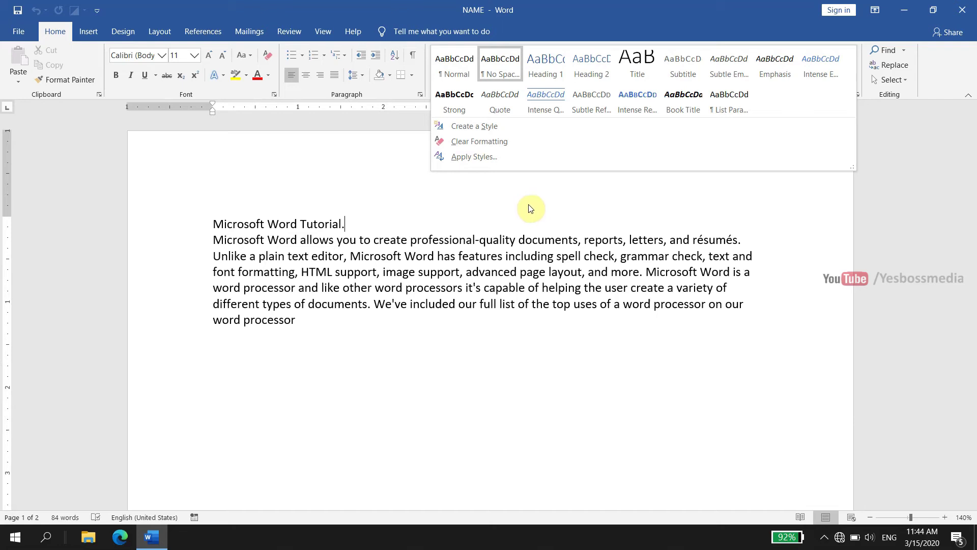
click(461, 348)
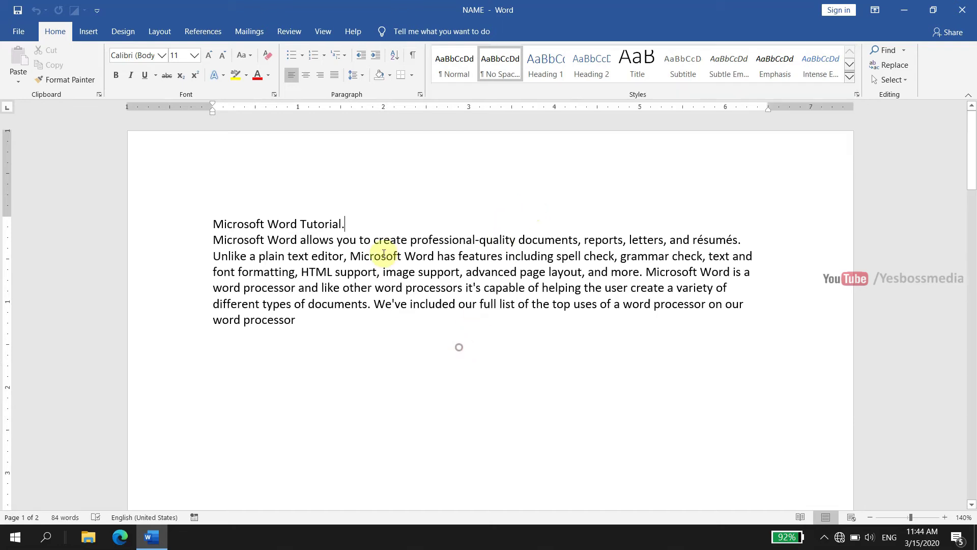
drag(358, 226, 217, 225)
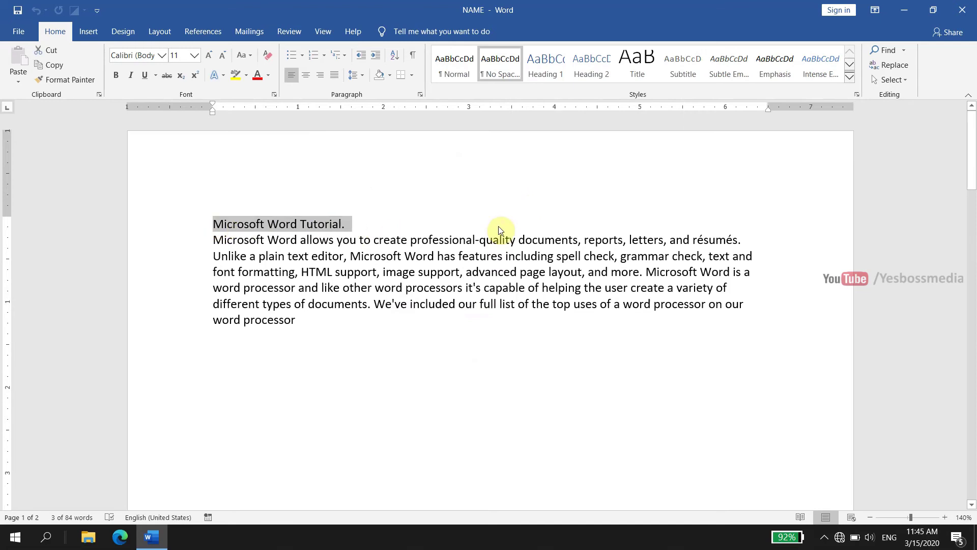
click(850, 77)
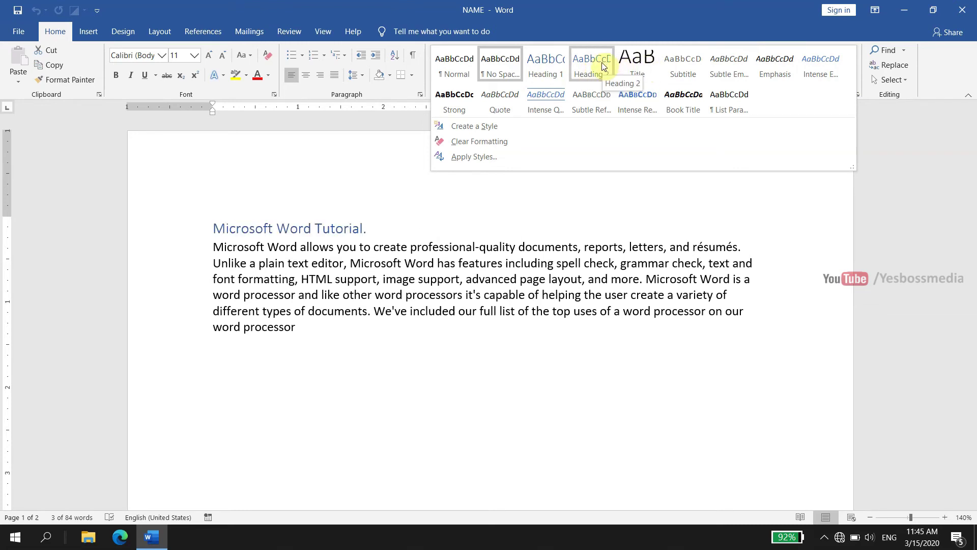
key(Escape)
click(602, 62)
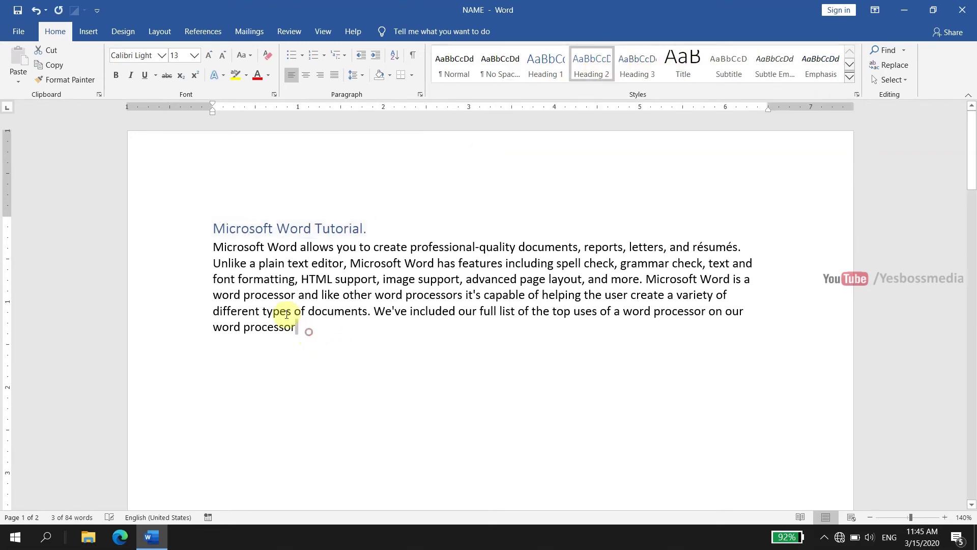
mouse_move(305, 331)
mouse_down()
mouse_move(216, 263)
mouse_move(213, 247)
mouse_up()
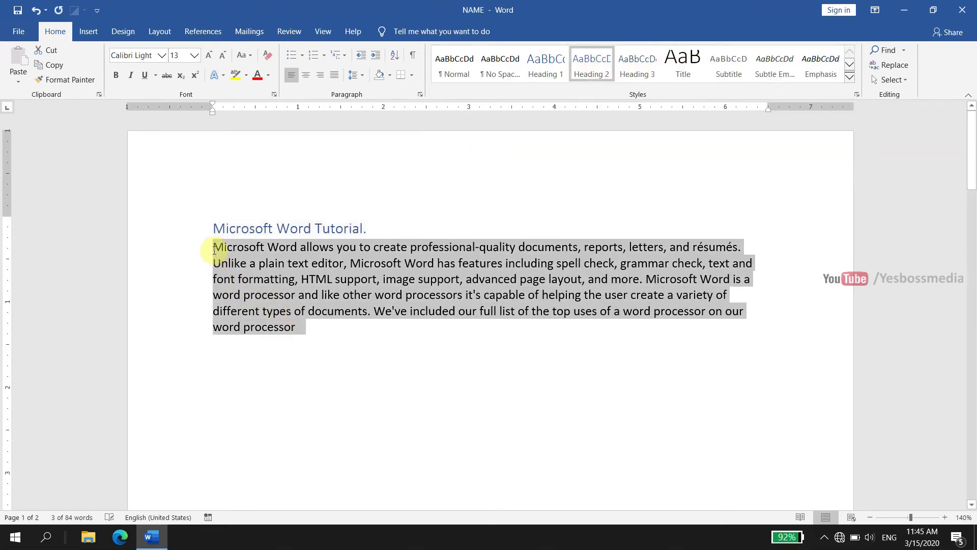
Step: Apply the Intense Quote style to the selected body paragraph and deselect it
click(850, 77)
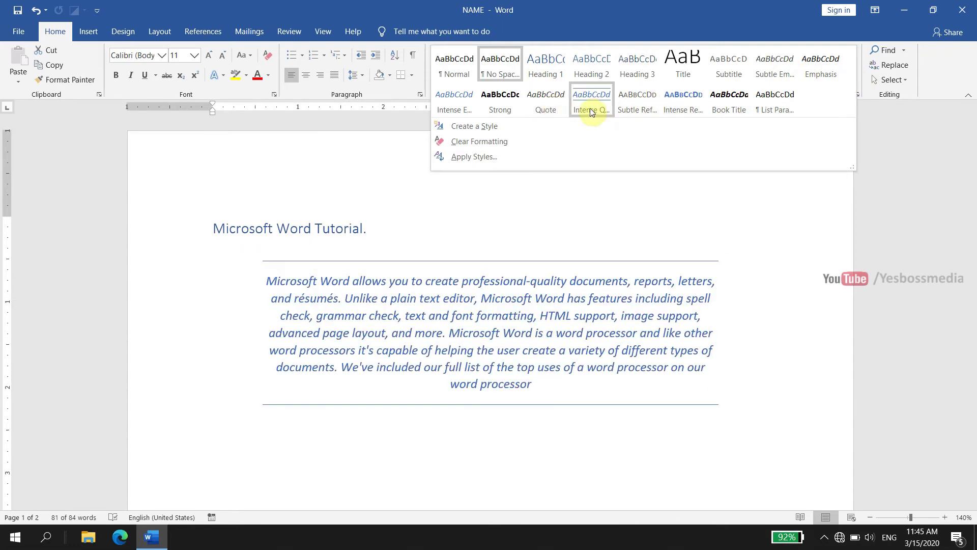
click(590, 108)
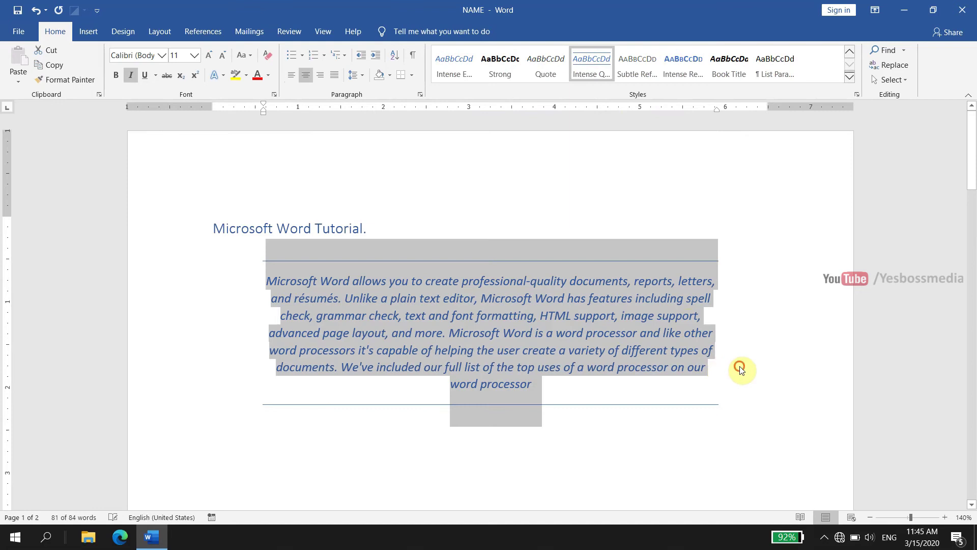
click(741, 370)
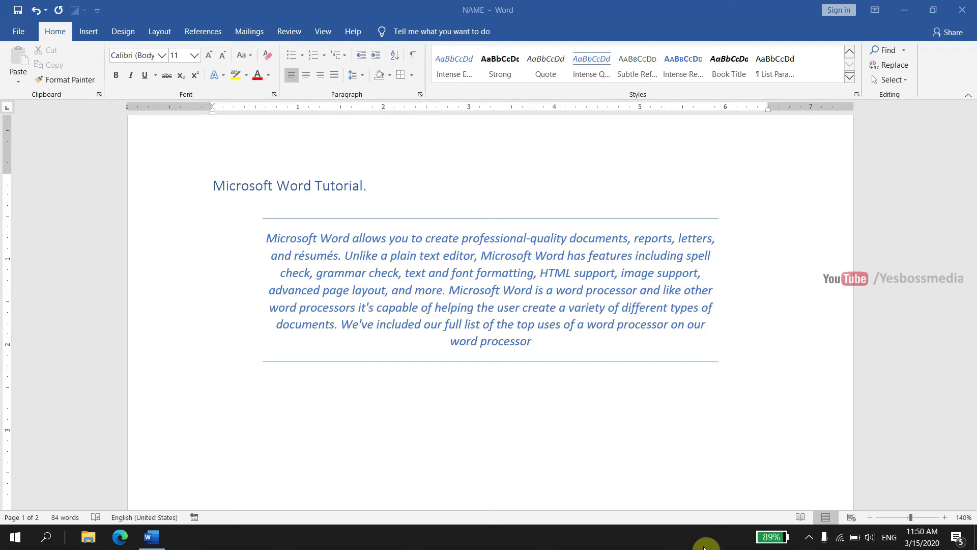
Step: Search online templates for 'invoice' and preview the Service invoice (Green Gradient design)
click(20, 31)
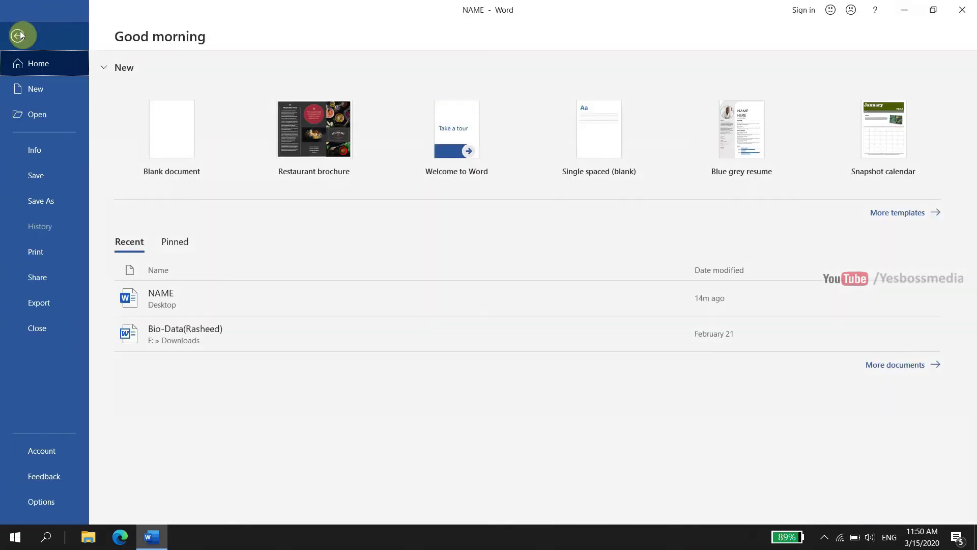
click(41, 92)
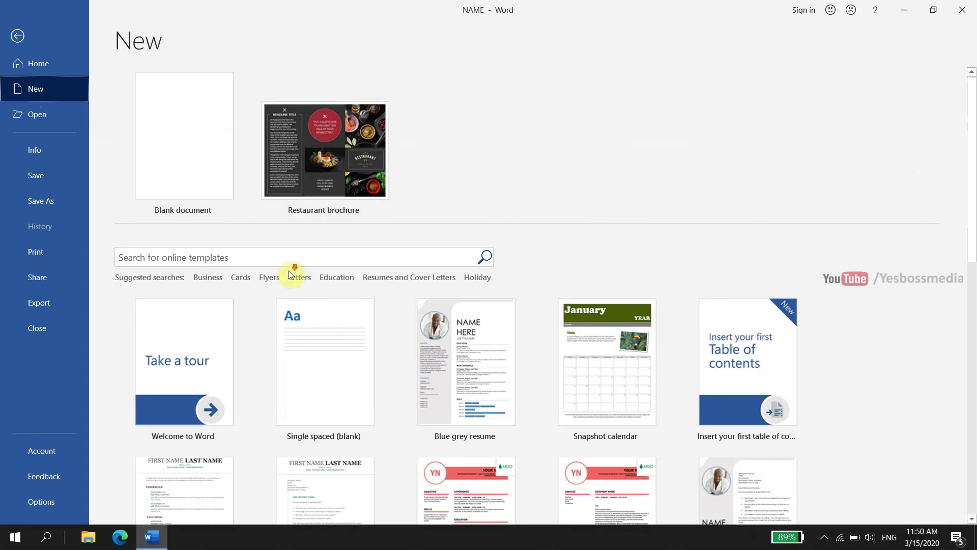
scroll(289, 271, down, 3)
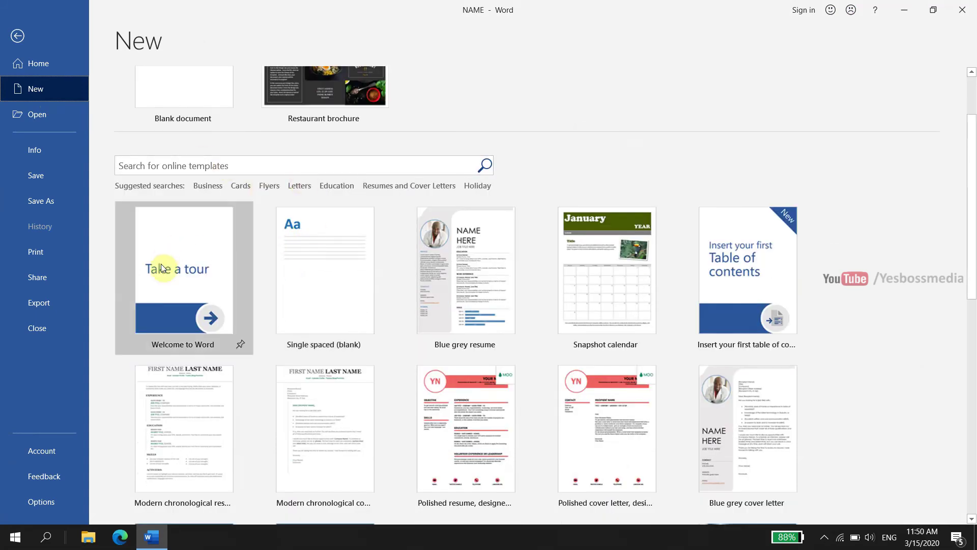
scroll(737, 301, down, 2)
scroll(736, 302, down, 2)
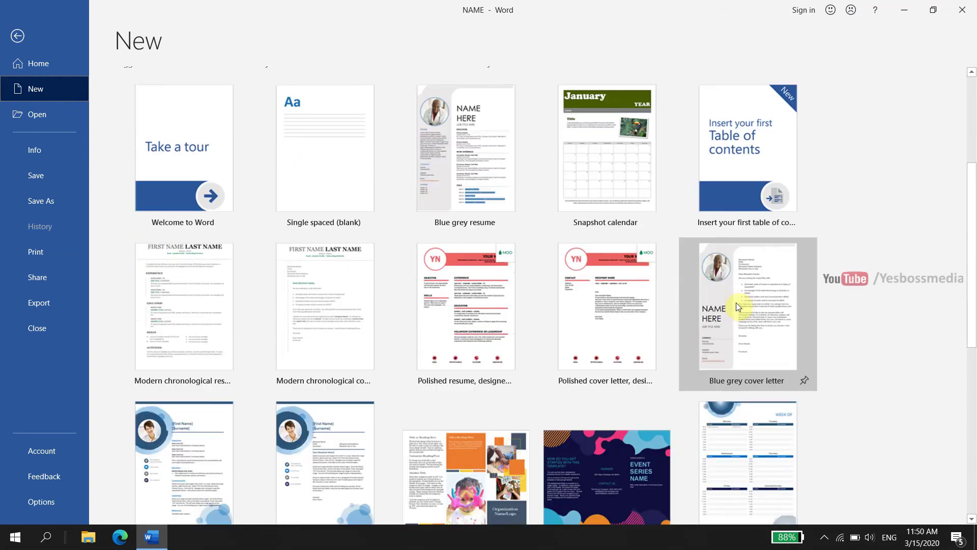
scroll(737, 305, down, 4)
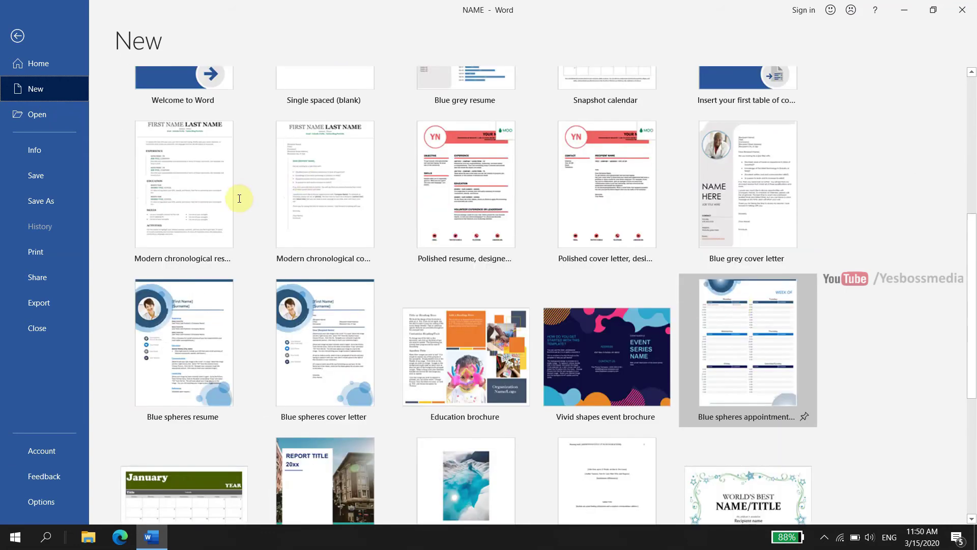
scroll(238, 196, up, 9)
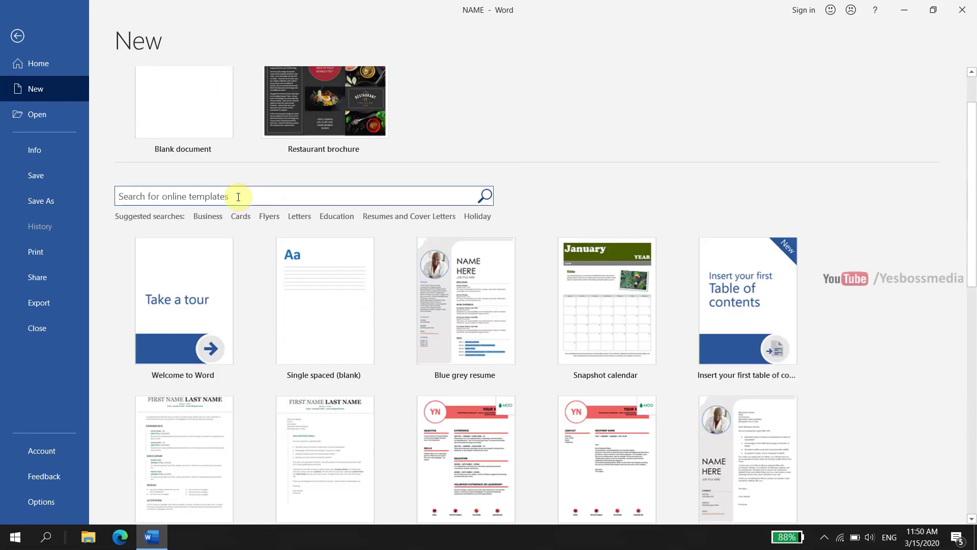
text(invoice)
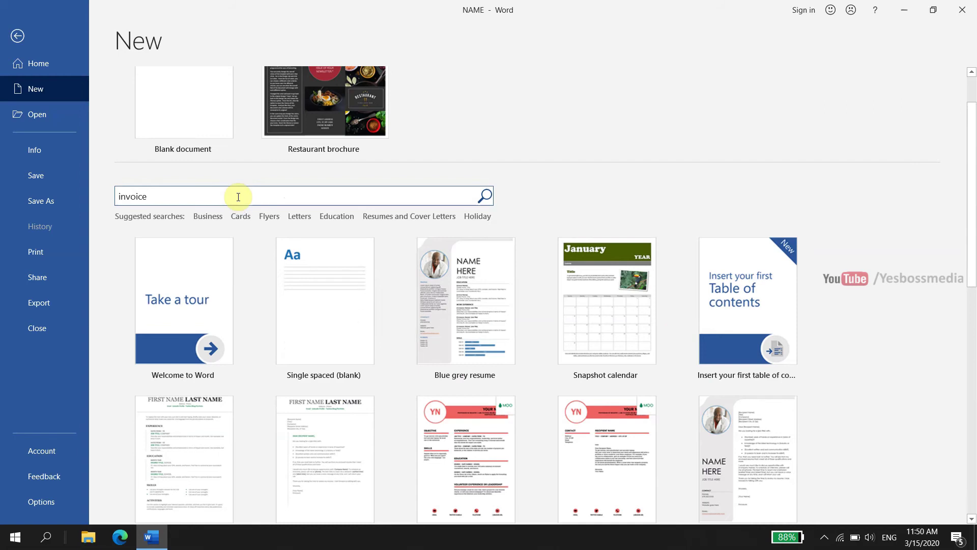
key(Return)
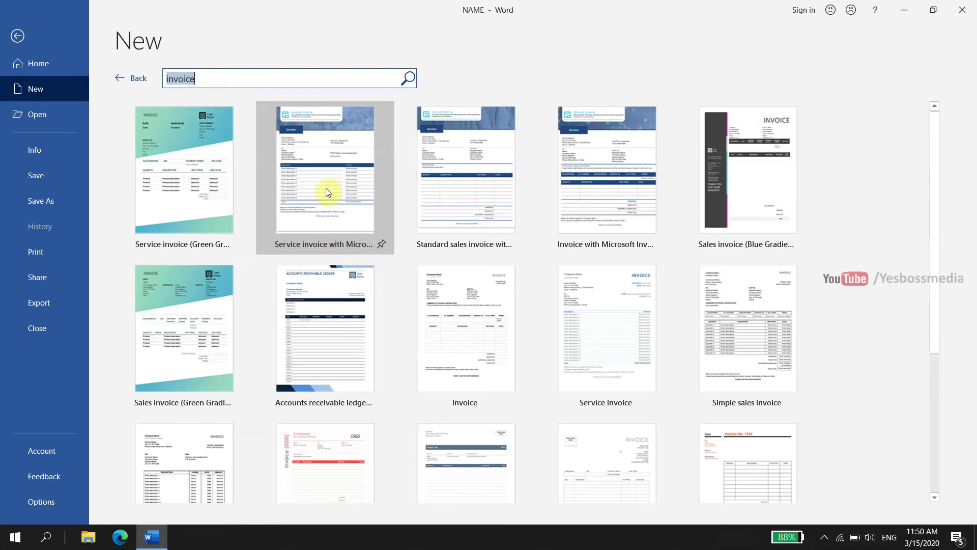
click(200, 160)
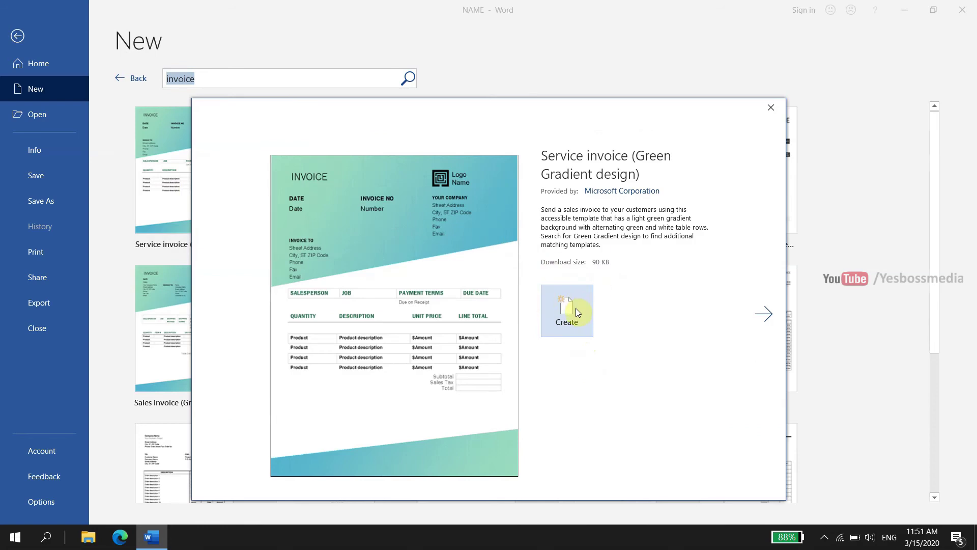
Step: Create a new document from the Service invoice template and look over its layout
click(575, 307)
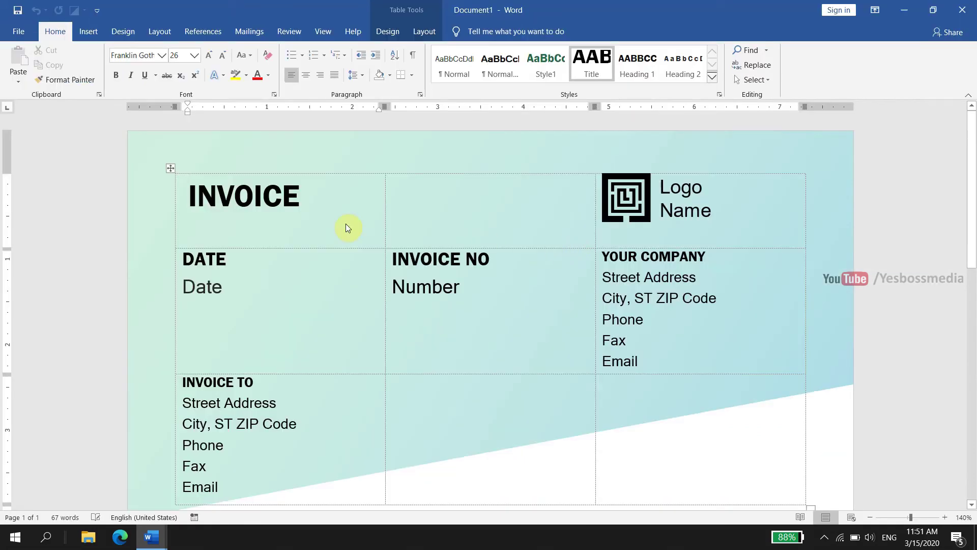
scroll(717, 361, down, 2)
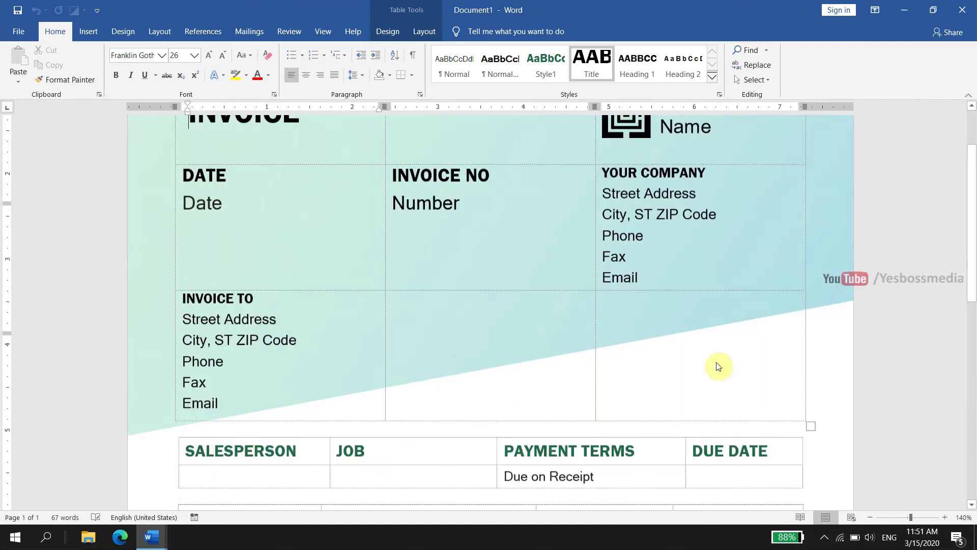
scroll(715, 363, down, 10)
ctrl+scroll(713, 364, down, 3)
ctrl+scroll(712, 364, down, 3)
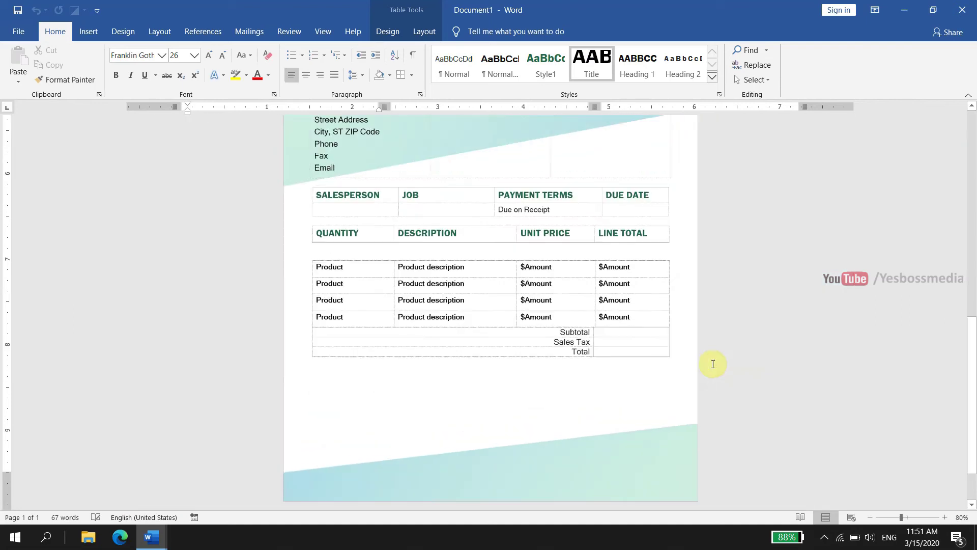
scroll(624, 345, up, 5)
scroll(624, 345, up, 2)
scroll(625, 345, down, 1)
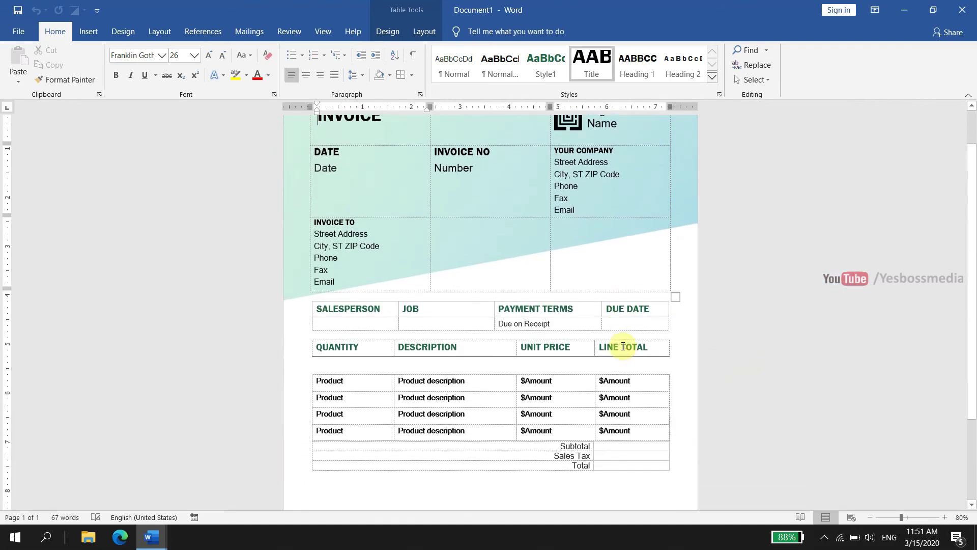
ctrl+scroll(626, 345, up, 3)
ctrl+scroll(634, 340, up, 2)
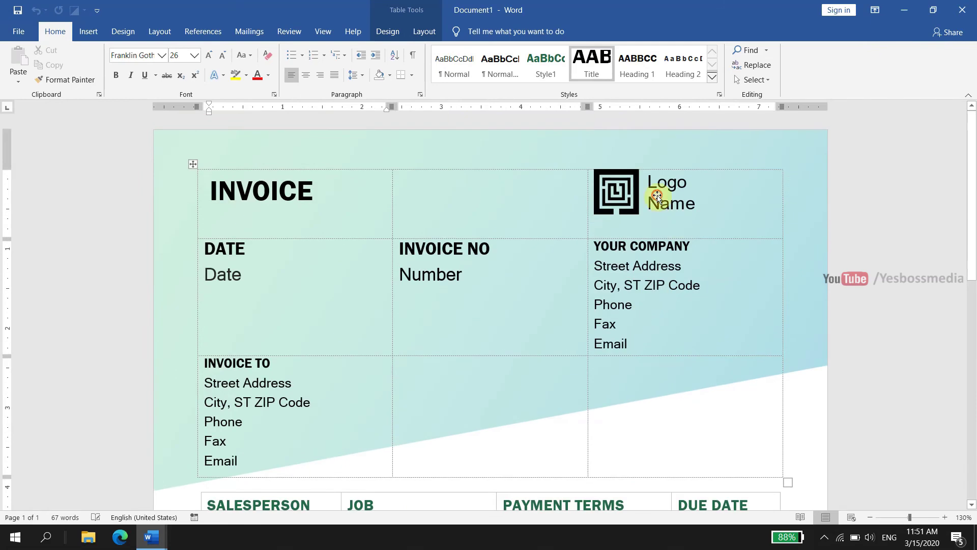
Step: Select the logo graphic and replace the YOUR COMPANY heading with 'yesbossmedia'
click(656, 197)
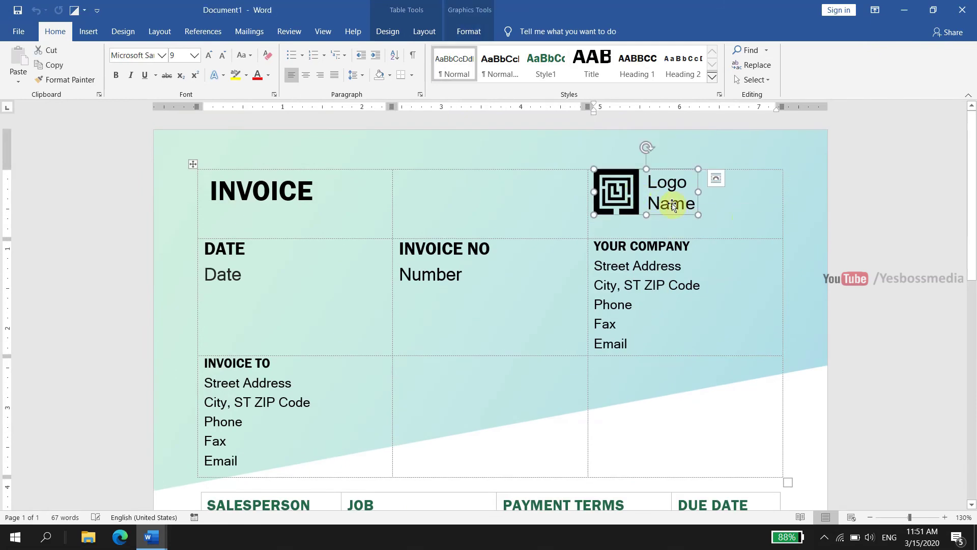
drag(690, 248, 595, 247)
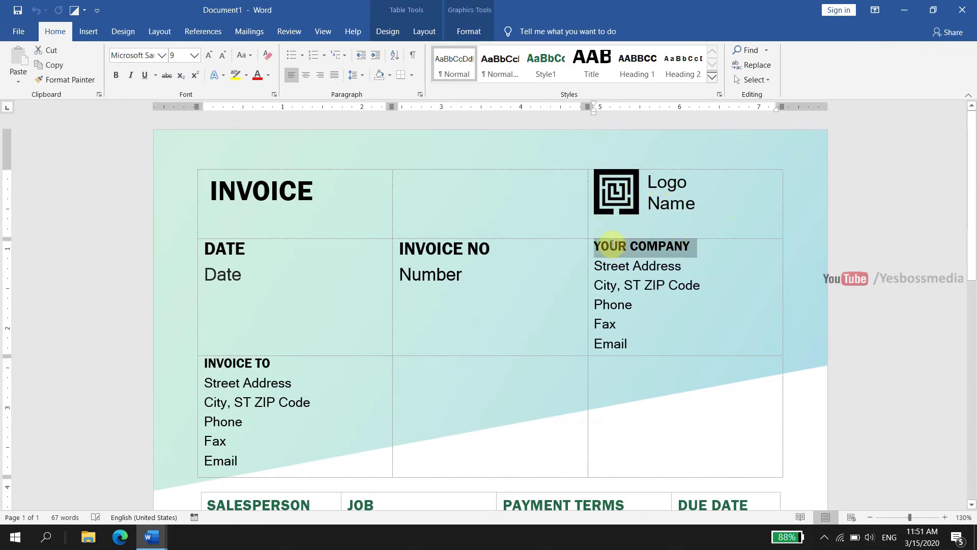
text(y)
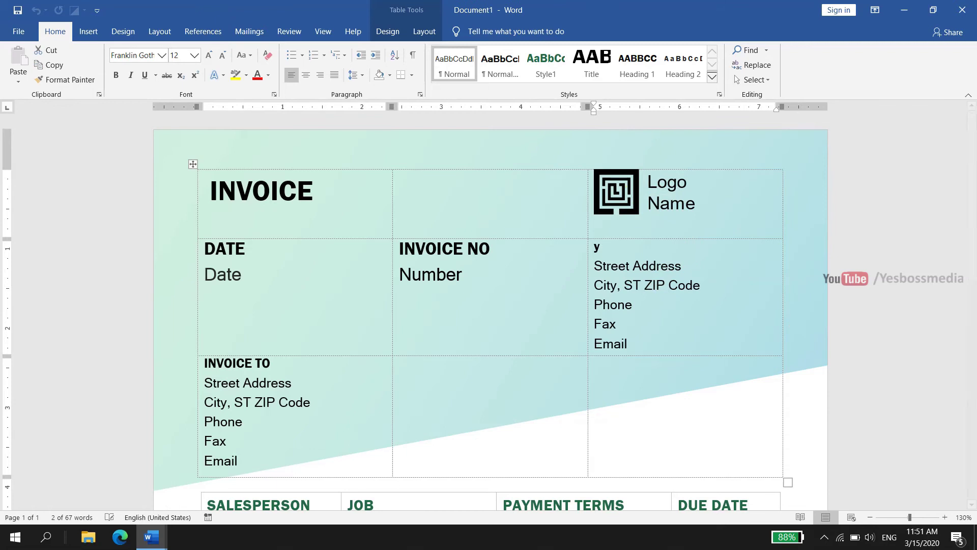
text(es)
key(BackSpace)
key(BackSpace)
key(BackSpace)
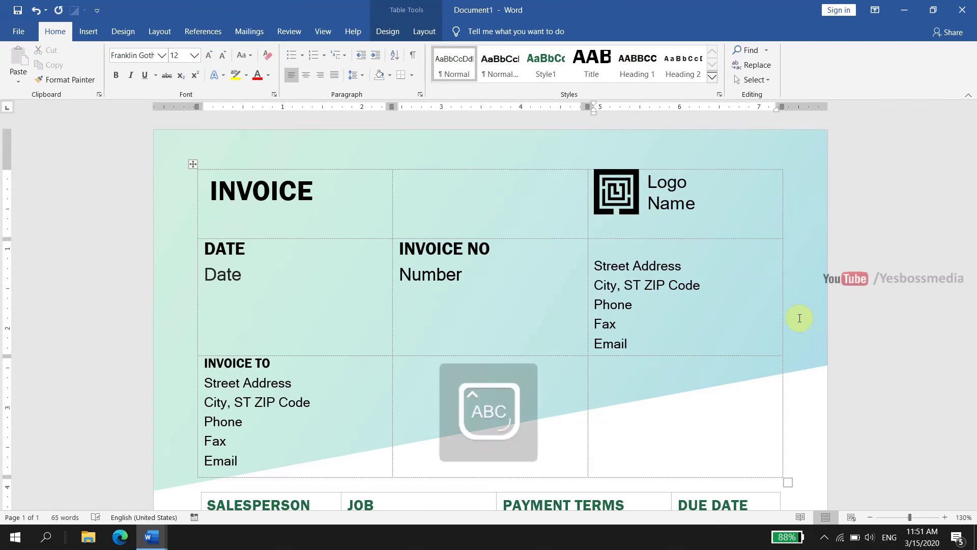
text(yesboss)
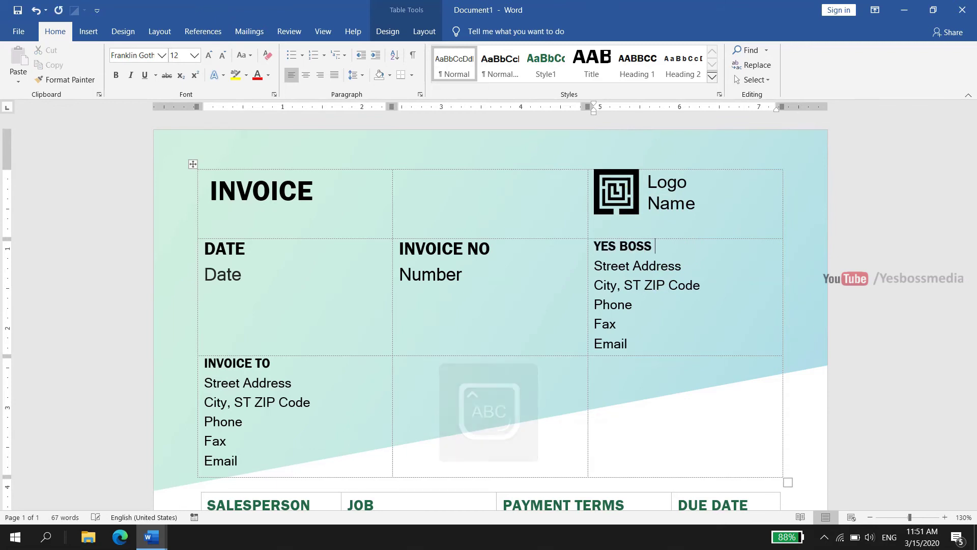
text(media)
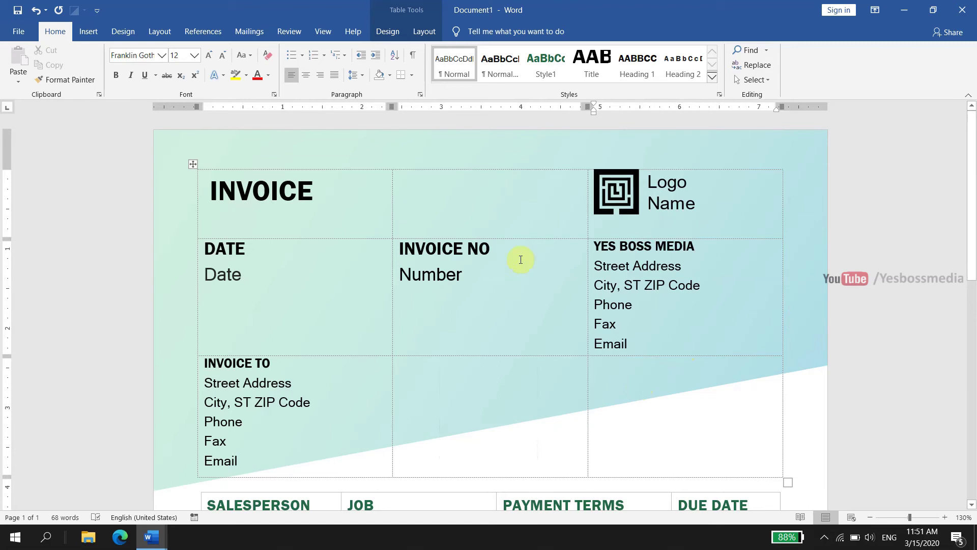
Step: Enter 1233 as the invoice number and move down to the item table
click(507, 249)
text(12)
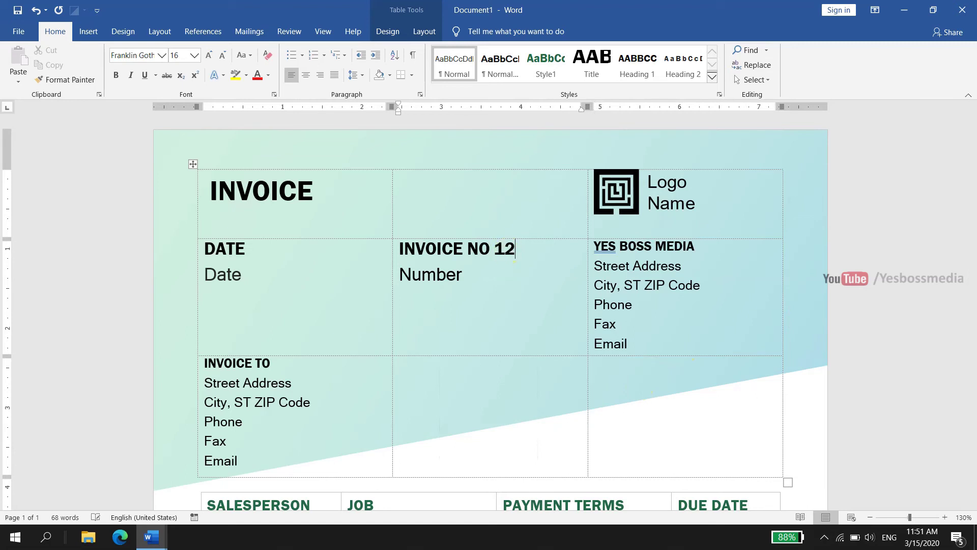
text(33)
scroll(591, 304, down, 2)
scroll(592, 305, down, 2)
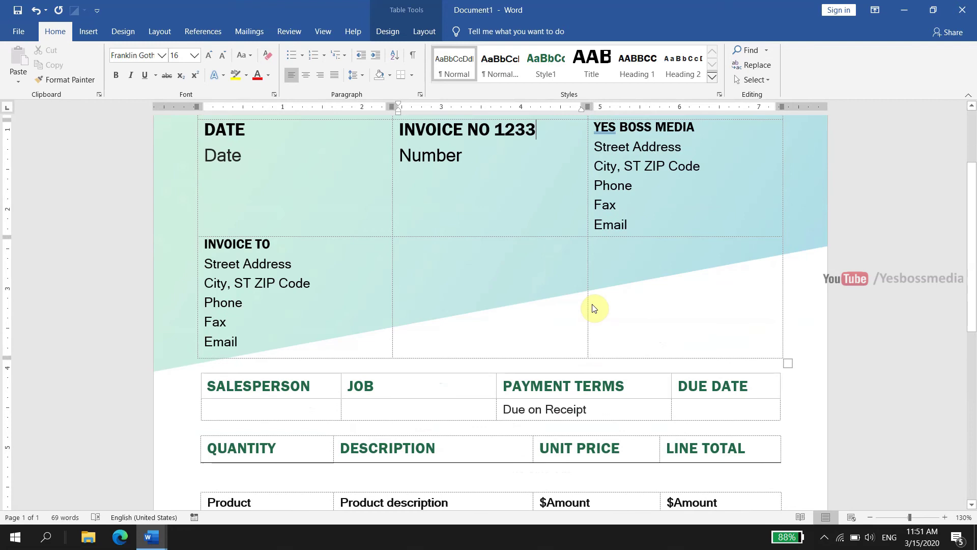
scroll(593, 305, down, 2)
scroll(593, 305, down, 2)
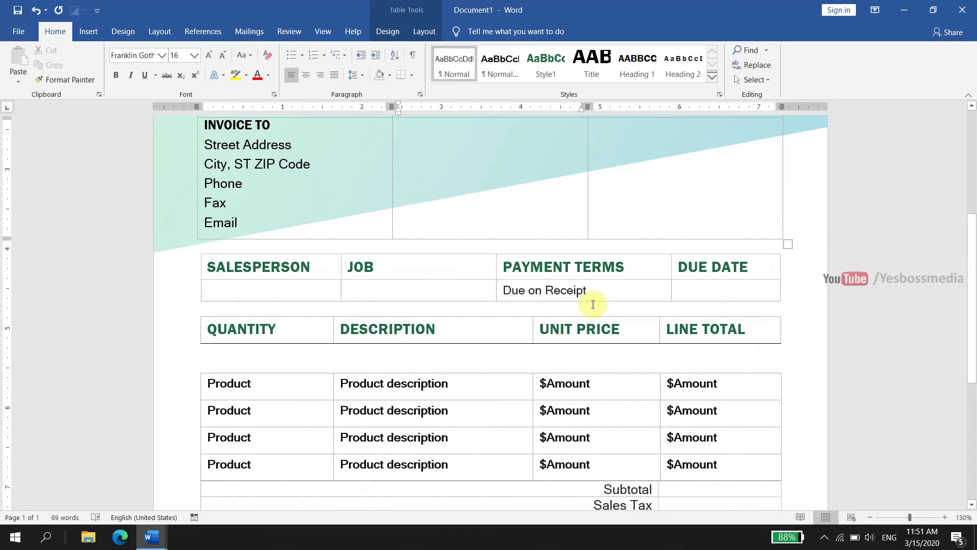
scroll(593, 306, down, 2)
scroll(594, 308, down, 2)
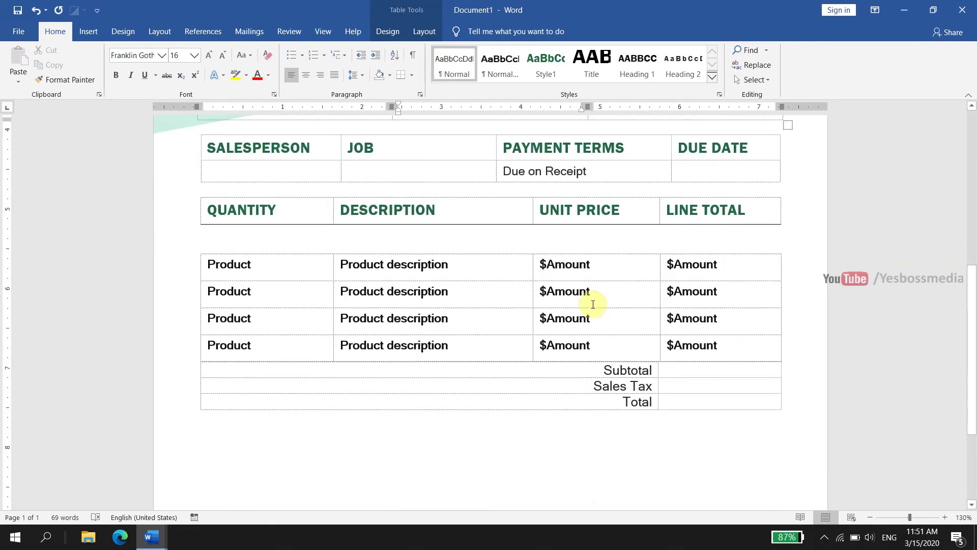
Step: Fill the first item row with product 'Word', description 'Microsoft word' and unit price 1000
double_click(238, 263)
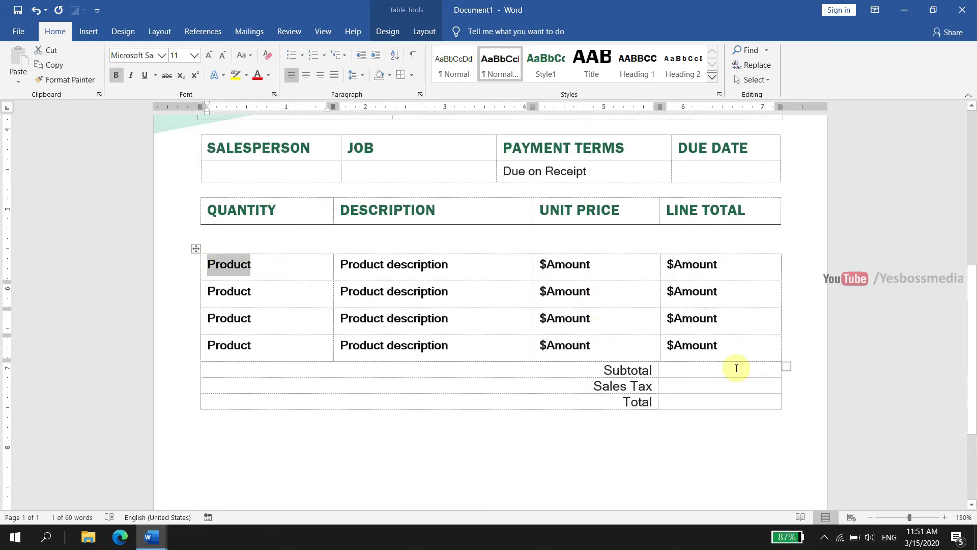
text(wORD)
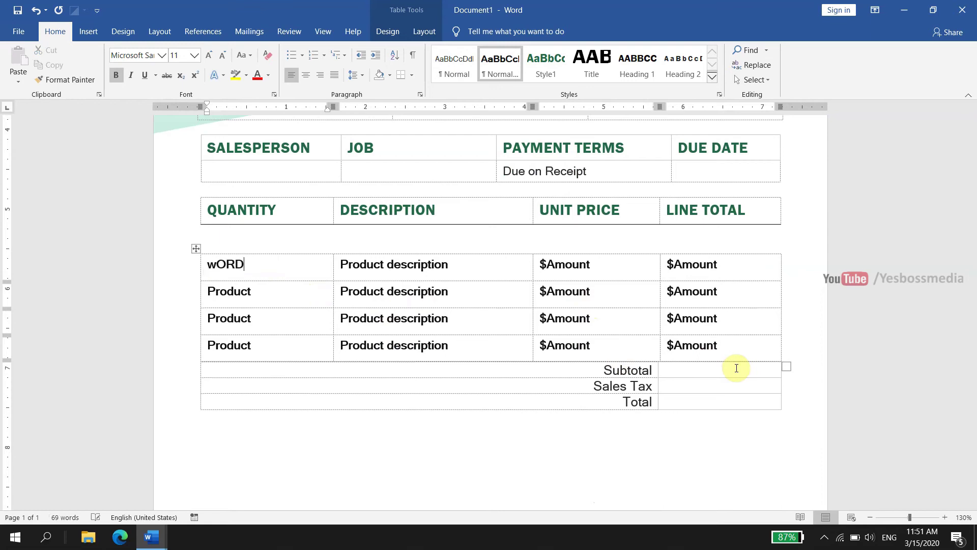
key(Tab)
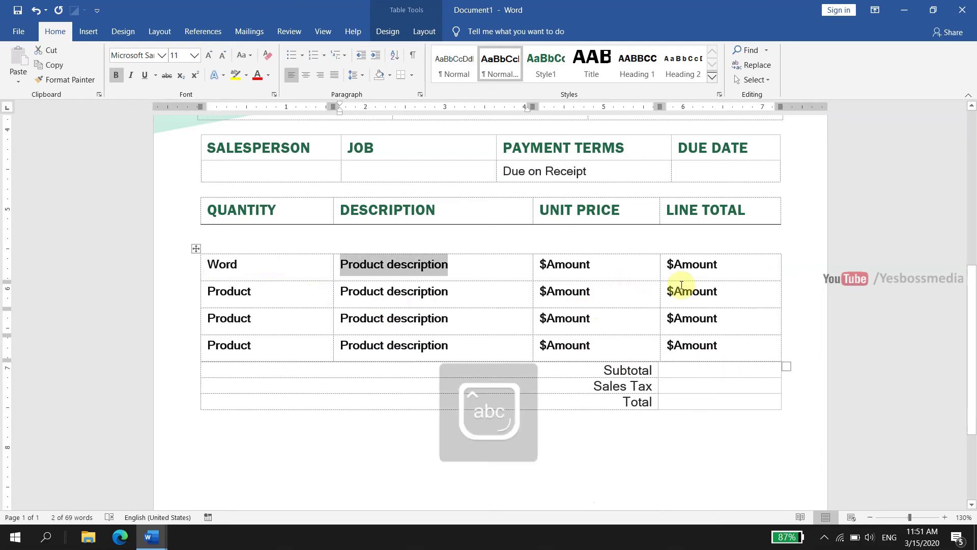
text(Microsof)
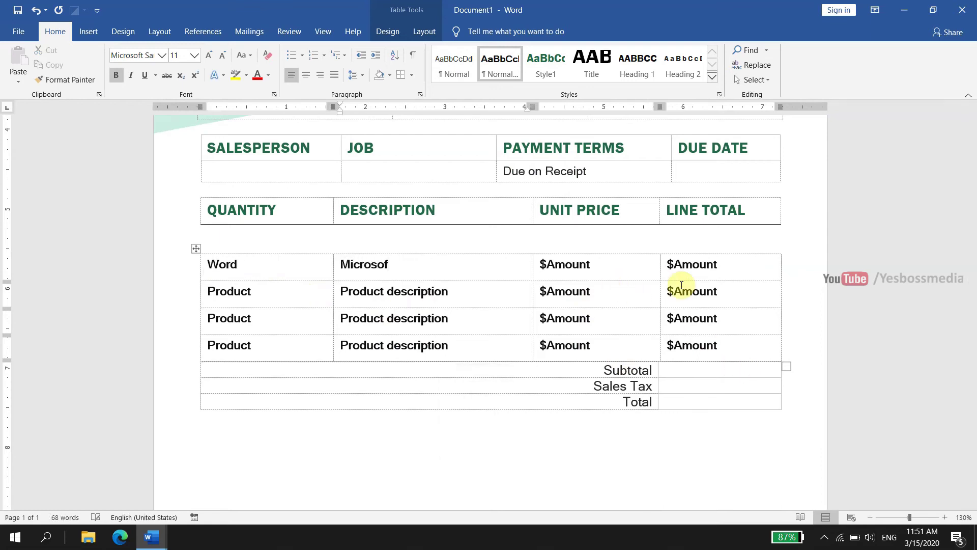
text(t word)
key(Tab)
text(100)
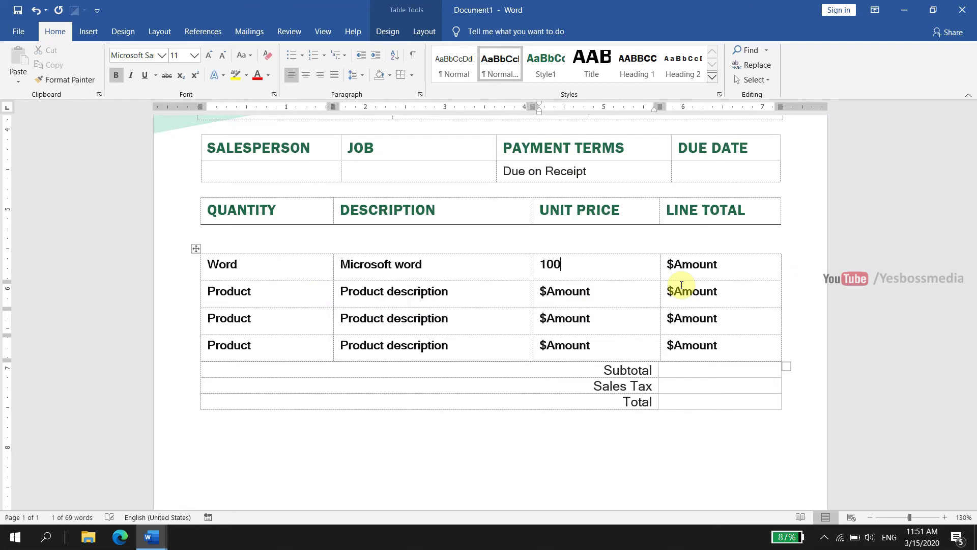
text(0`)
key(BackSpace)
key(Tab)
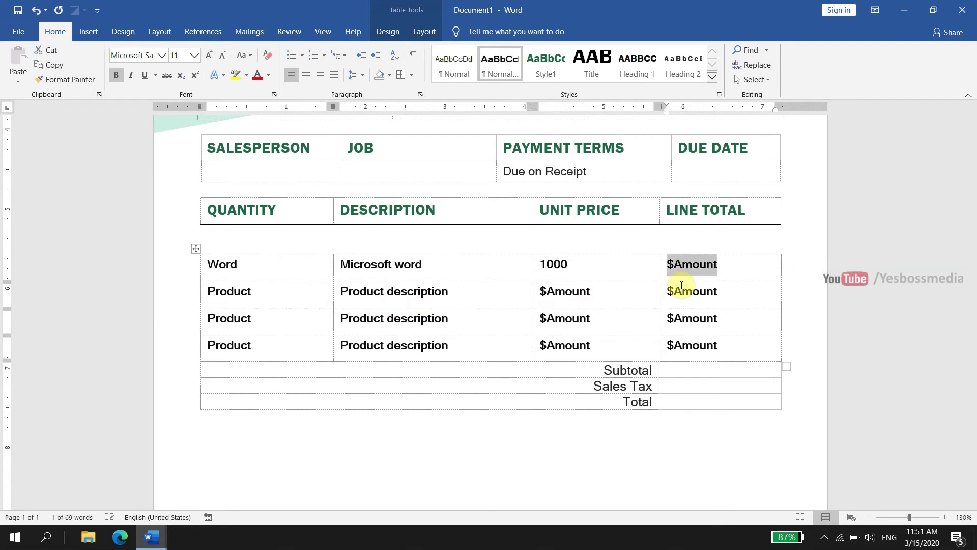
scroll(676, 283, up, 3)
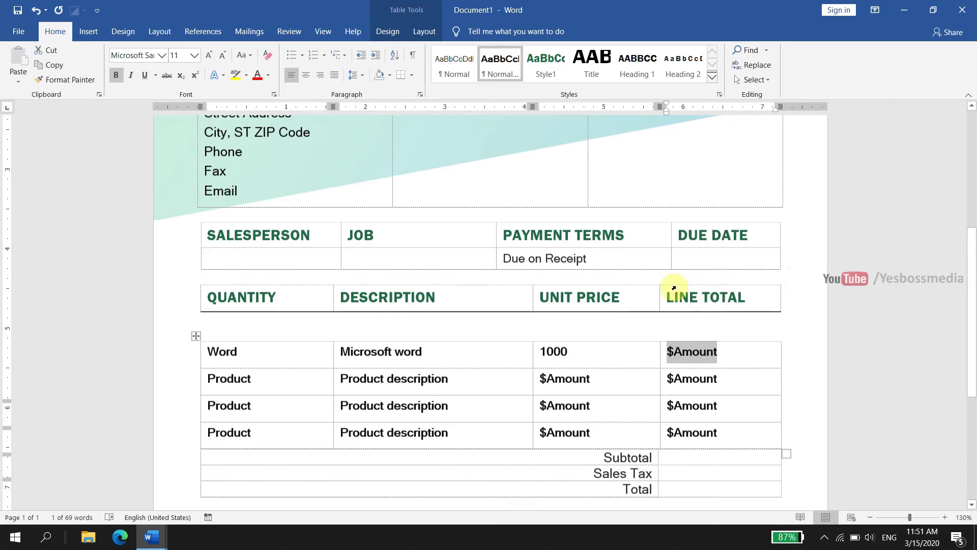
scroll(662, 280, up, 1)
scroll(649, 275, up, 1)
scroll(650, 276, down, 8)
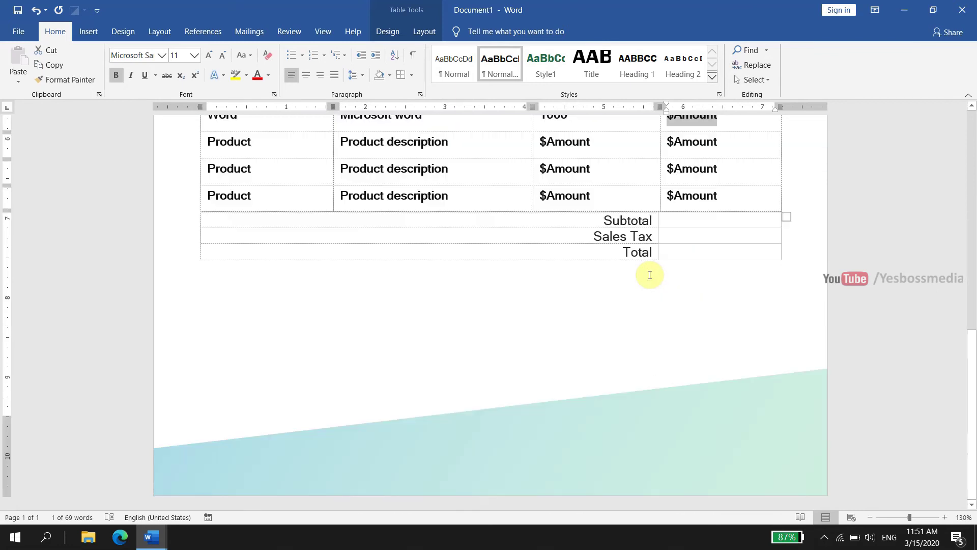
ctrl+scroll(649, 272, down, 1)
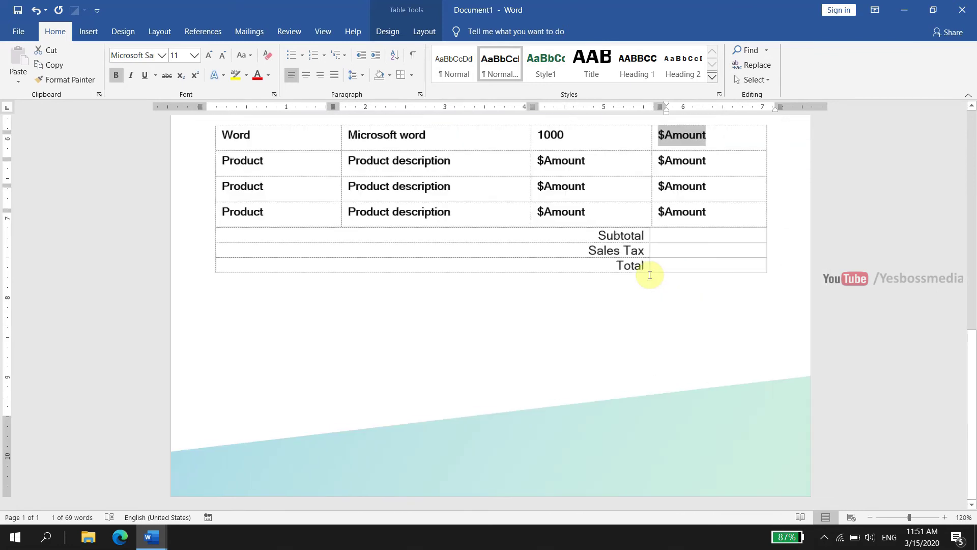
ctrl+scroll(626, 315, down, 4)
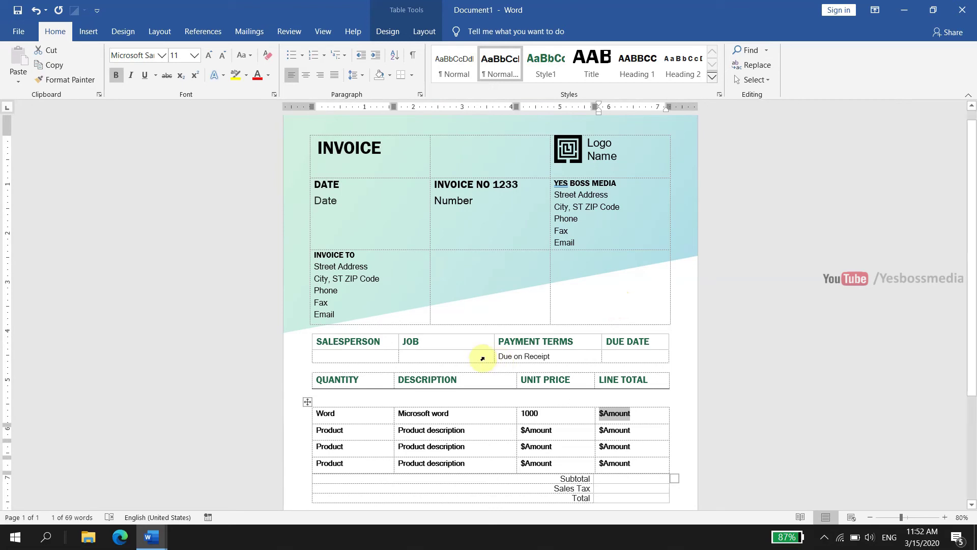
Step: Go to File > New and preview the Blue grey resume template
ctrl+scroll(30, 51, down, 1)
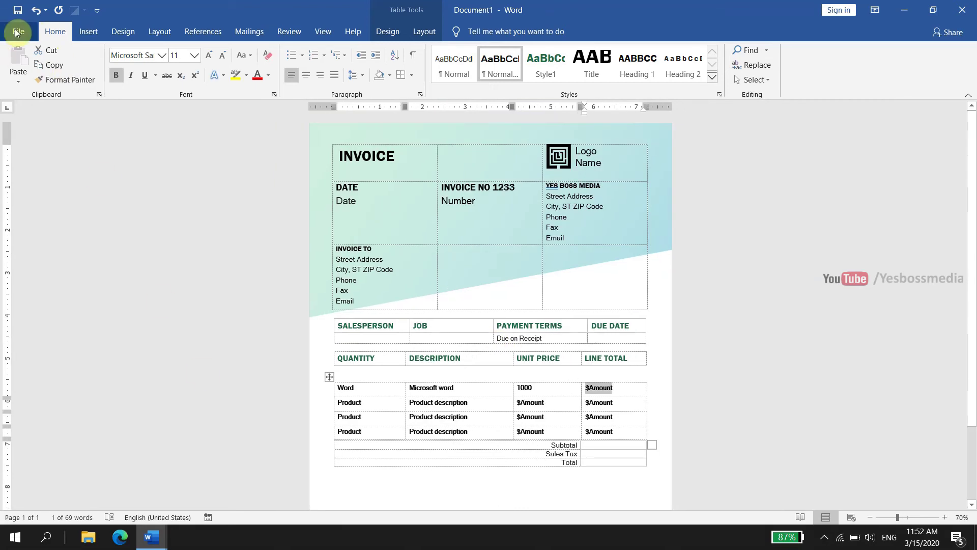
click(16, 29)
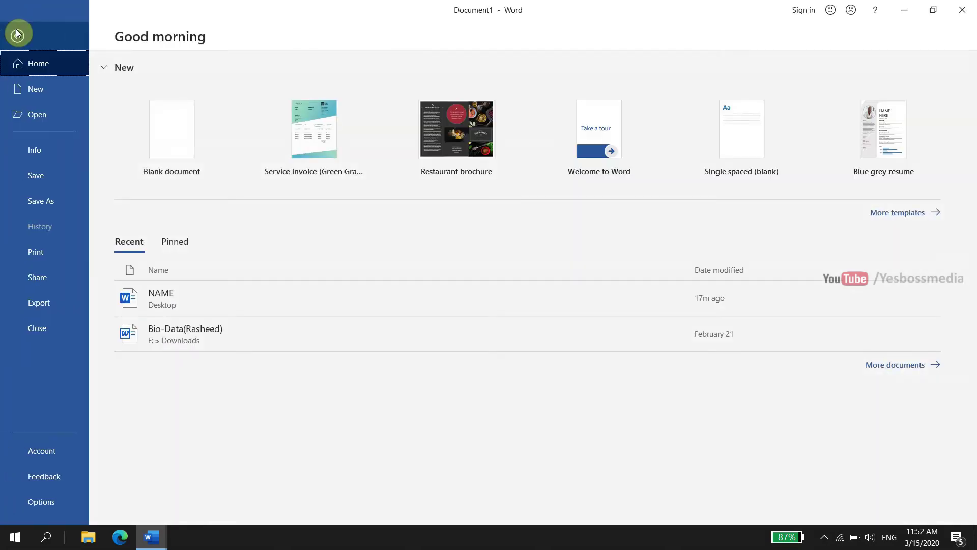
click(39, 90)
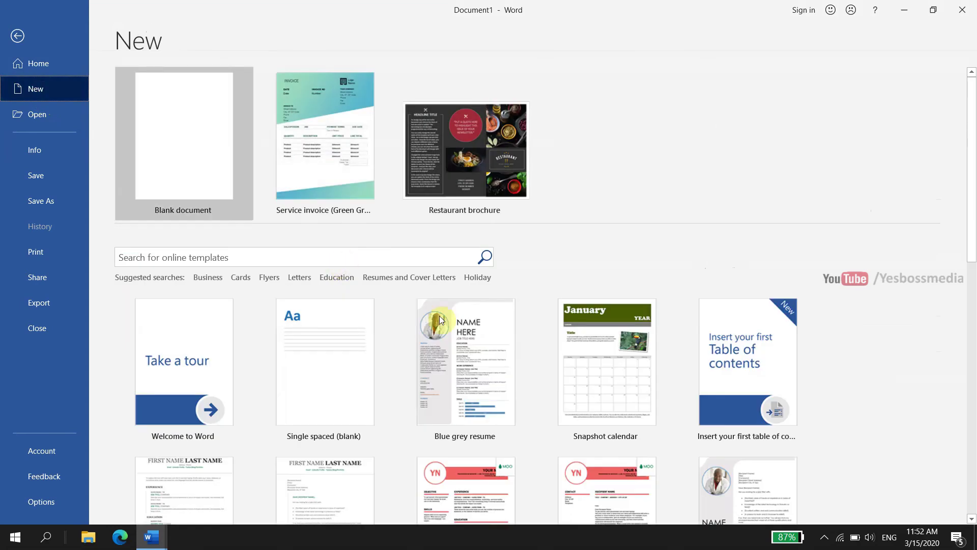
scroll(568, 306, down, 1)
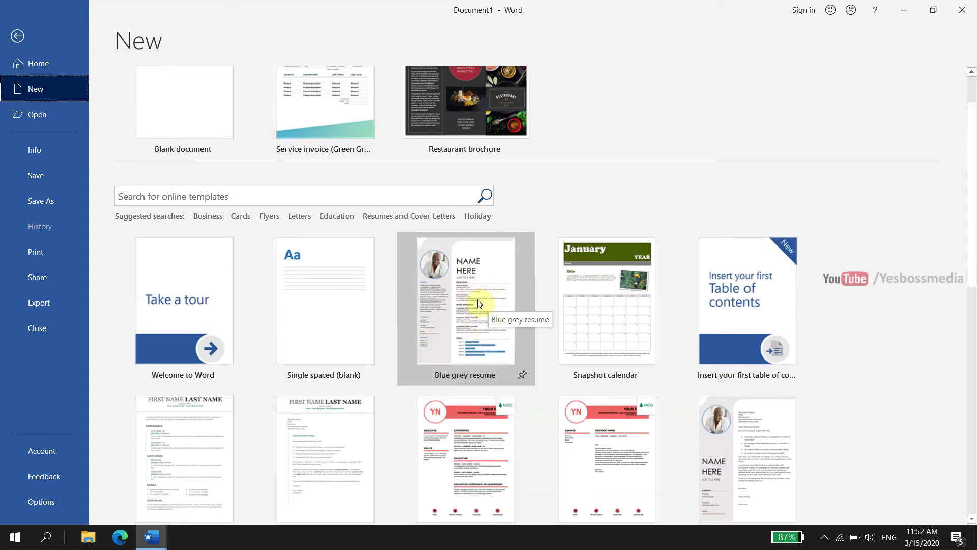
click(475, 300)
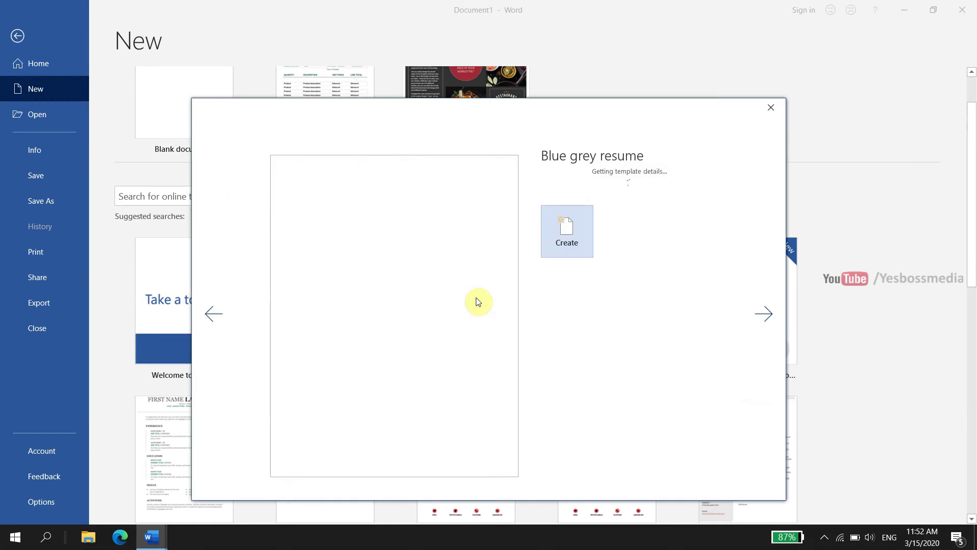
Step: Create a document from the Blue grey resume and enter 'YES BOSS MEDIA' as its name heading
click(570, 320)
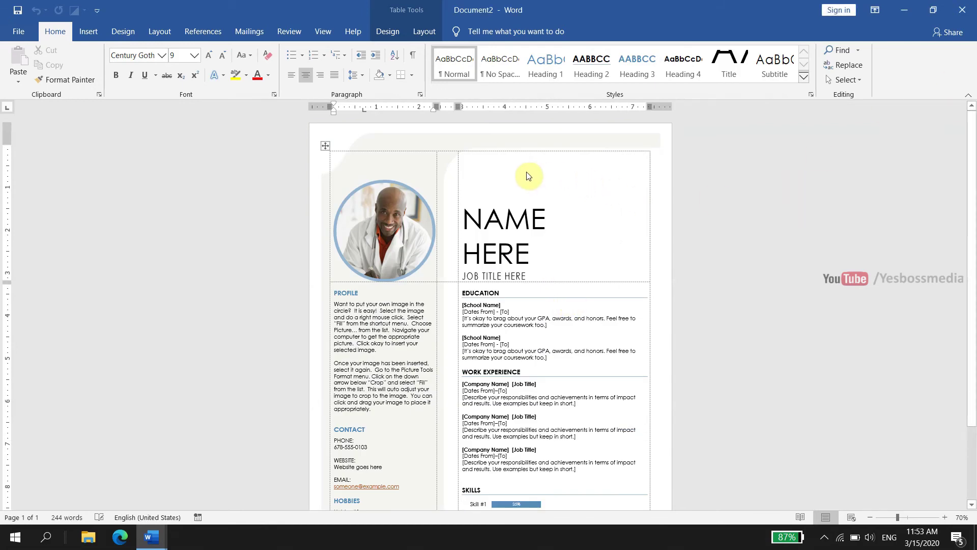
scroll(524, 191, up, 1)
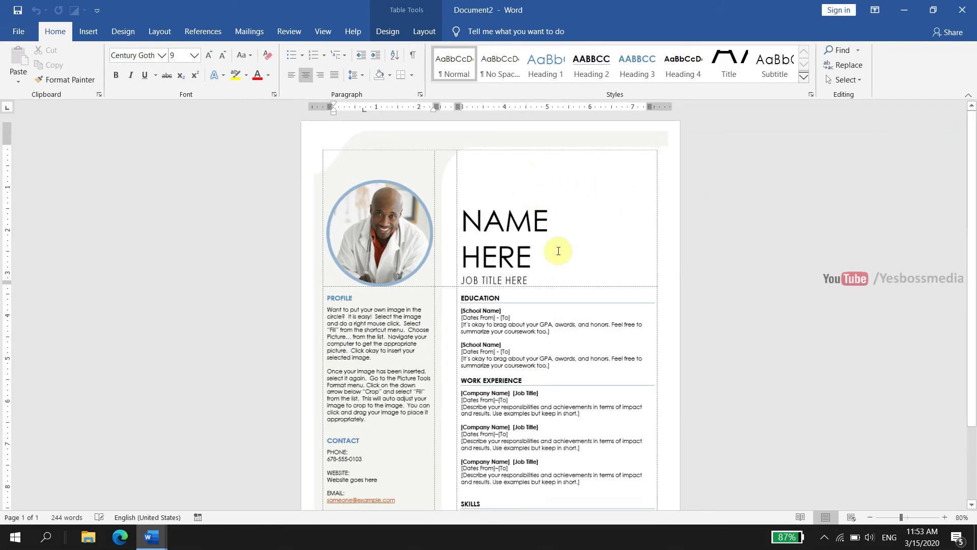
scroll(558, 251, up, 2)
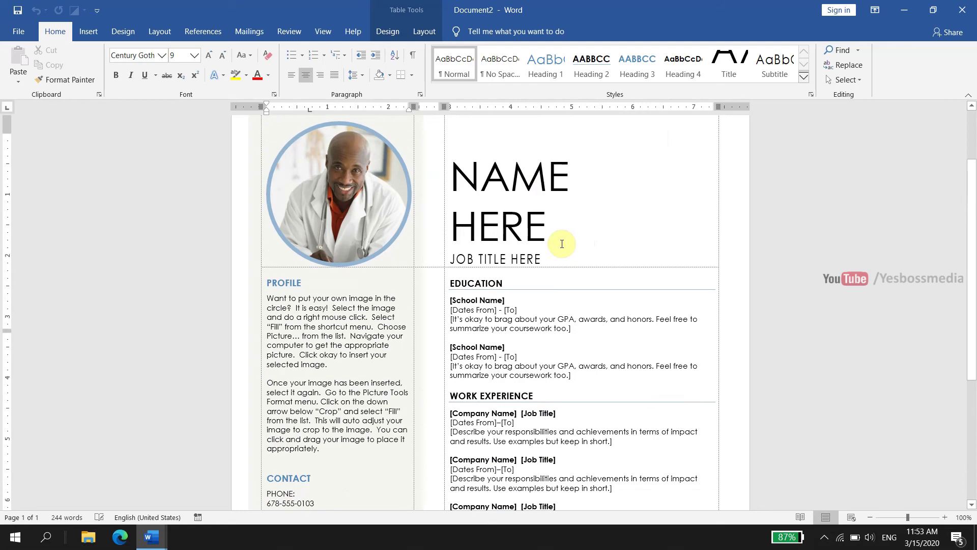
scroll(562, 243, up, 3)
drag(530, 284, 554, 316)
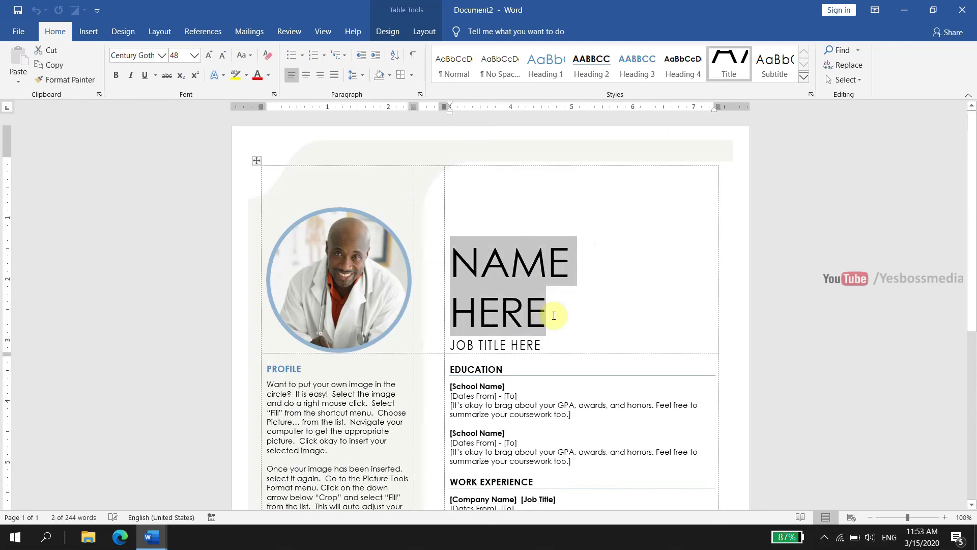
text(YES B)
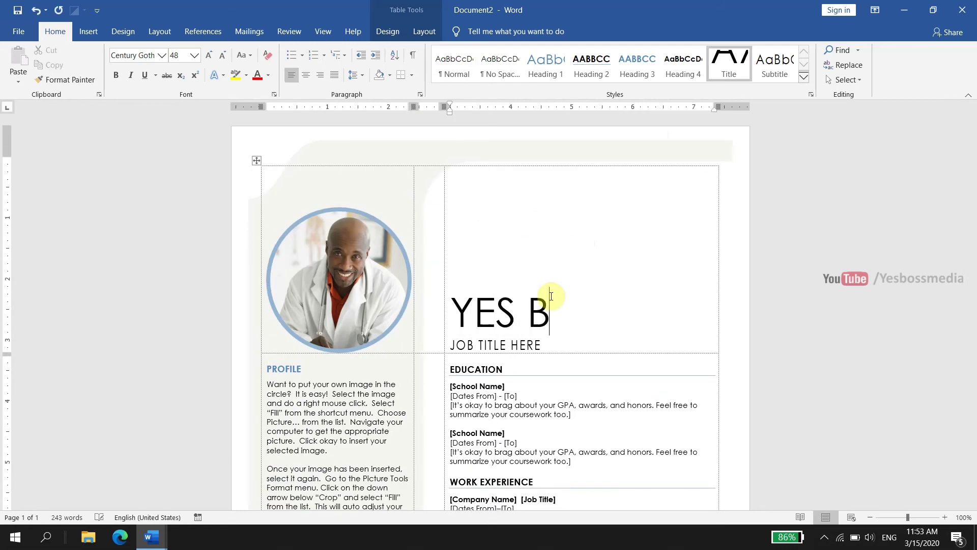
text(OSS MEDIA)
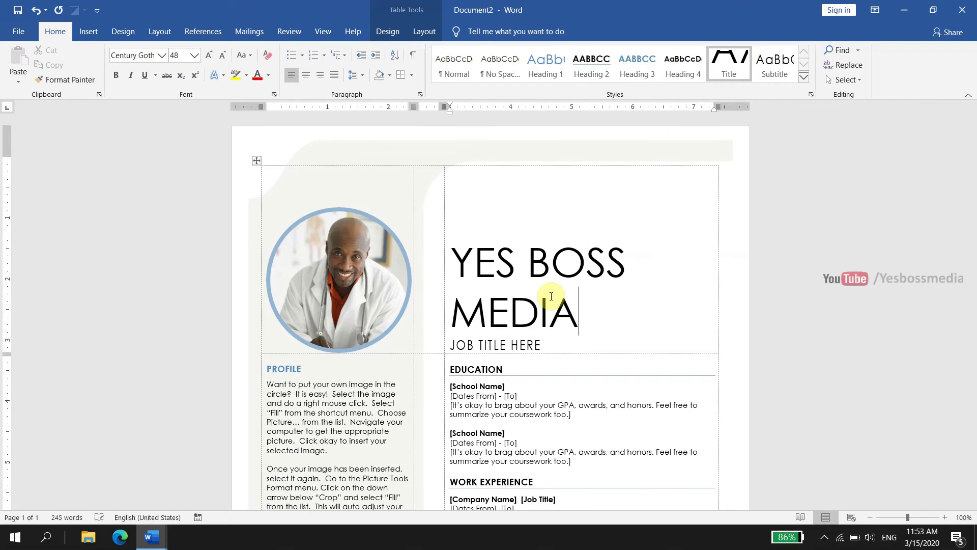
Step: Select the circular profile photo, scroll through the resume, and return to the File view
click(371, 301)
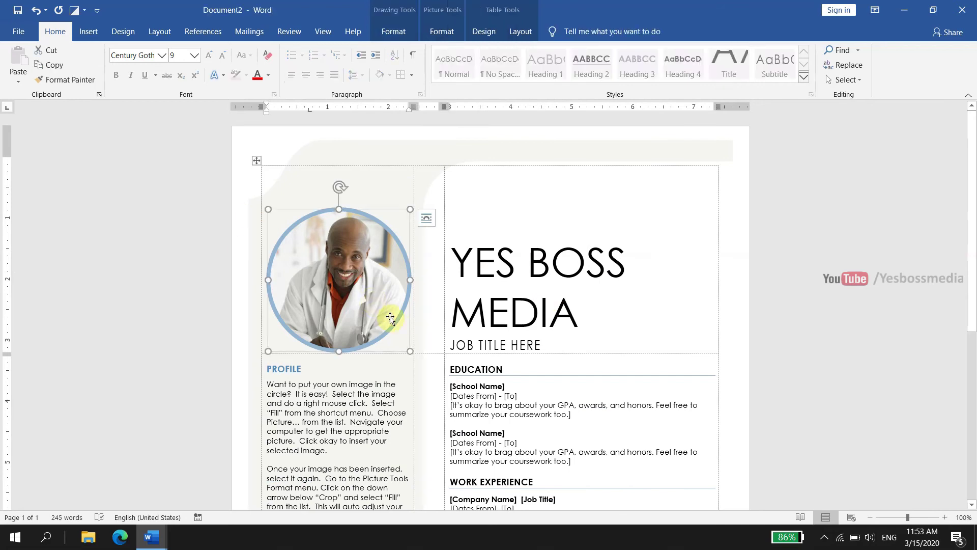
scroll(370, 308, down, 1)
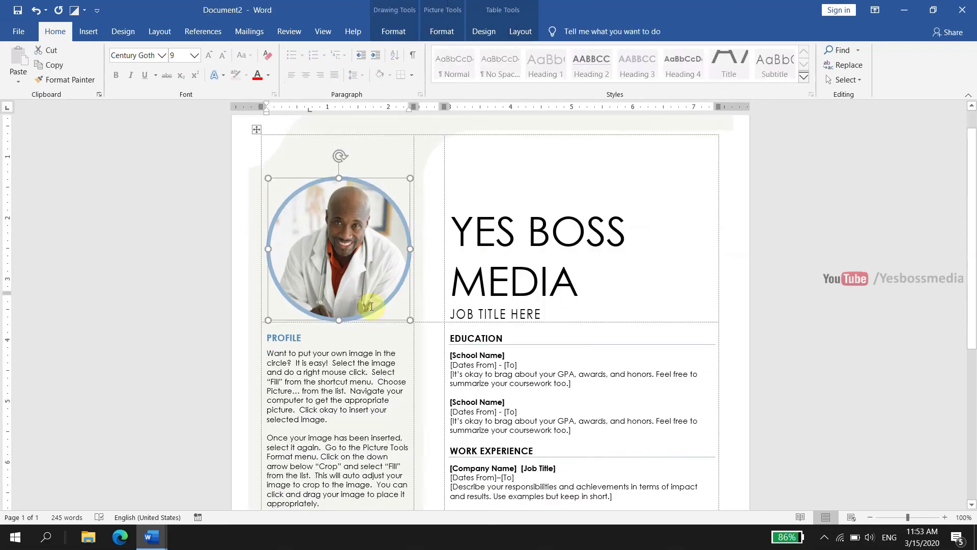
scroll(285, 260, down, 3)
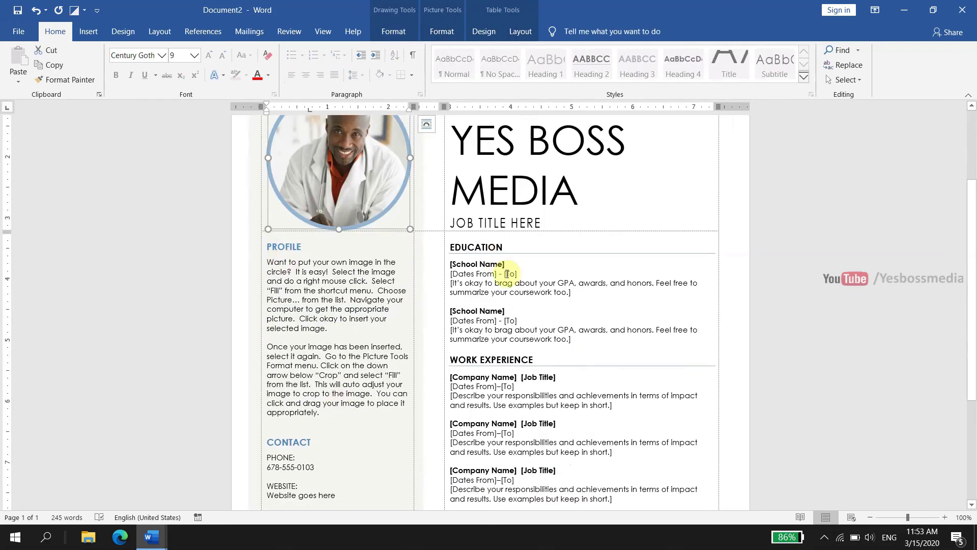
scroll(523, 346, down, 5)
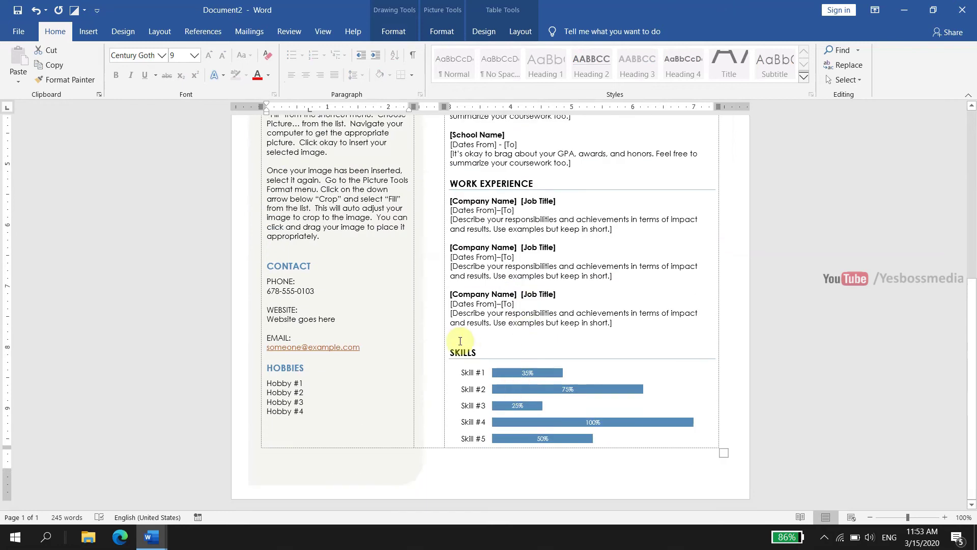
scroll(546, 290, up, 5)
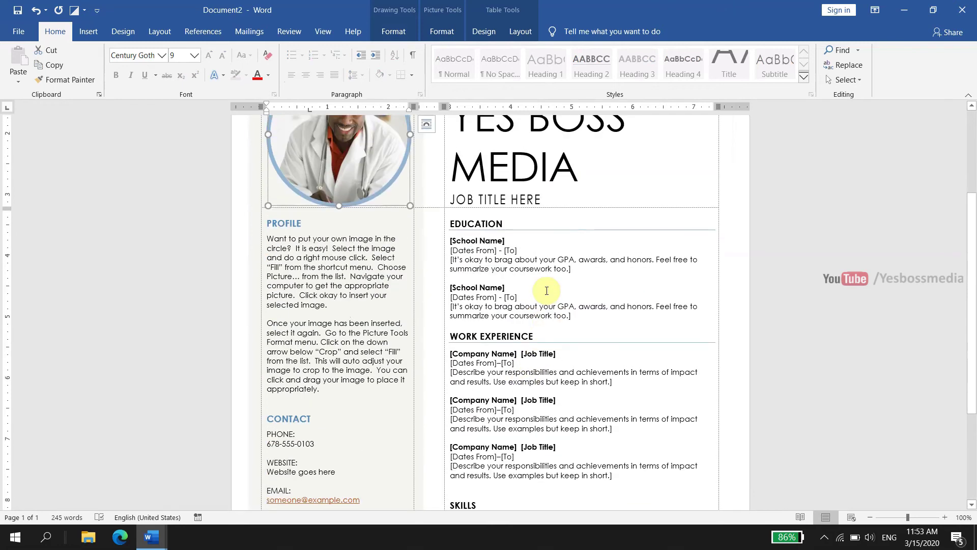
scroll(546, 290, up, 1)
scroll(546, 290, up, 3)
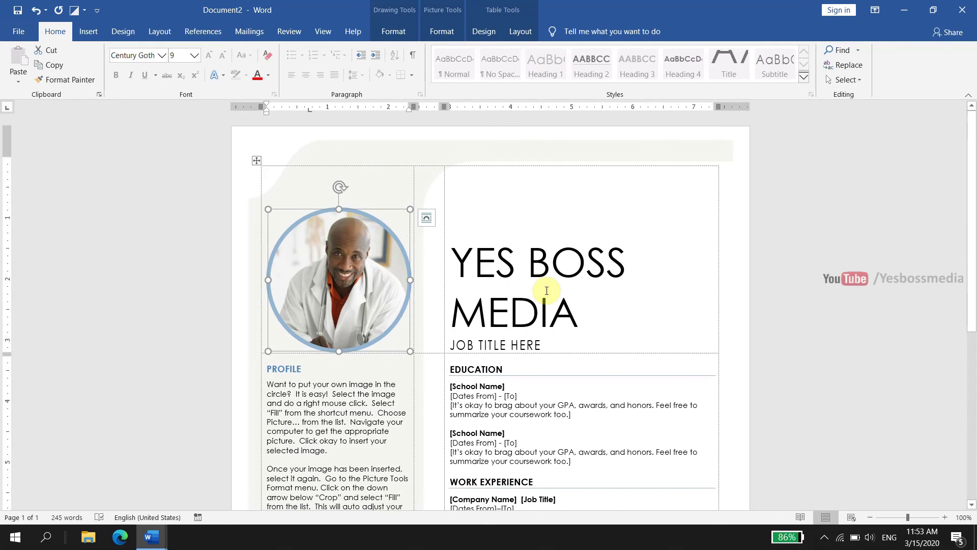
scroll(547, 290, down, 2)
ctrl+scroll(547, 291, down, 5)
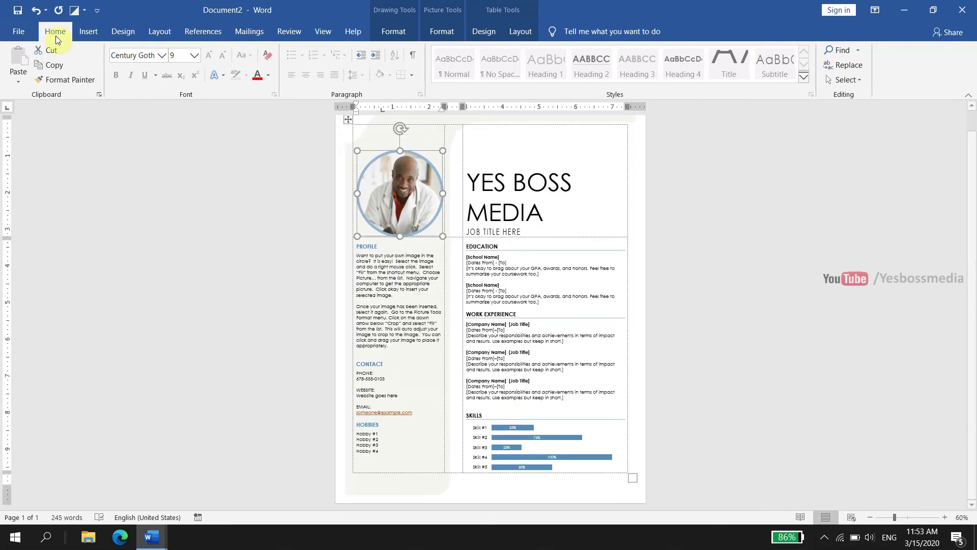
click(18, 31)
Step: Show the New page and browse through the available document templates
click(41, 90)
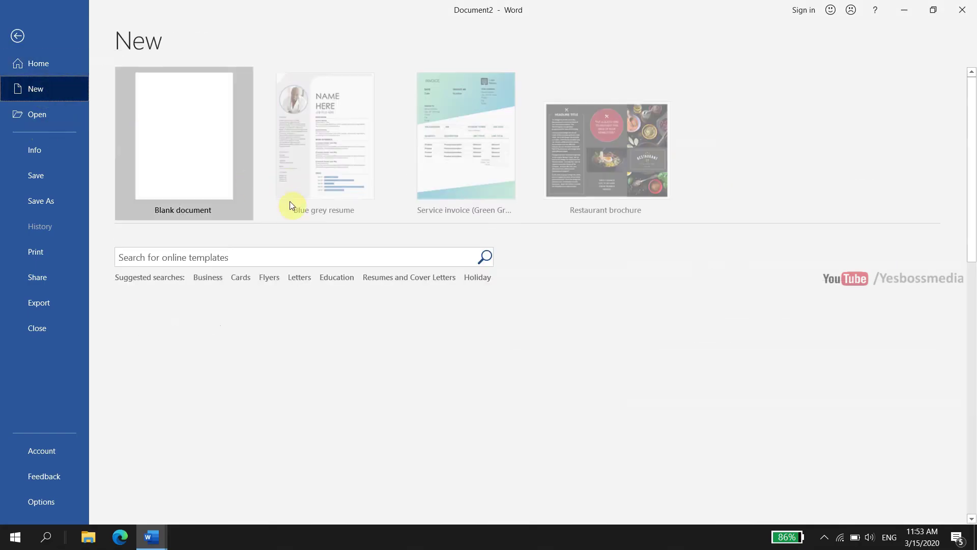
scroll(548, 347, down, 3)
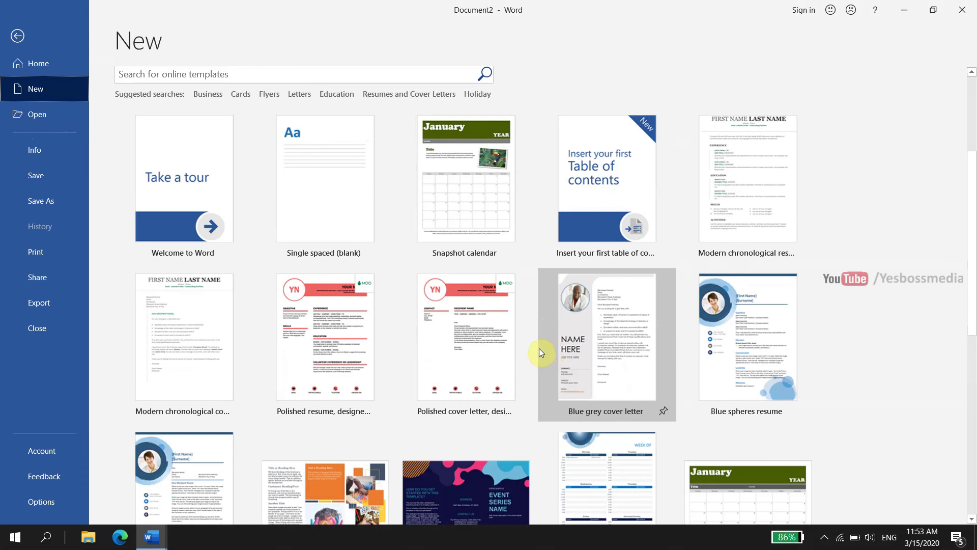
scroll(538, 348, down, 5)
scroll(241, 261, up, 10)
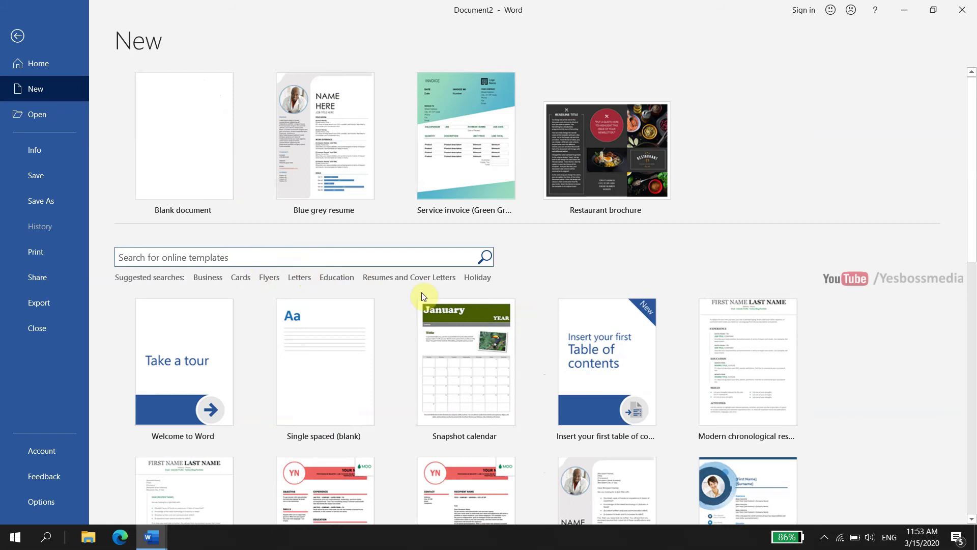
scroll(484, 382, down, 1)
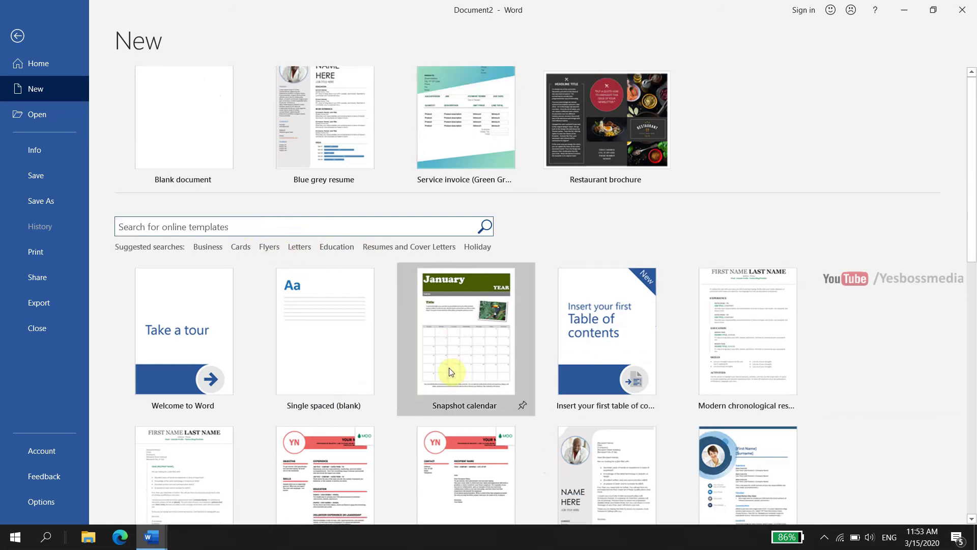
scroll(17, 38, down, 4)
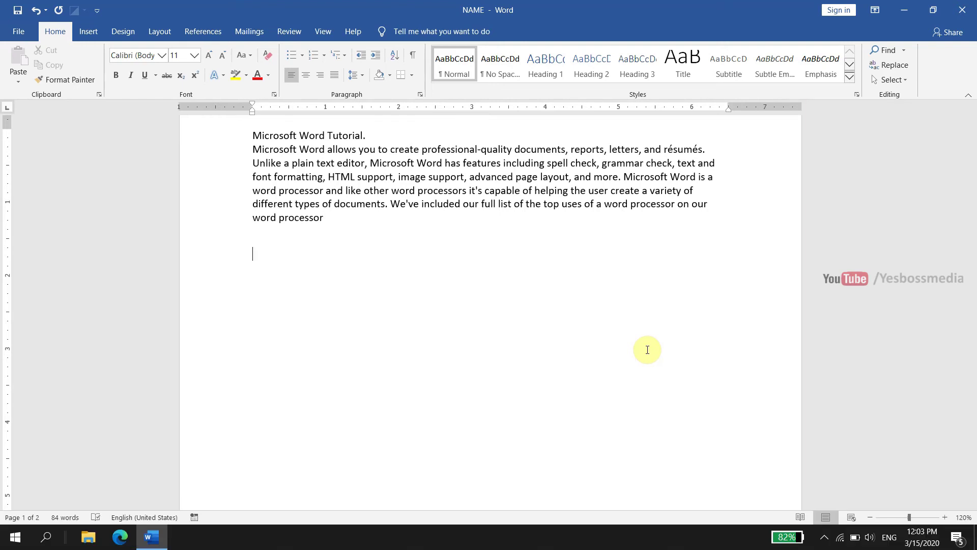
Step: Insert the goldfish-1900832_960_720 picture from F:\Downloads\Icons into the document
click(90, 34)
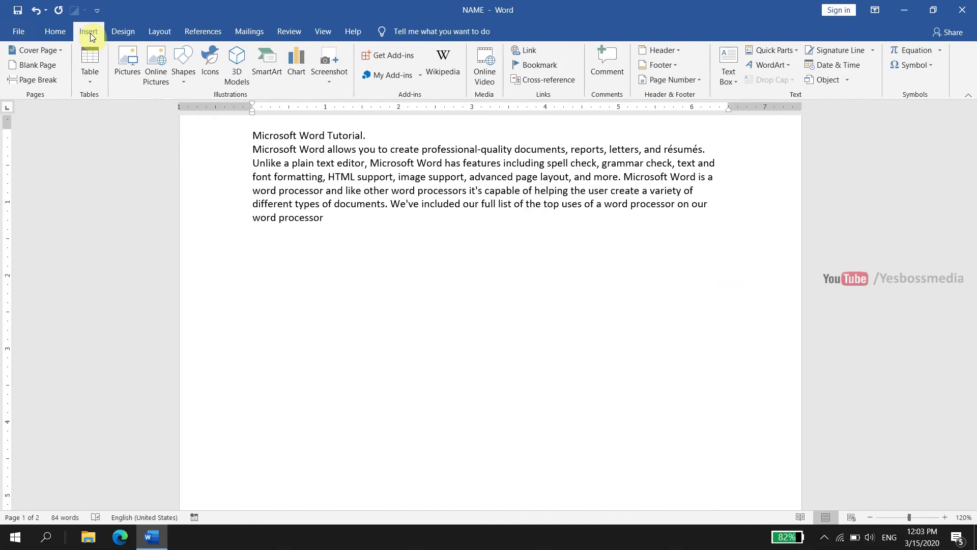
click(127, 74)
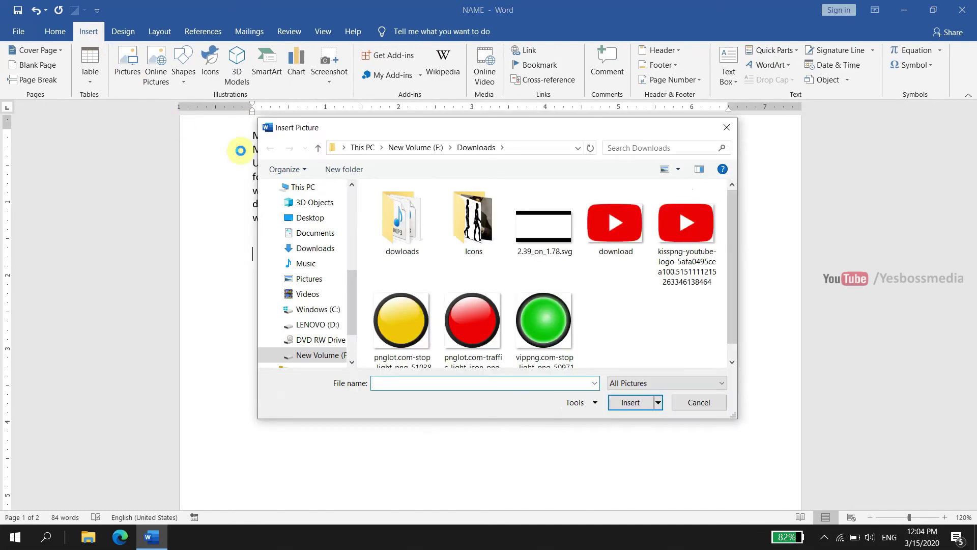
click(432, 149)
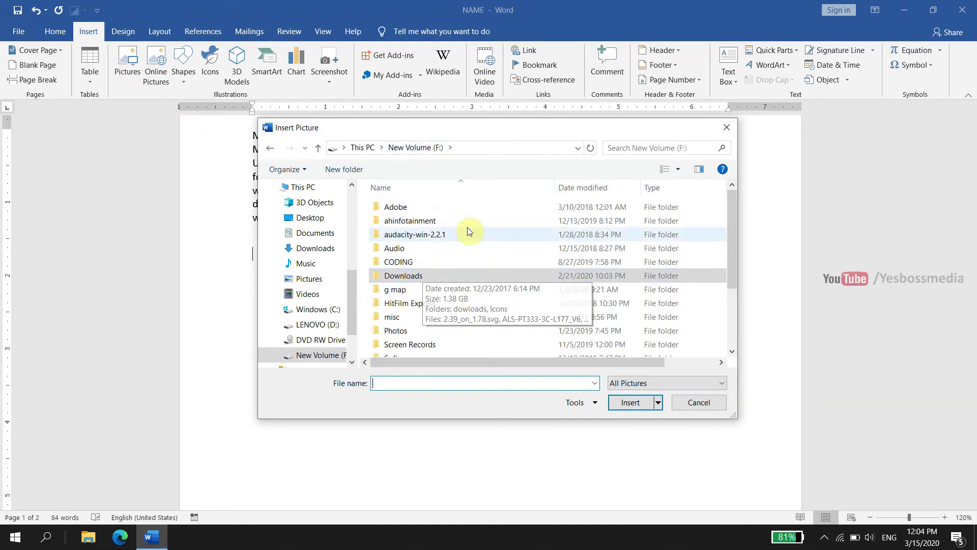
double_click(426, 276)
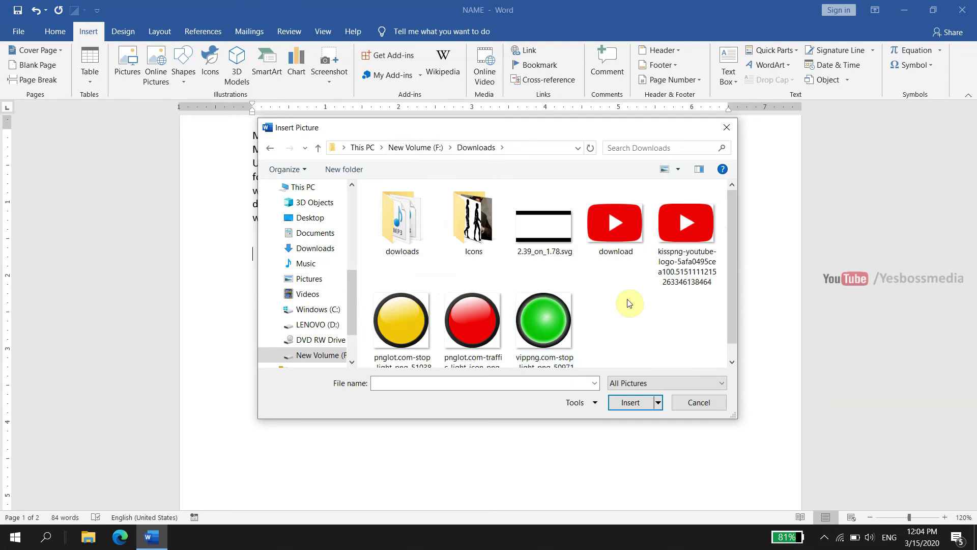
double_click(477, 237)
scroll(606, 275, down, 1)
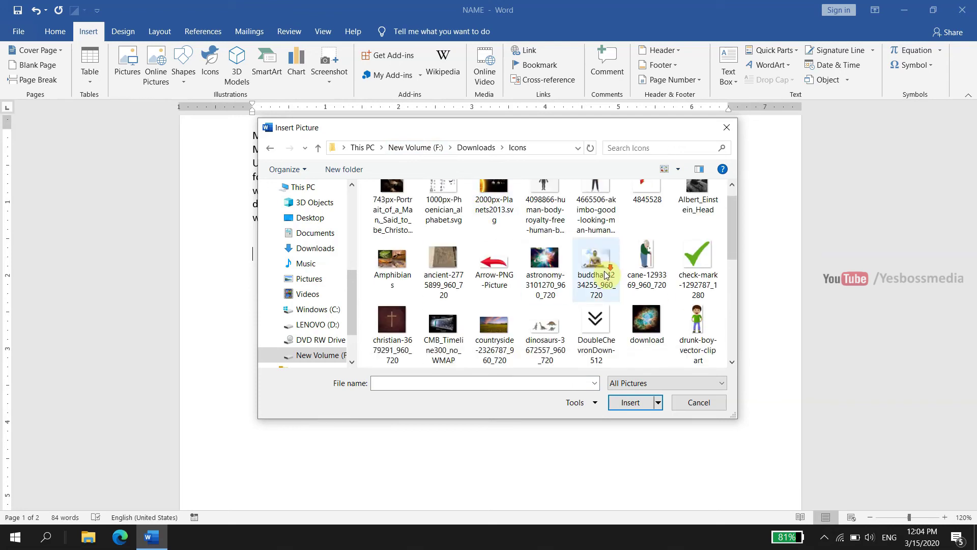
scroll(606, 275, down, 2)
click(443, 260)
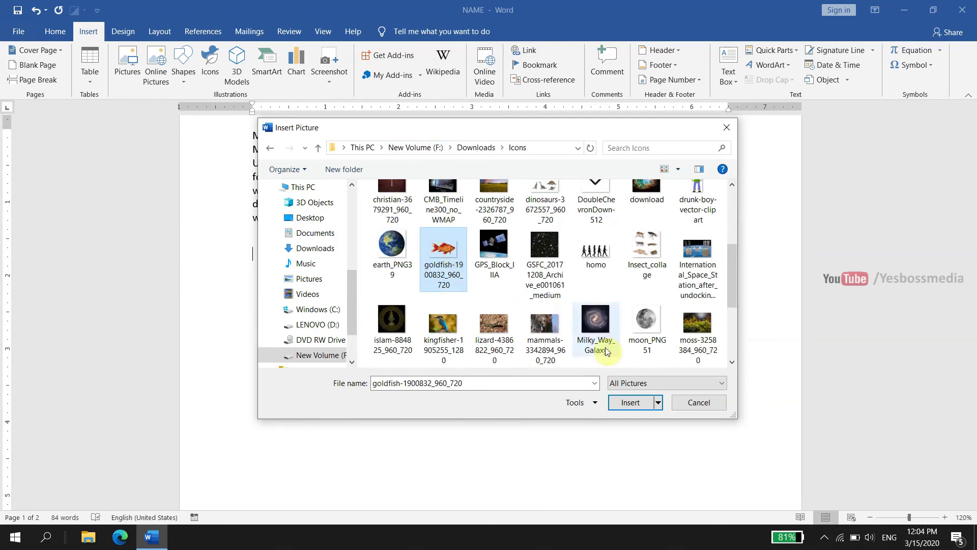
click(629, 403)
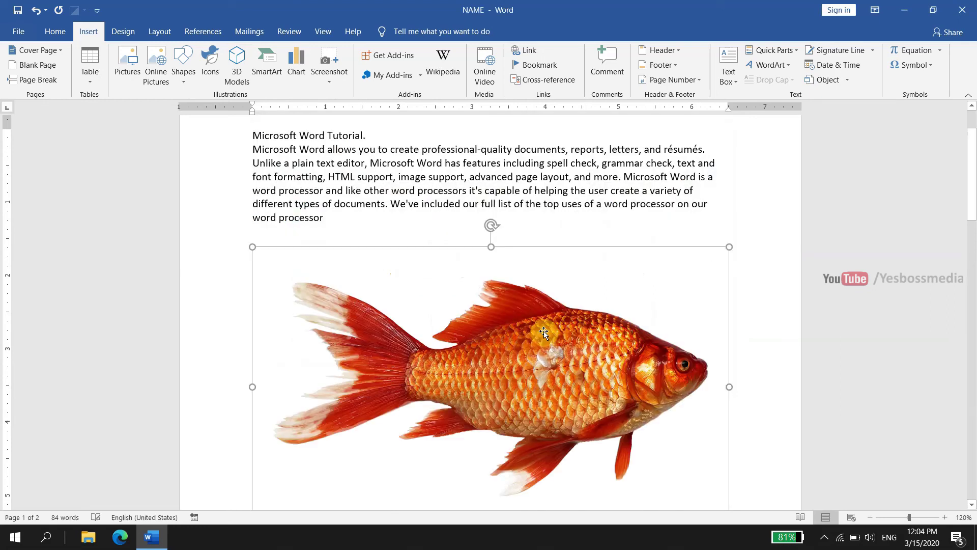
Step: Resize the goldfish picture with its sizing handles to 3.11" high by 5.61" wide
scroll(662, 305, down, 3)
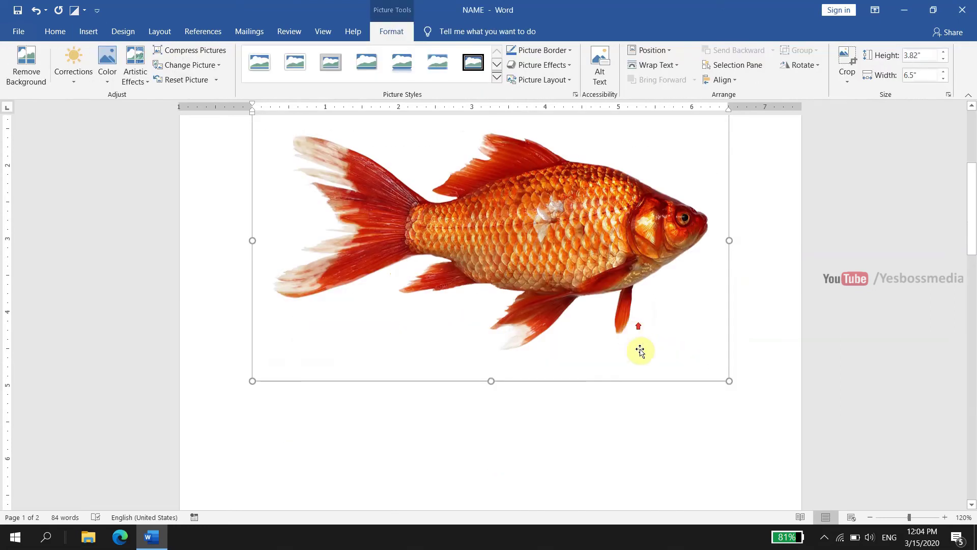
mouse_move(730, 417)
mouse_down()
mouse_move(603, 344)
mouse_move(677, 387)
mouse_move(612, 354)
mouse_up()
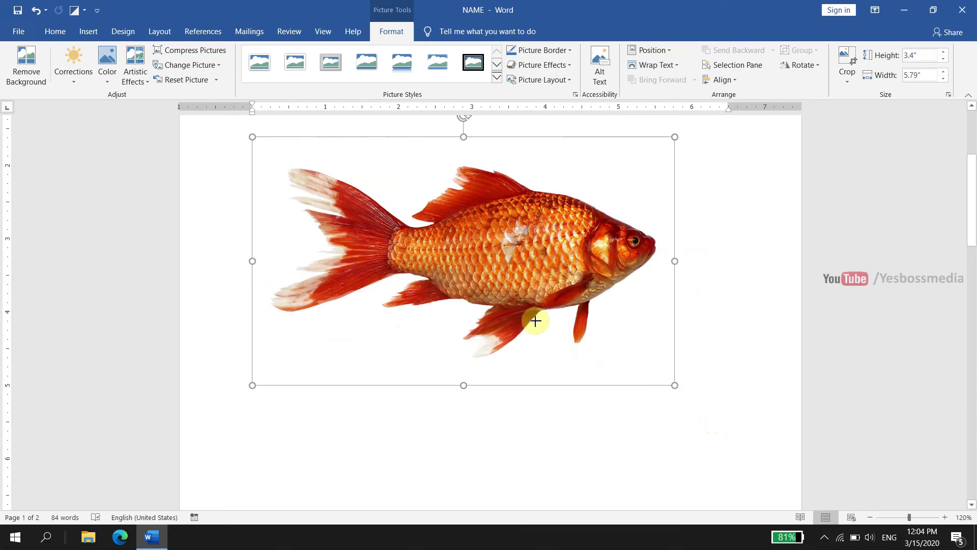
drag(612, 353, 647, 390)
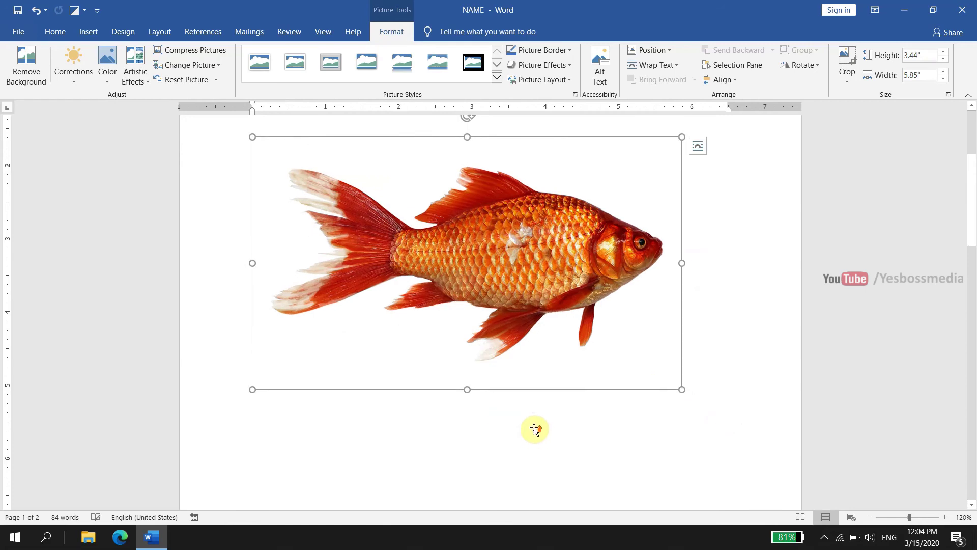
scroll(375, 356, up, 2)
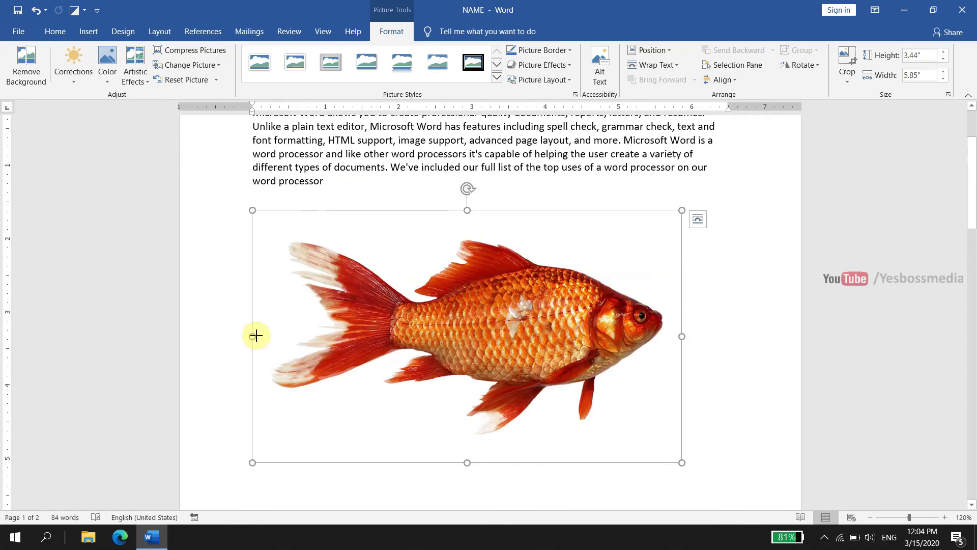
drag(256, 335, 279, 335)
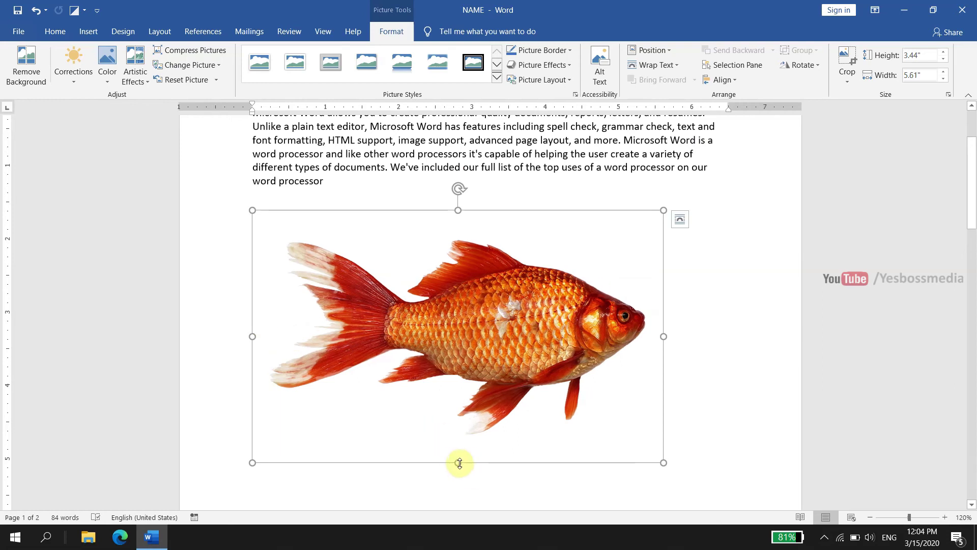
drag(459, 462, 458, 438)
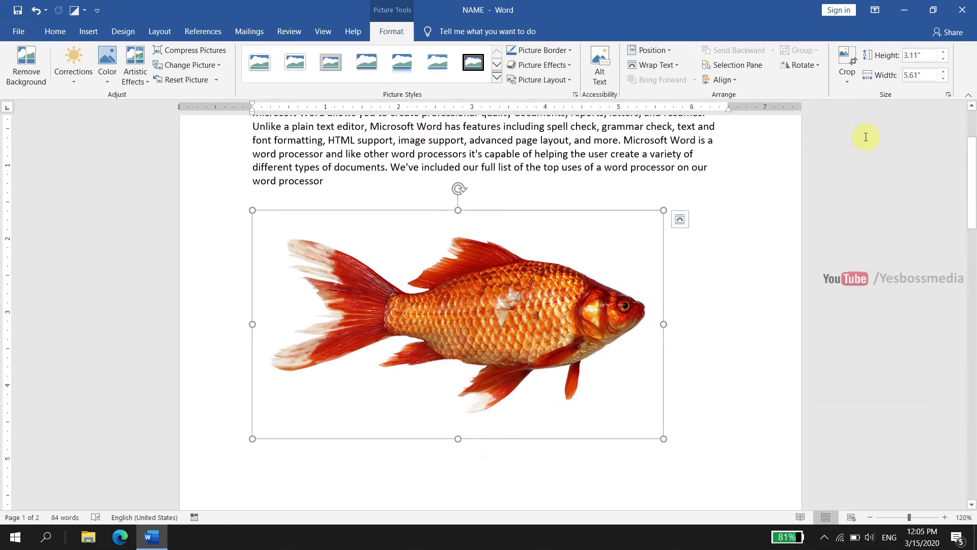
Step: Crop the goldfish picture down to its tail and rear body
click(852, 79)
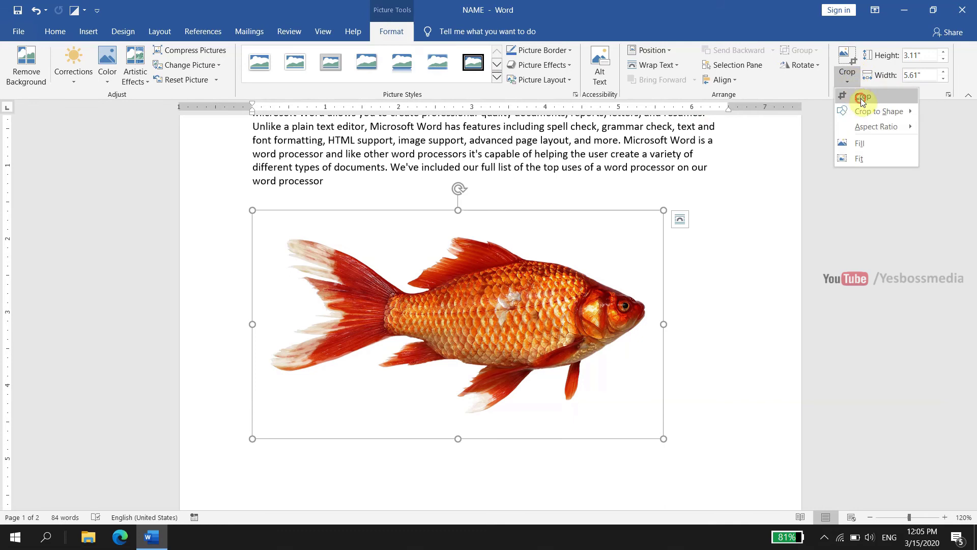
click(859, 98)
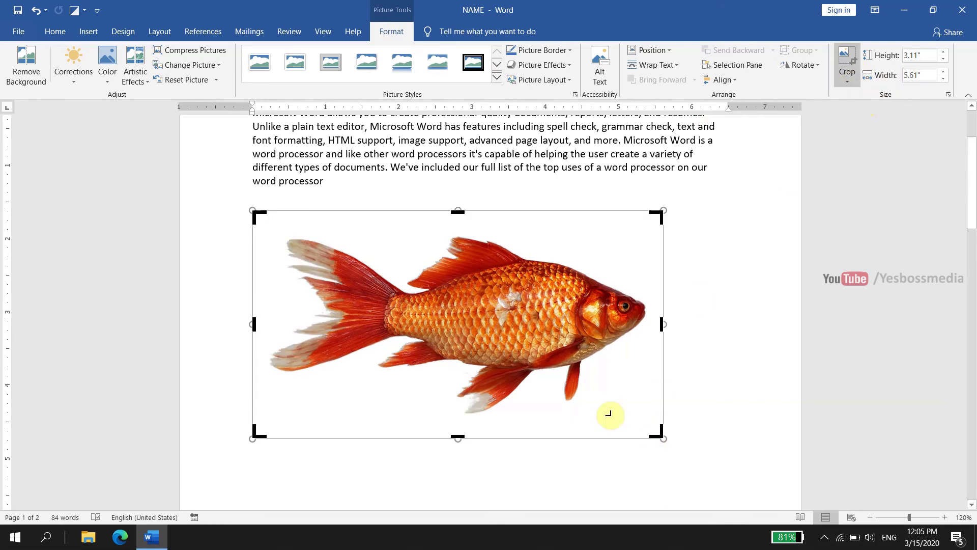
drag(608, 413, 550, 362)
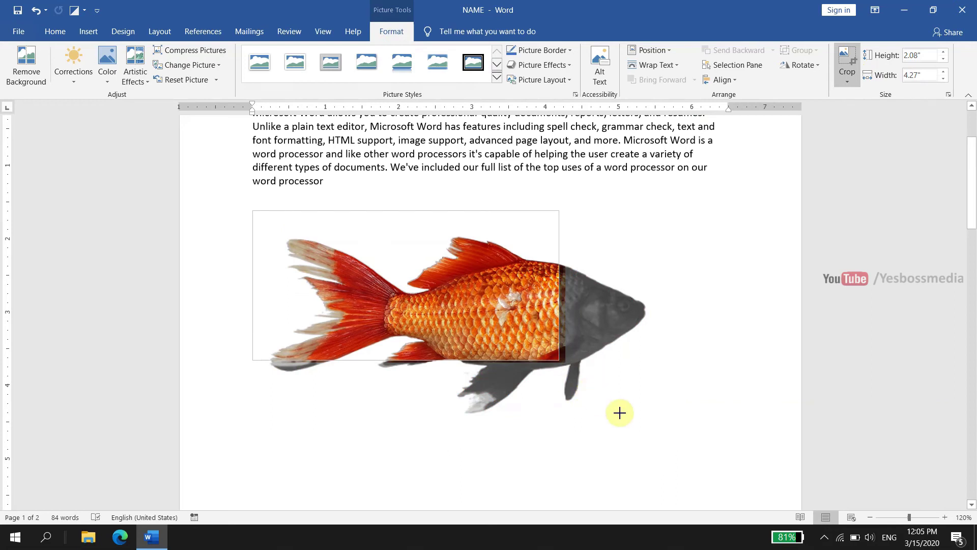
drag(550, 363, 649, 410)
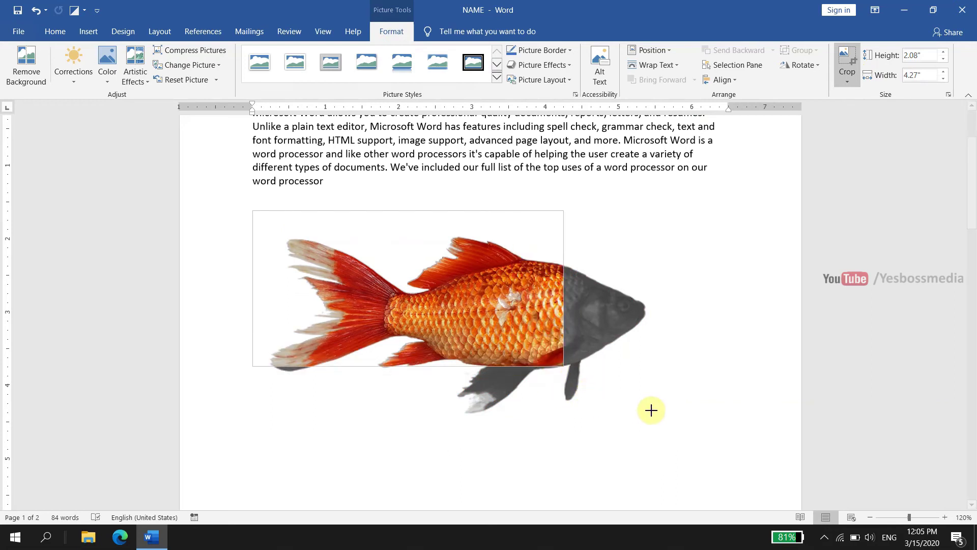
drag(551, 352, 530, 345)
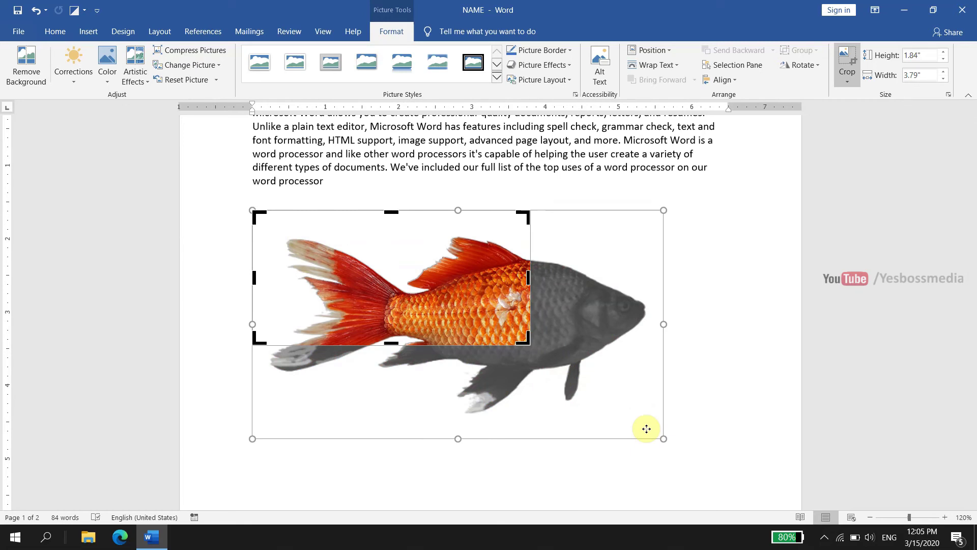
click(646, 429)
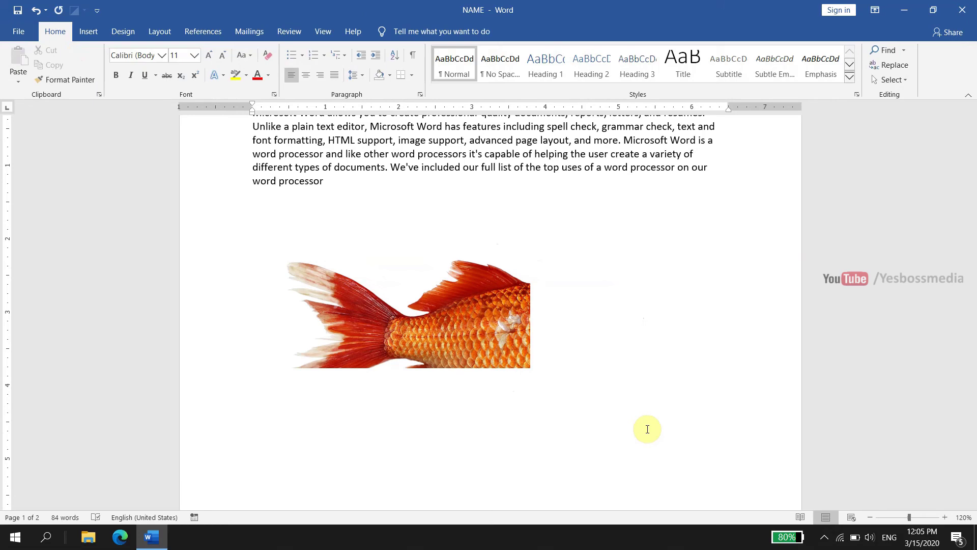
Step: Undo the crop to restore the full goldfish and bring up its rotation options
click(446, 324)
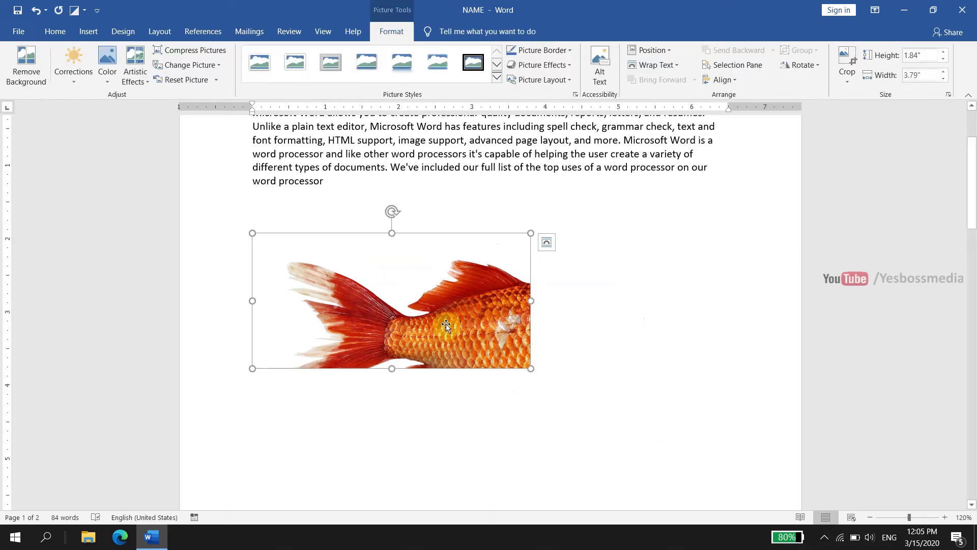
key(ctrl+z)
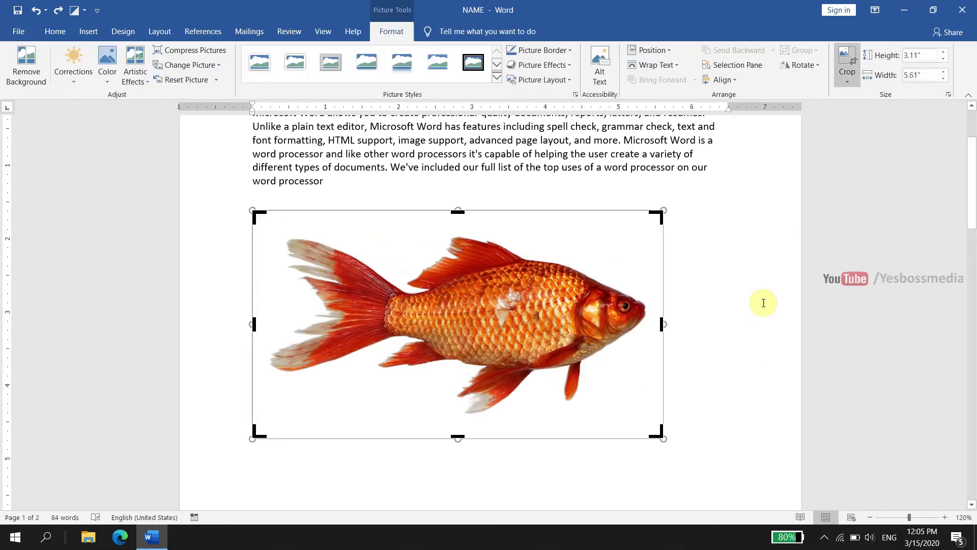
click(820, 65)
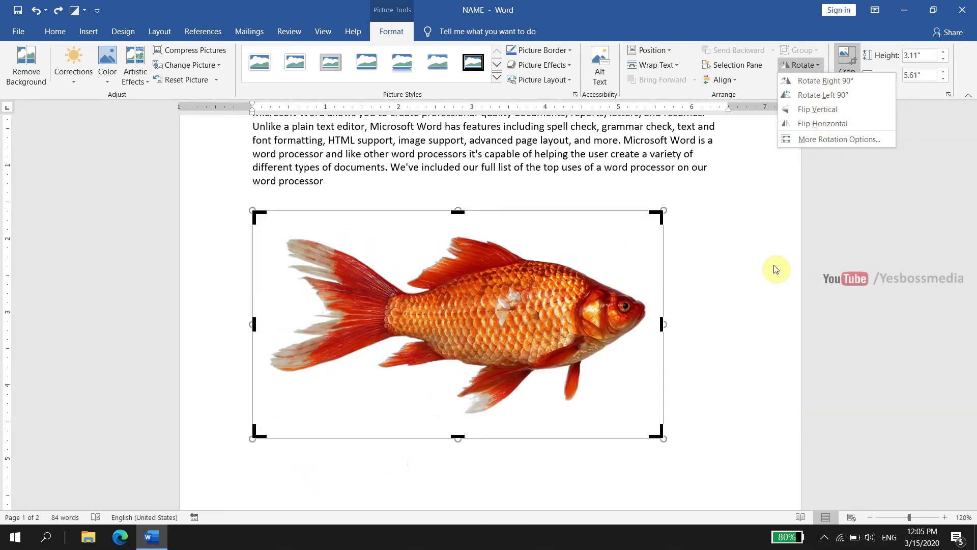
click(589, 405)
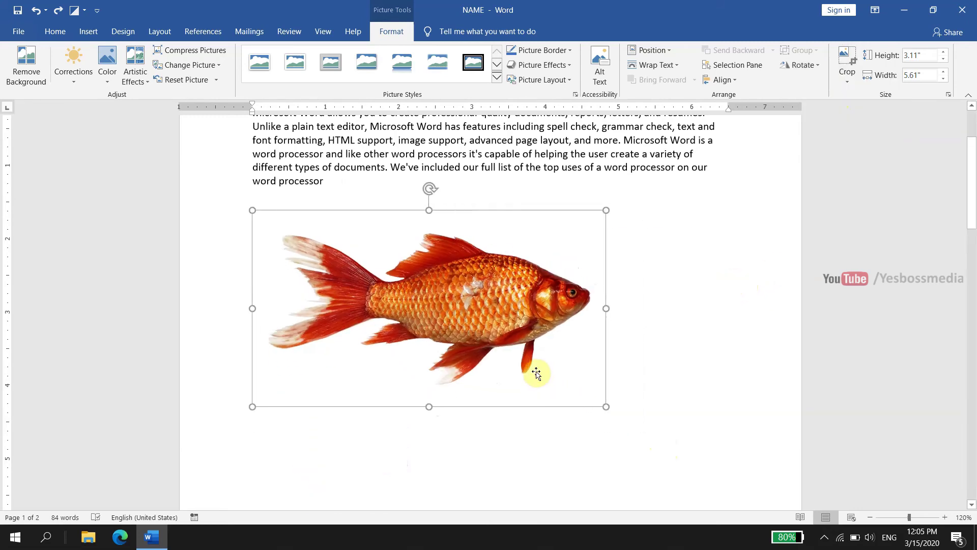
click(497, 77)
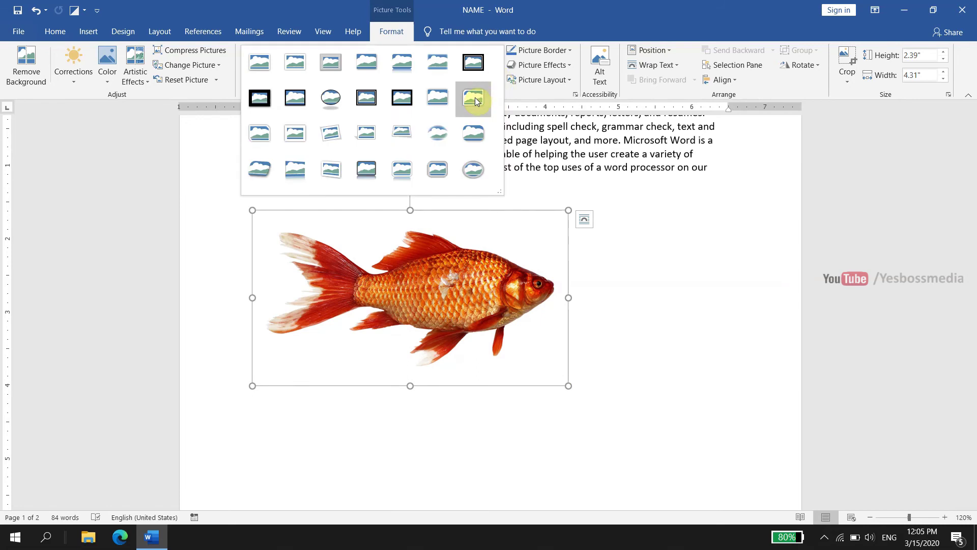
click(526, 112)
click(499, 75)
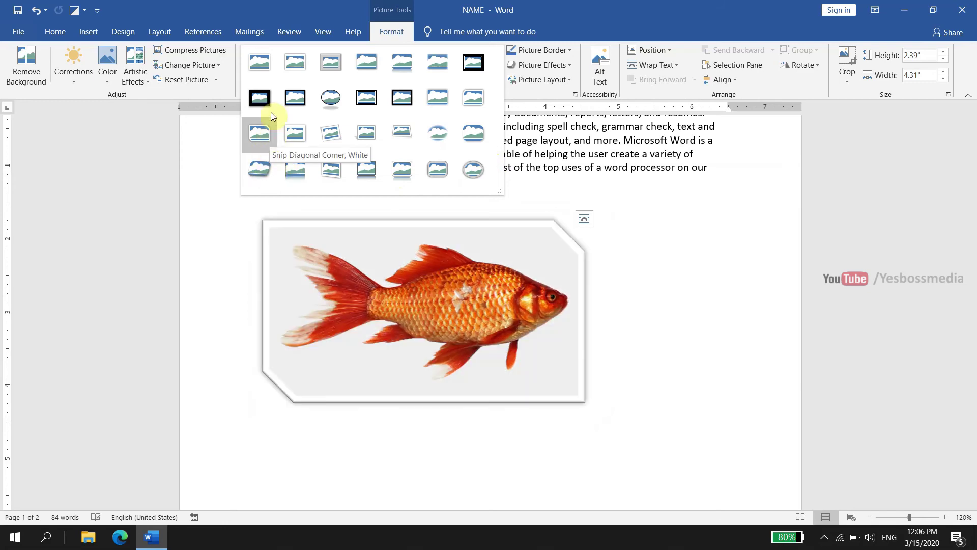
key(Escape)
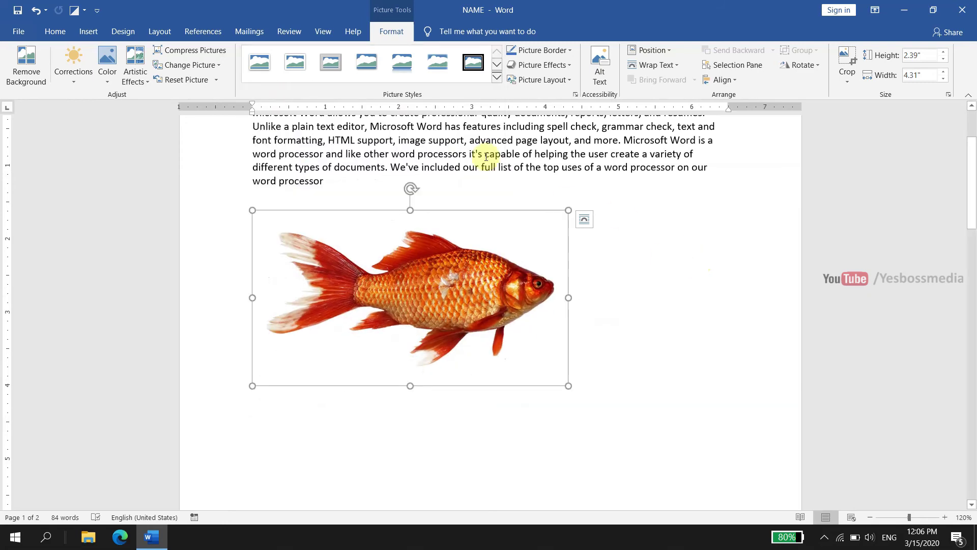
click(74, 81)
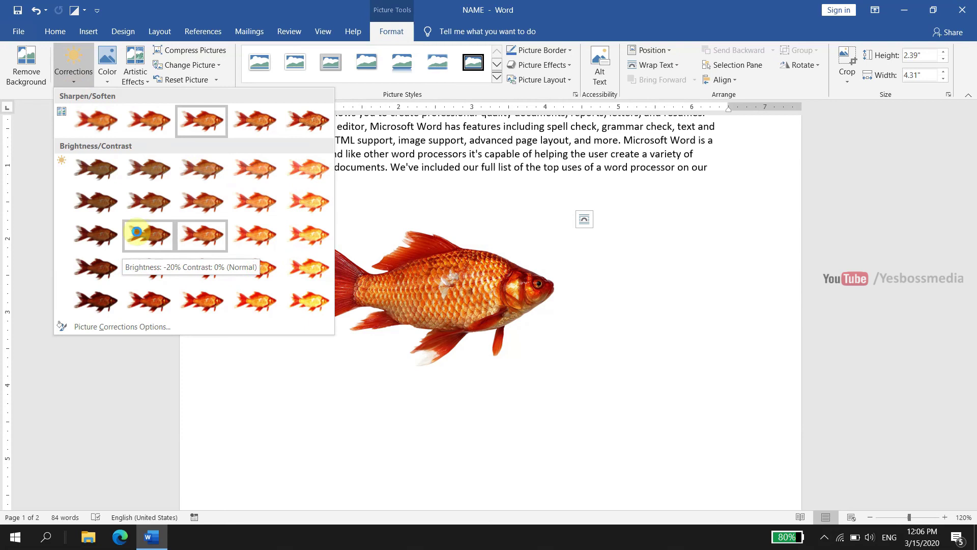
click(104, 235)
click(108, 82)
click(107, 82)
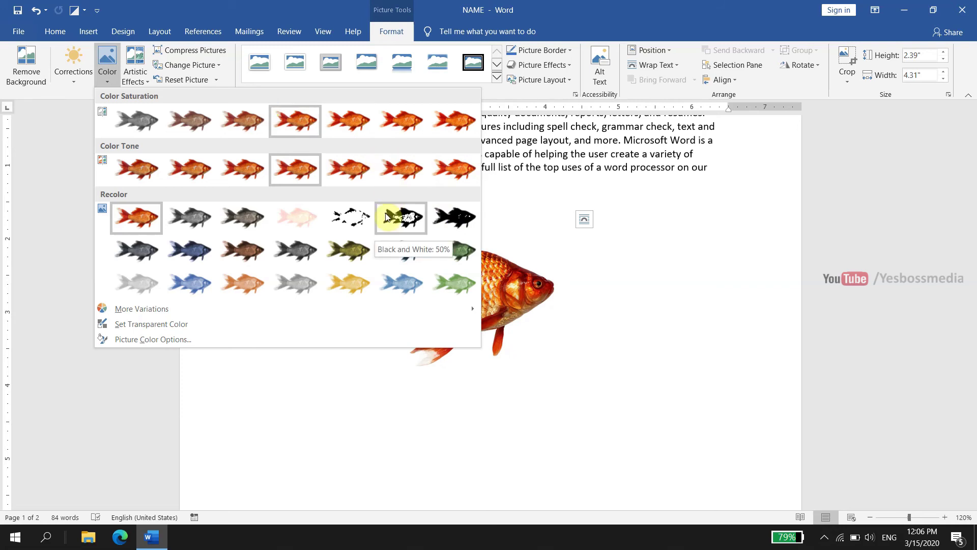
click(660, 232)
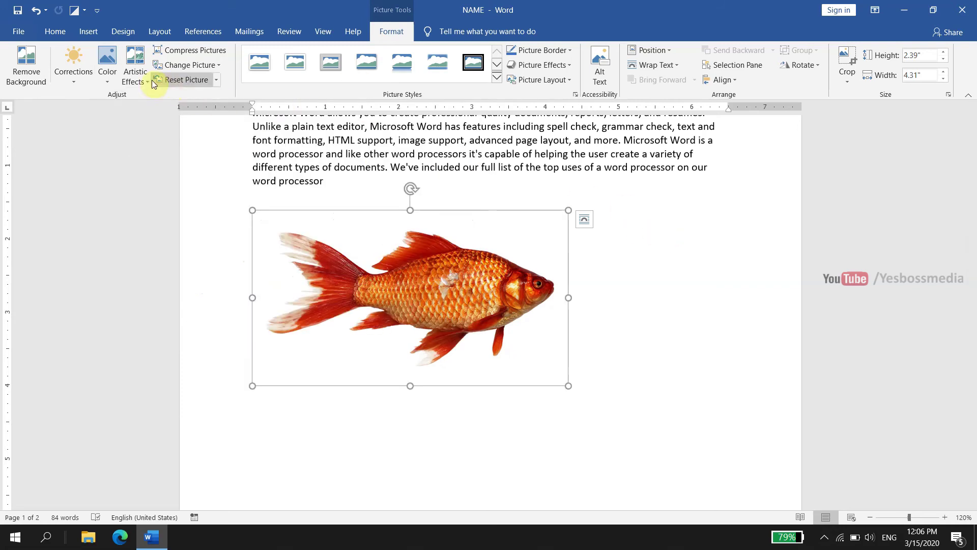
click(146, 82)
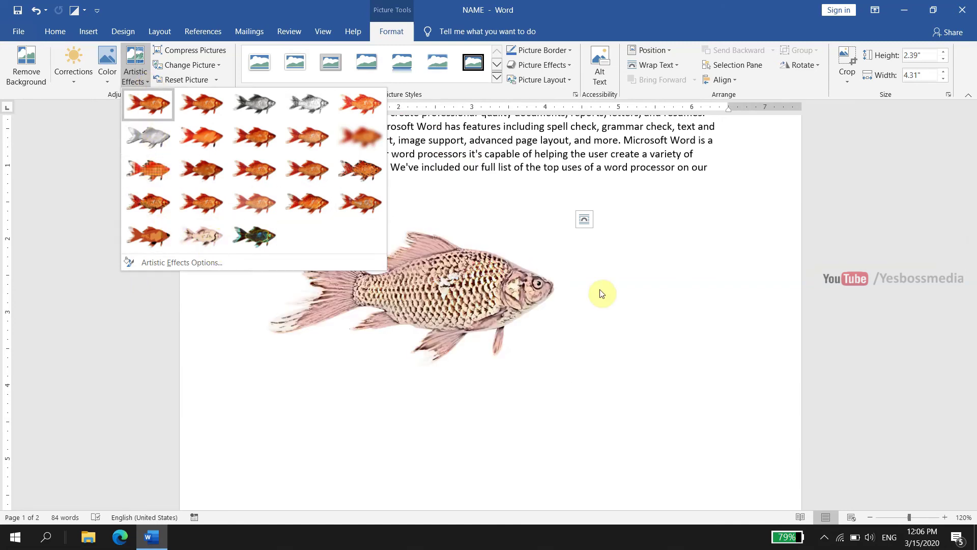
click(717, 322)
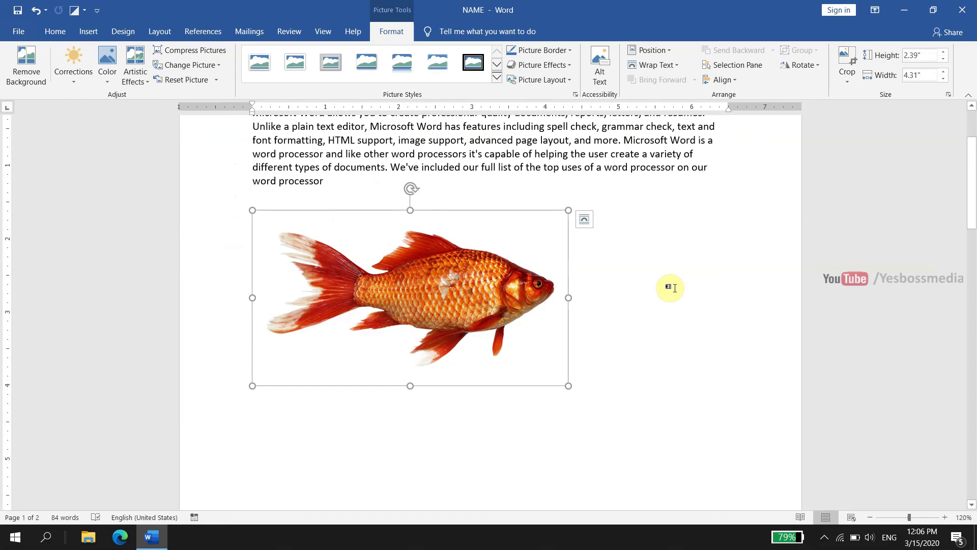
scroll(743, 313, up, 1)
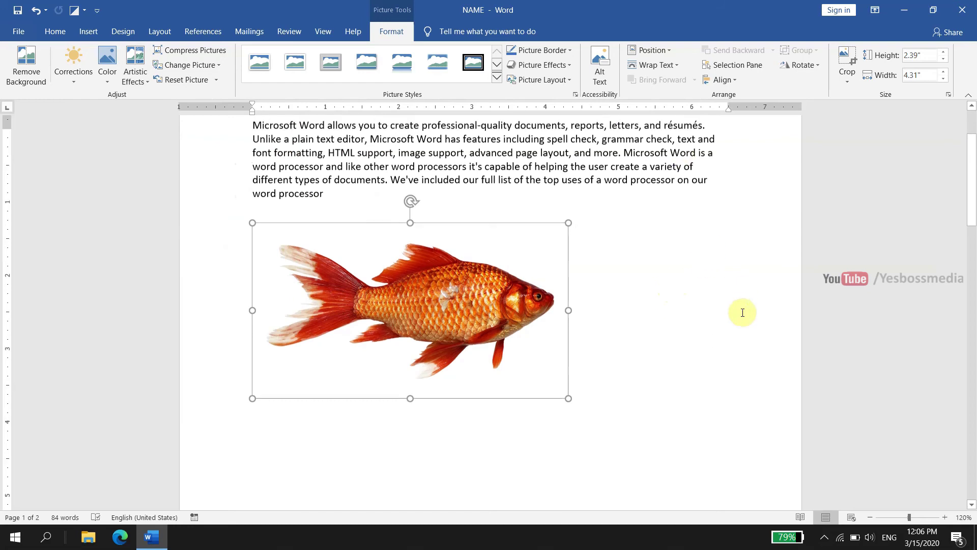
scroll(742, 313, up, 3)
ctrl+scroll(732, 314, down, 4)
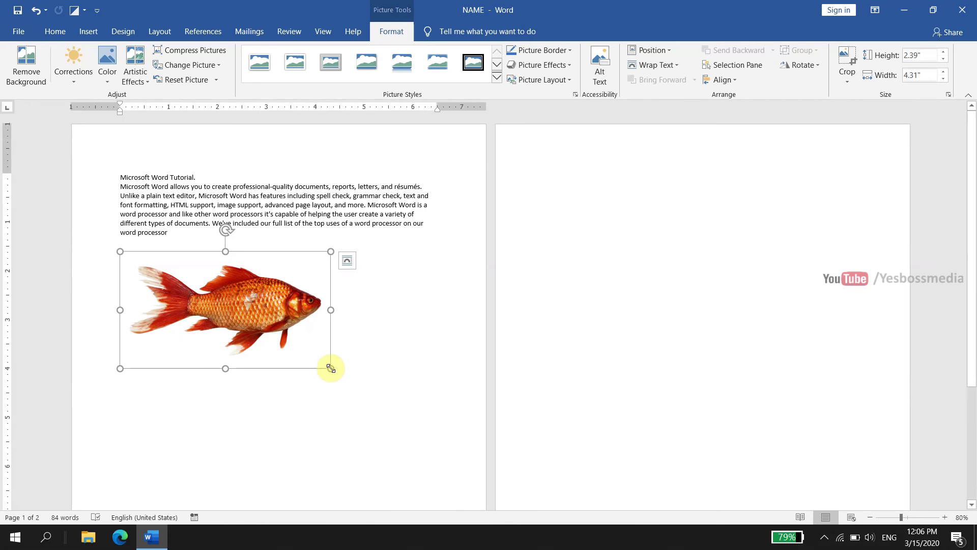
Step: Resize the goldfish to 2.55 x 1.42 inches and set it In Line with Text
drag(331, 369, 317, 361)
drag(207, 328, 195, 318)
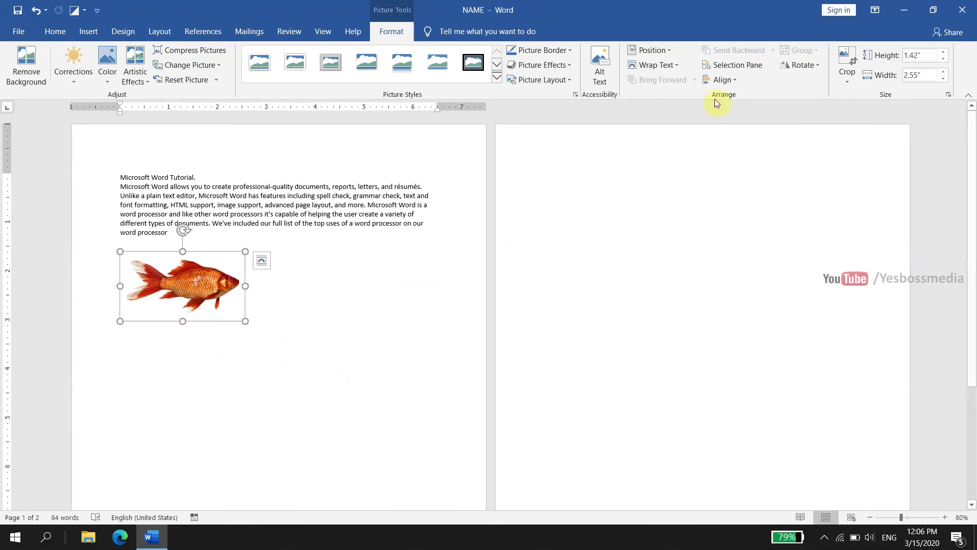
click(670, 53)
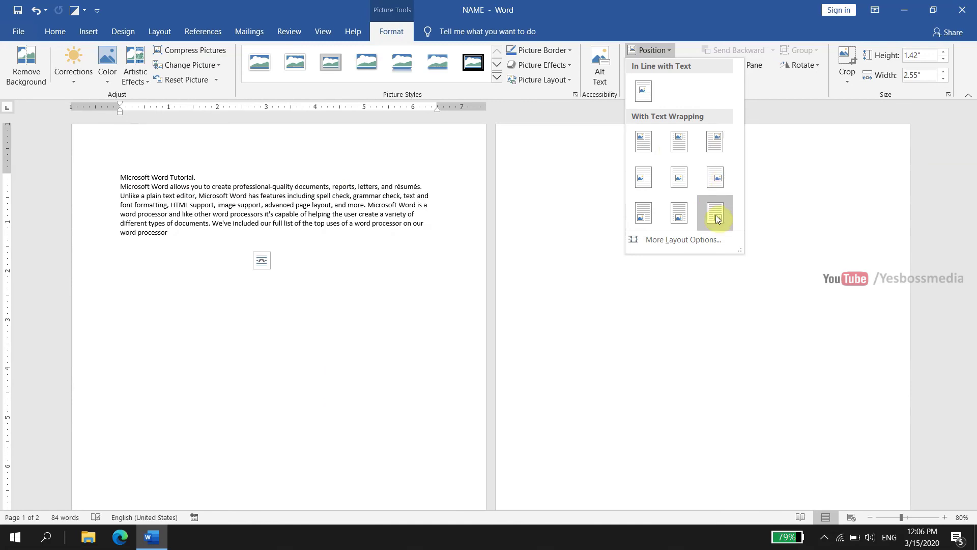
ctrl+scroll(768, 305, down, 3)
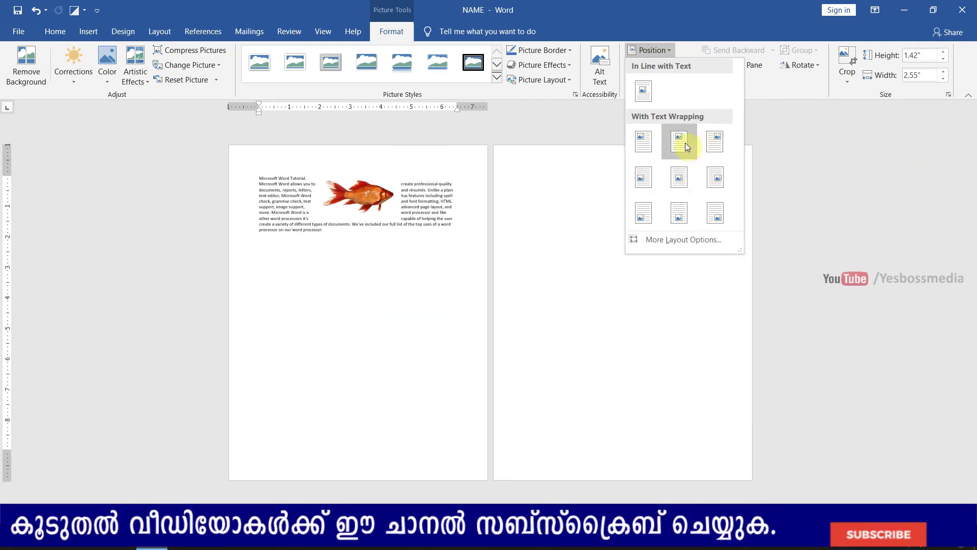
click(643, 92)
click(671, 51)
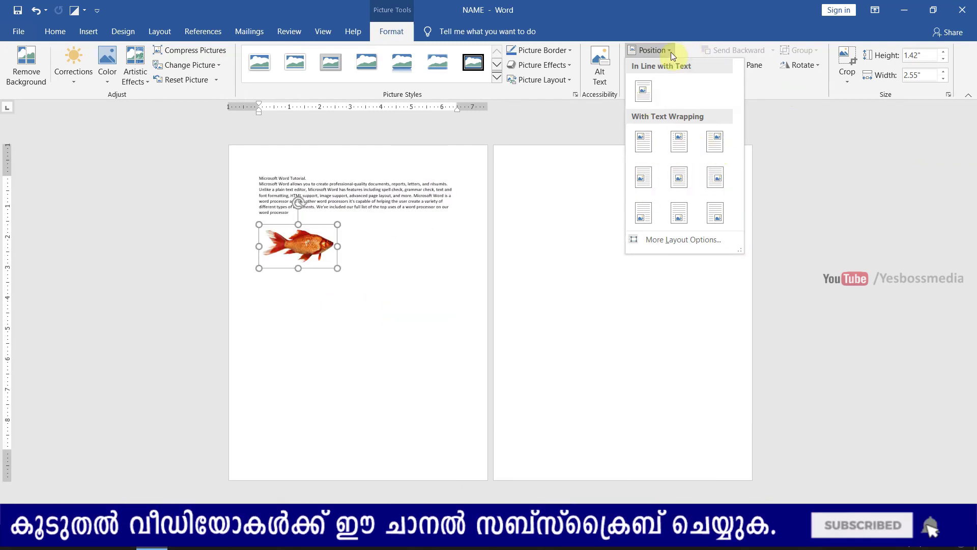
click(671, 433)
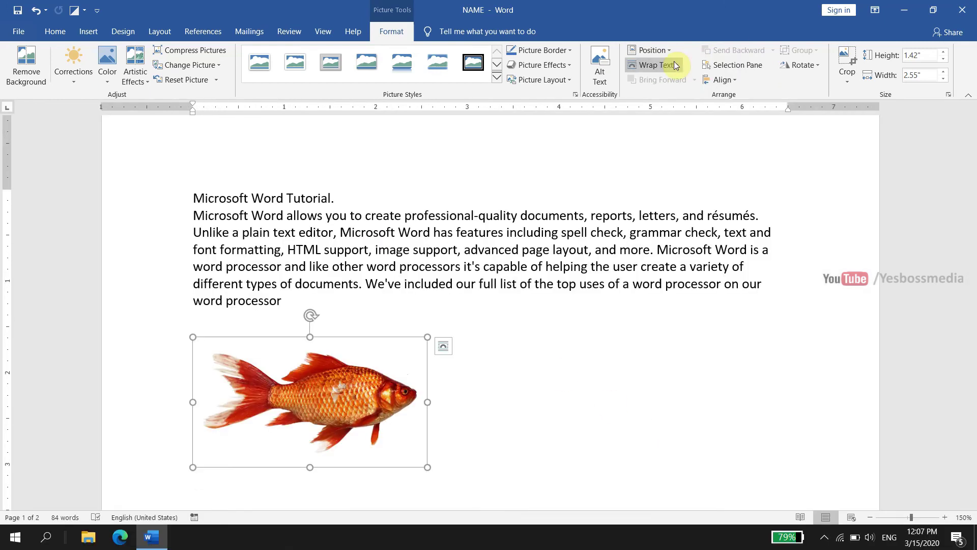
Step: Try Square and then Behind Text wrapping, moving the goldfish into the paragraph
click(674, 64)
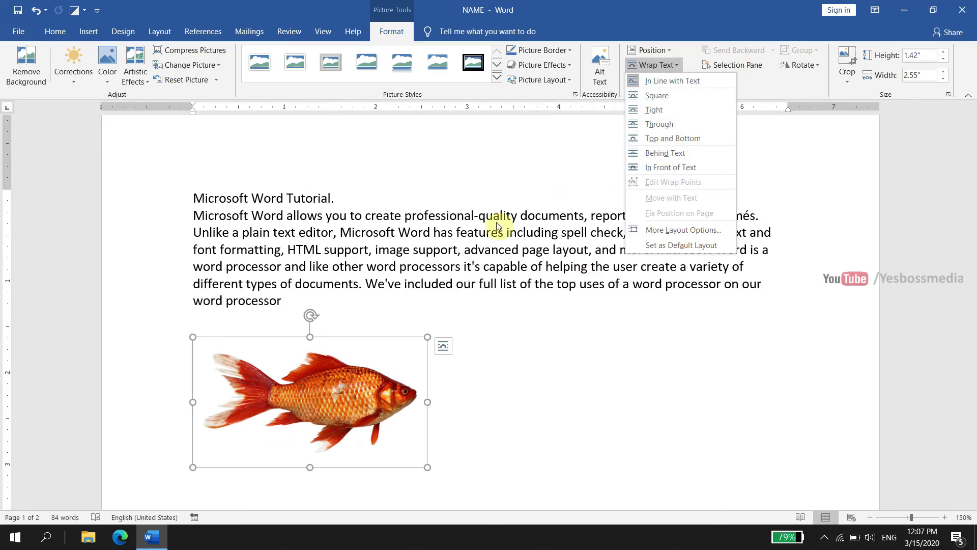
click(657, 95)
mouse_move(324, 414)
mouse_down()
mouse_move(580, 307)
mouse_move(347, 290)
mouse_move(432, 297)
mouse_up()
click(672, 66)
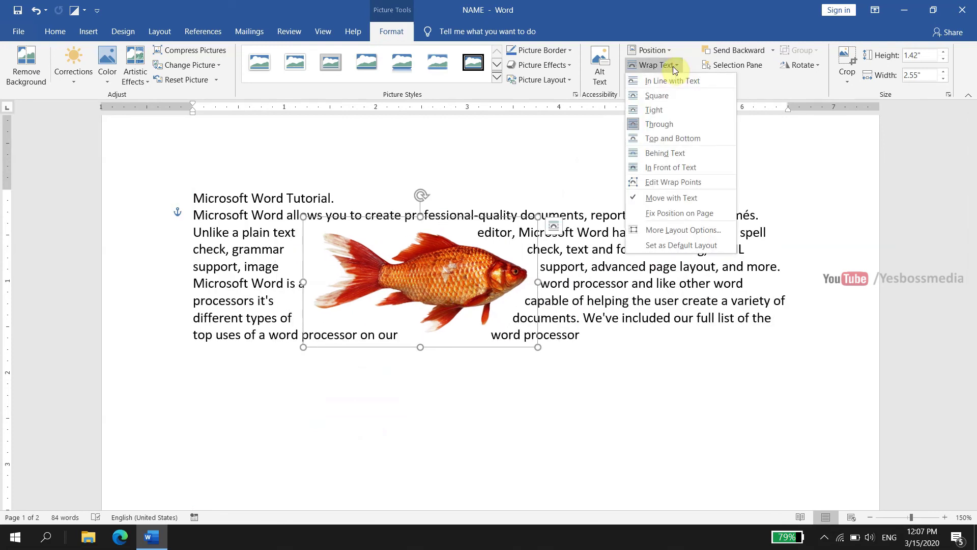
click(671, 154)
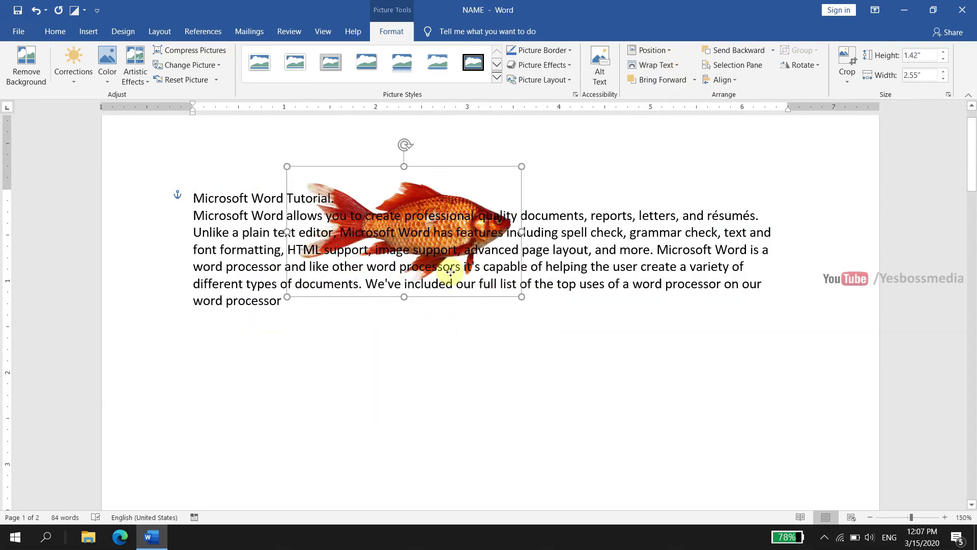
drag(453, 242, 520, 278)
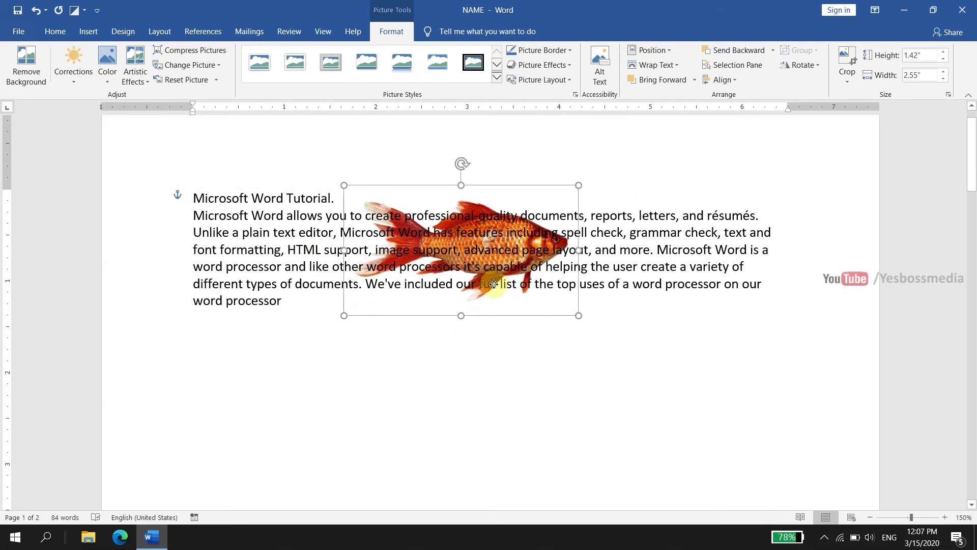
Step: Switch the goldfish to In Front of Text and move it below the paragraph
click(676, 69)
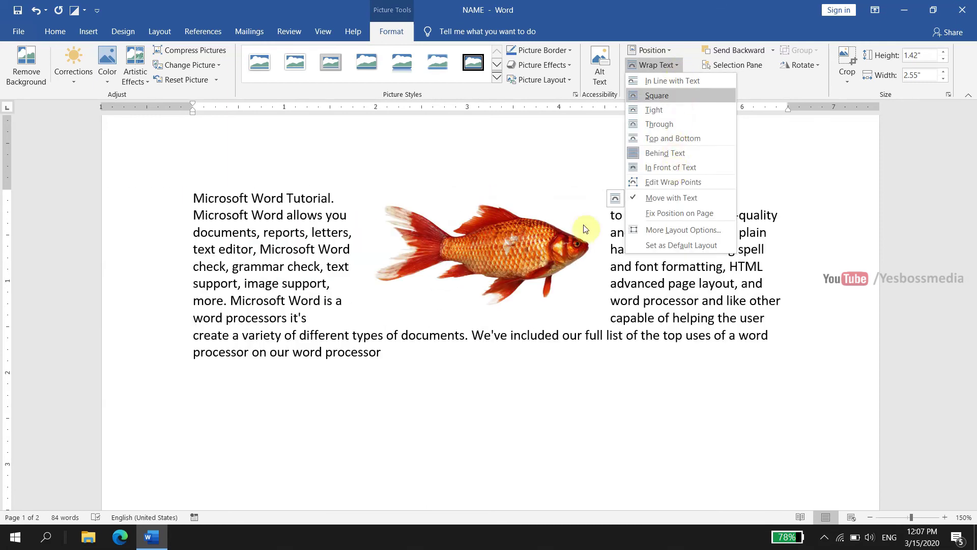
click(675, 167)
drag(533, 252, 457, 234)
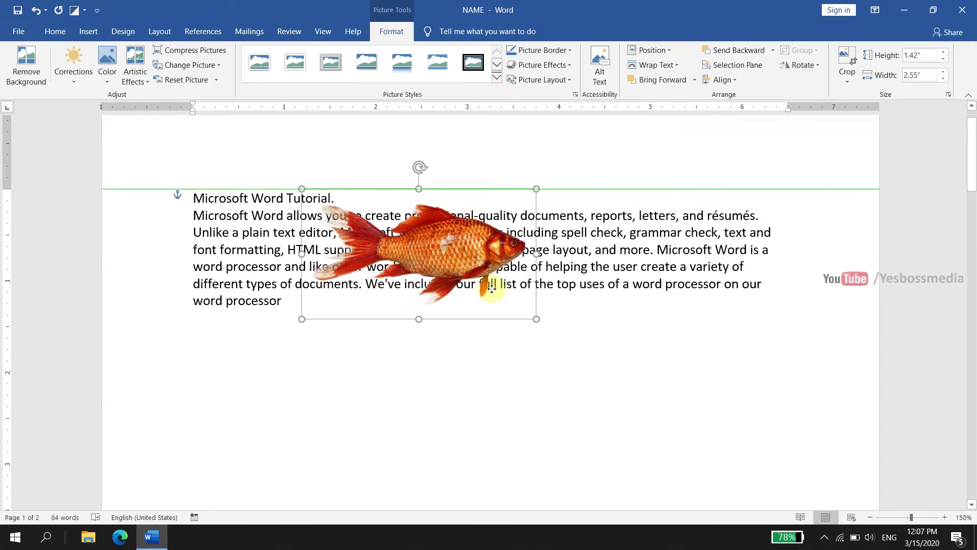
drag(488, 277, 457, 381)
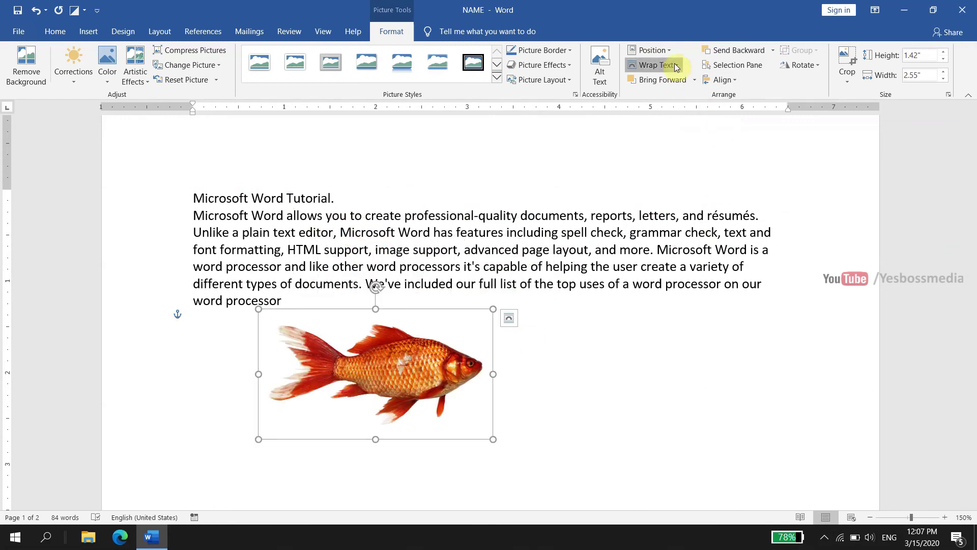
Step: Delete the goldfish picture from the document
click(657, 65)
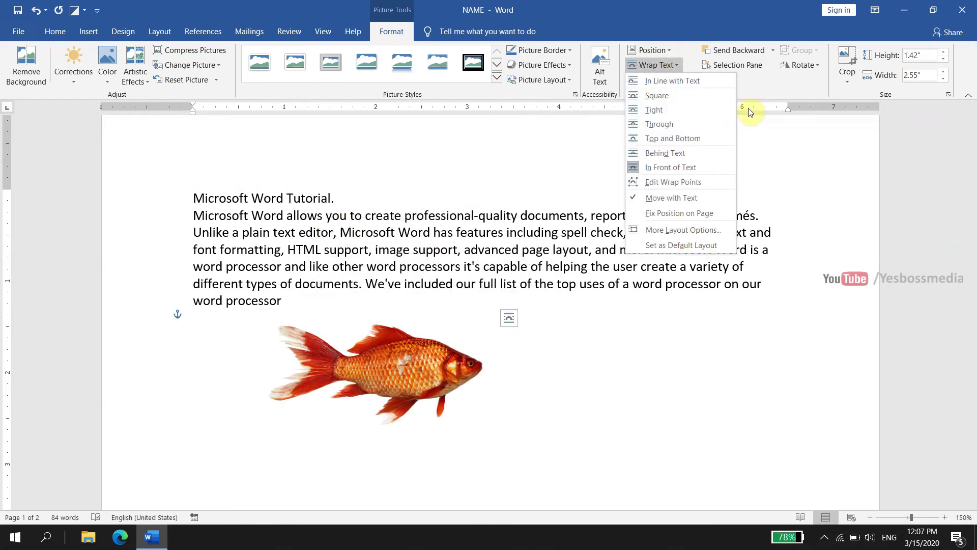
click(809, 161)
key(Delete)
click(88, 31)
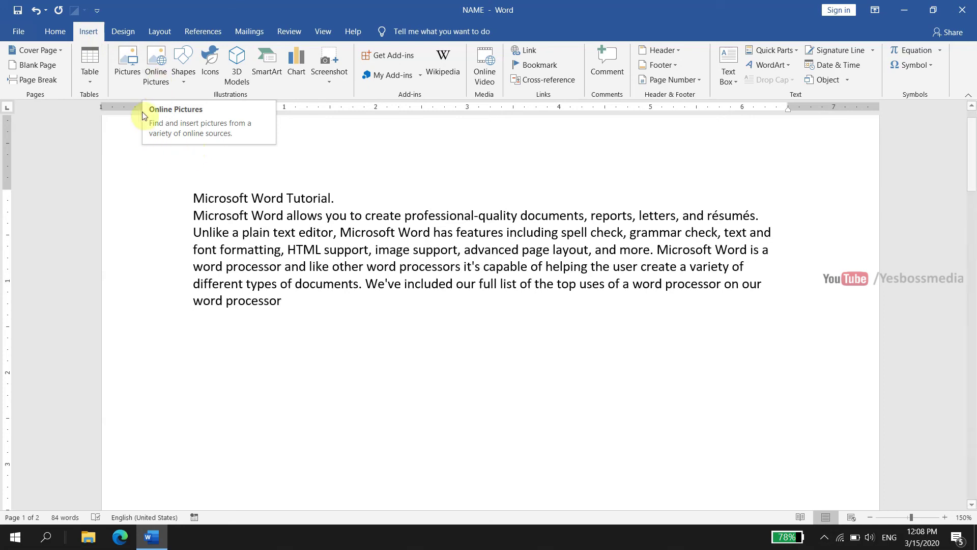
Step: Search online pictures for 'india' and insert the Taj Mahal photo below the paragraph
click(163, 74)
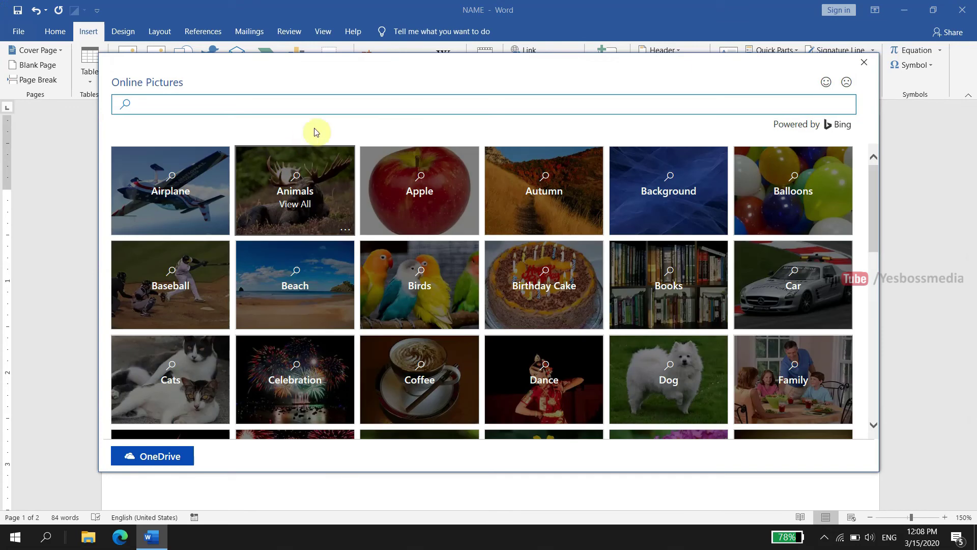
click(566, 106)
text(india)
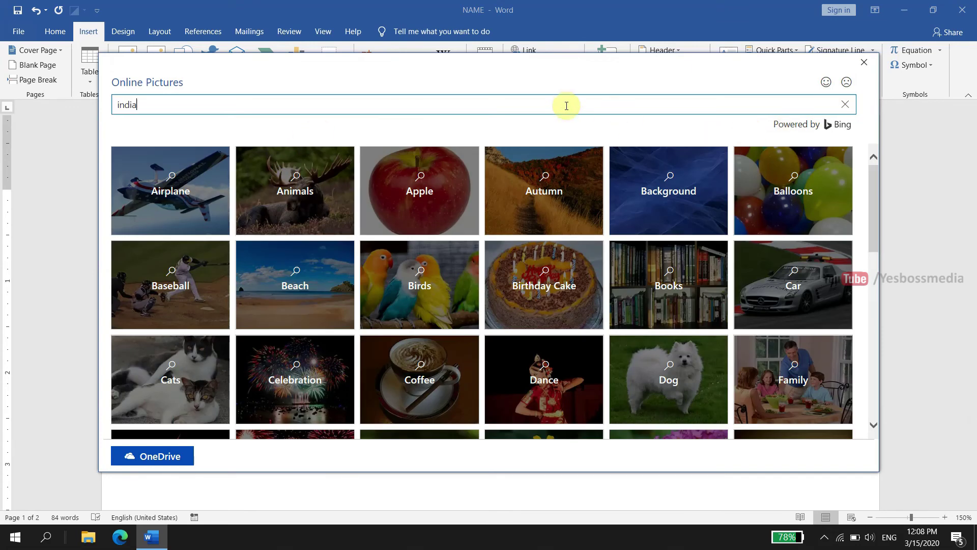
key(Return)
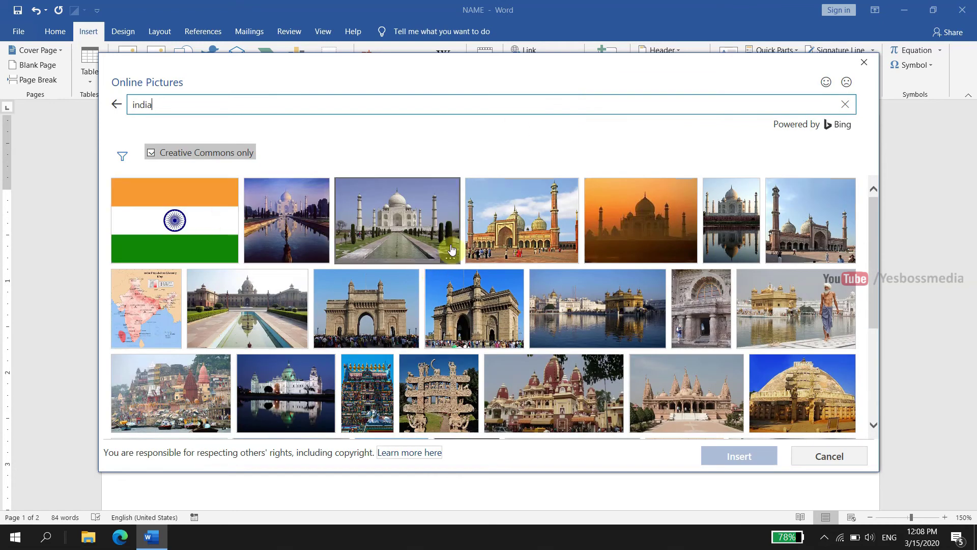
scroll(693, 285, down, 1)
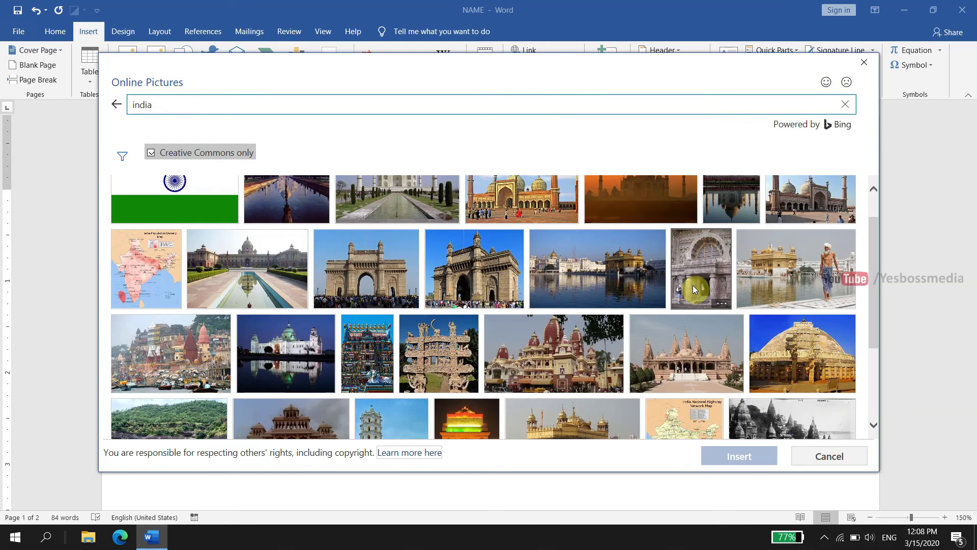
click(401, 222)
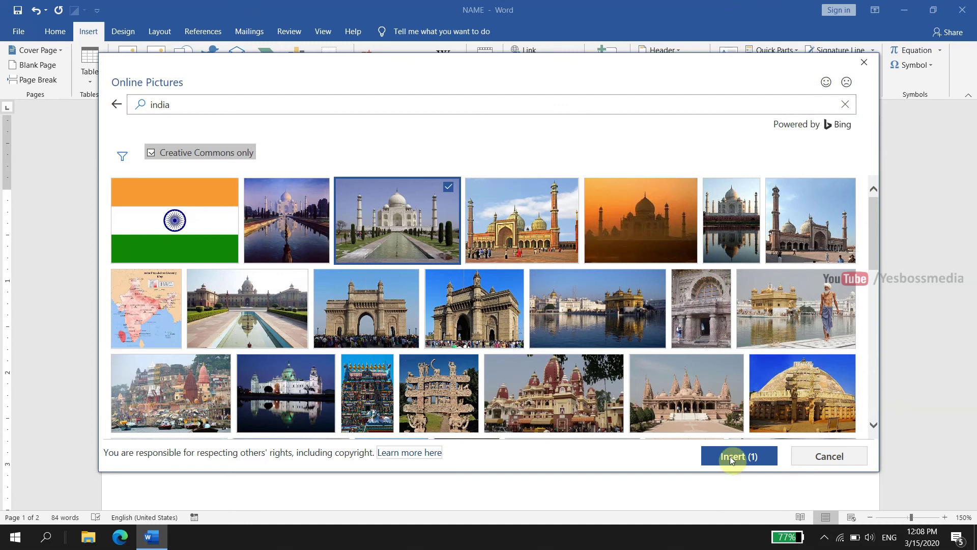
click(729, 456)
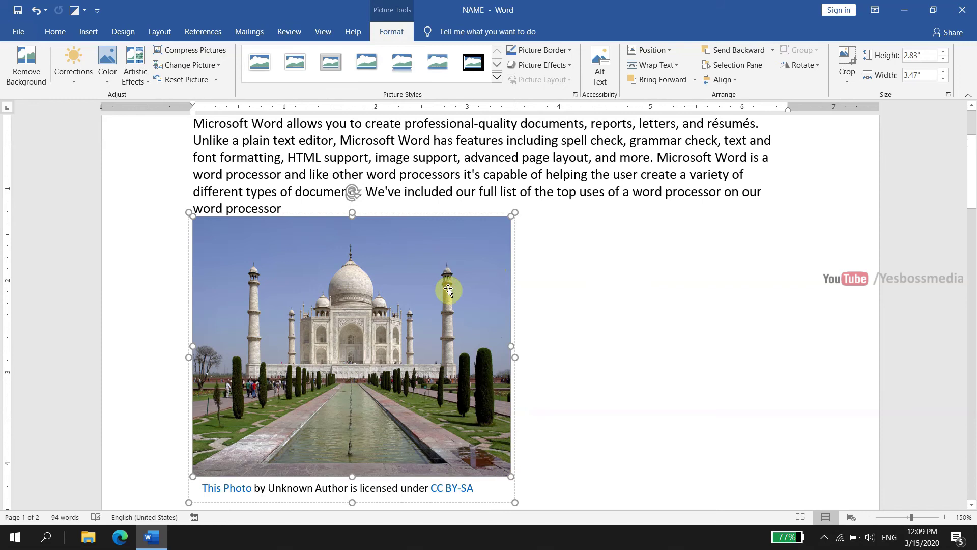
Step: Delete the Taj Mahal photo and its caption box
key(Delete)
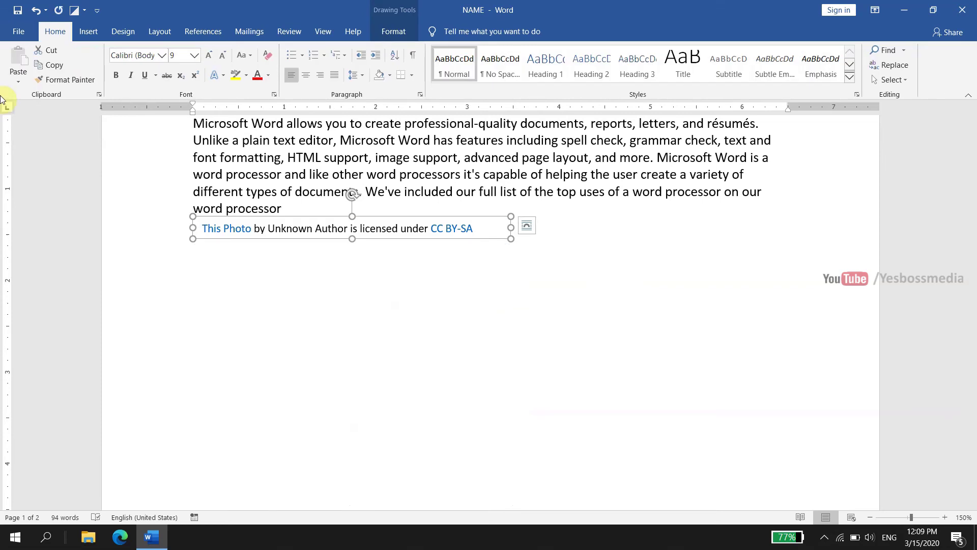
click(93, 31)
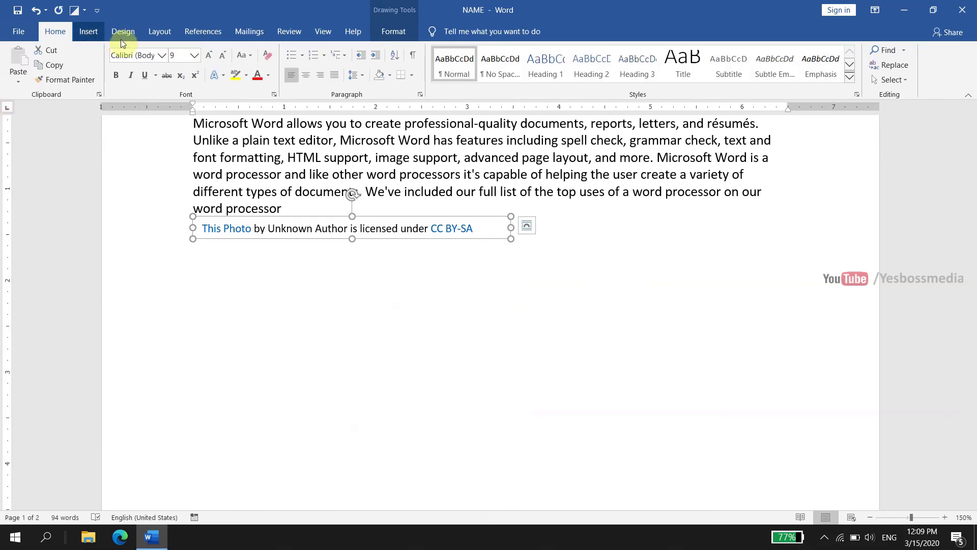
key(Delete)
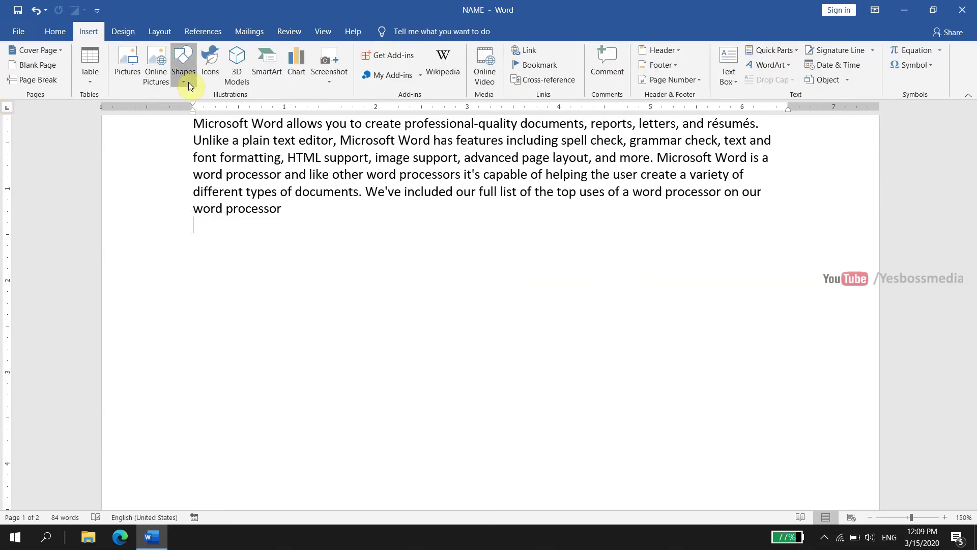
Step: Draw a straight line and a rounded rectangle below the paragraph
click(189, 82)
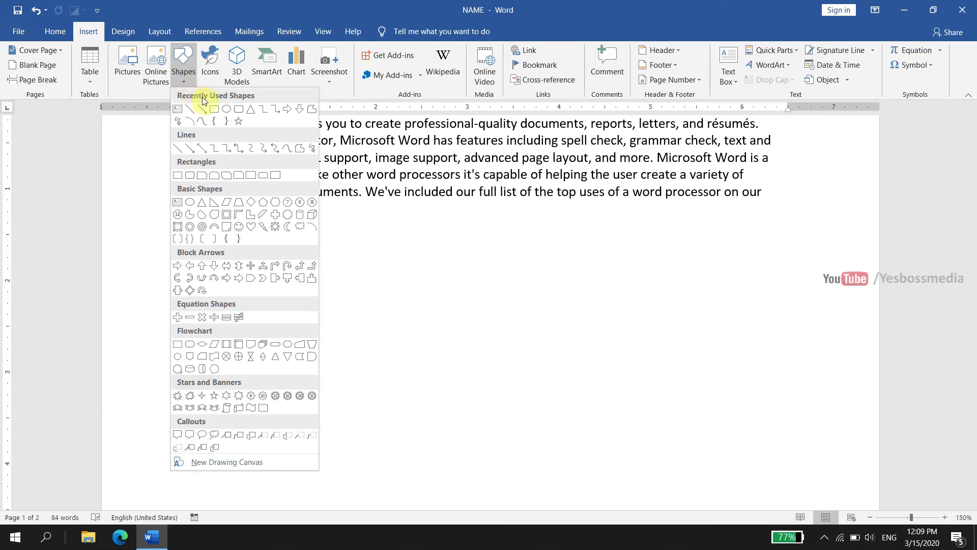
click(201, 112)
drag(292, 248, 655, 246)
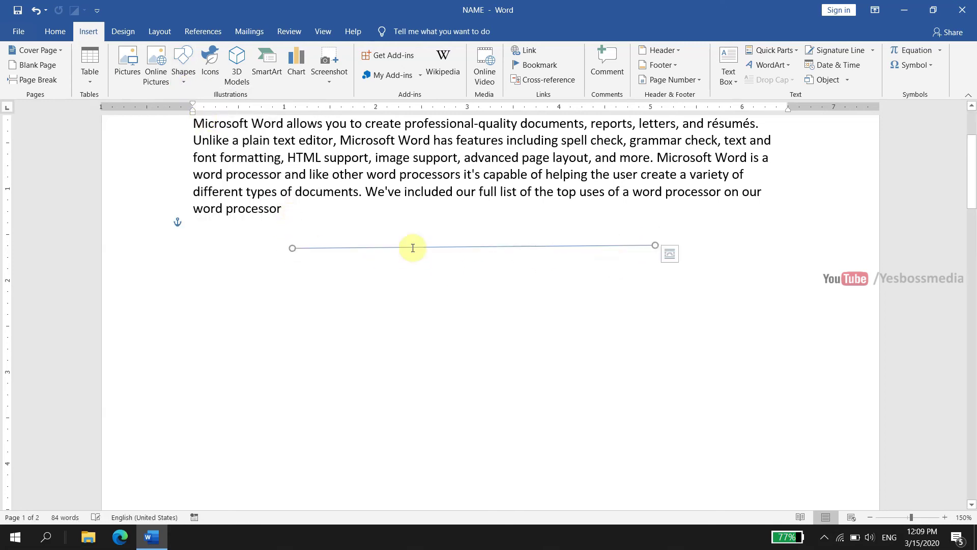
click(86, 32)
click(192, 83)
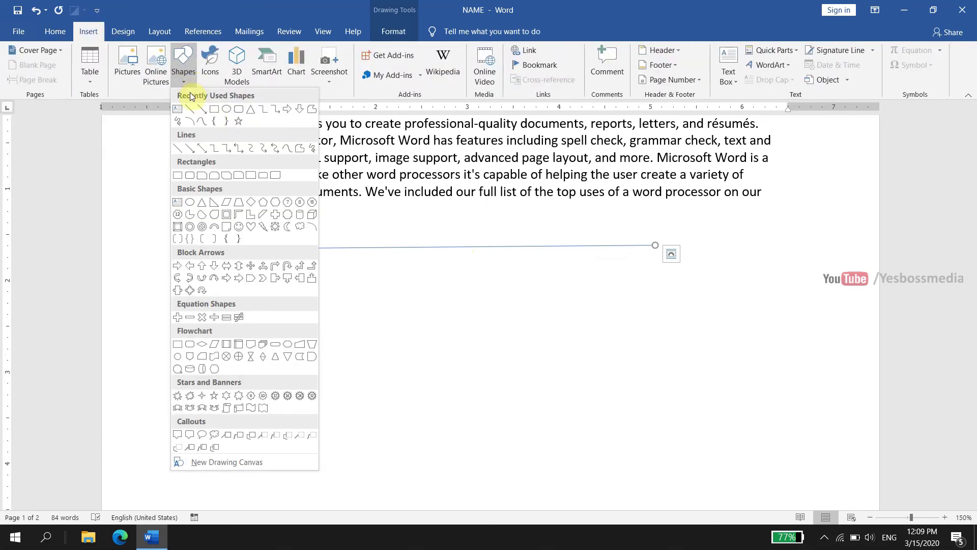
click(227, 119)
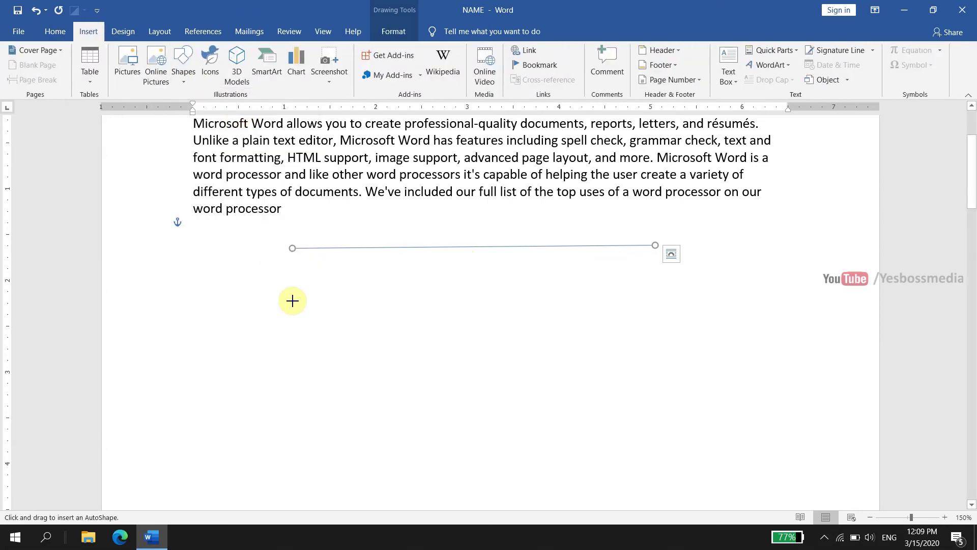
drag(296, 307, 669, 450)
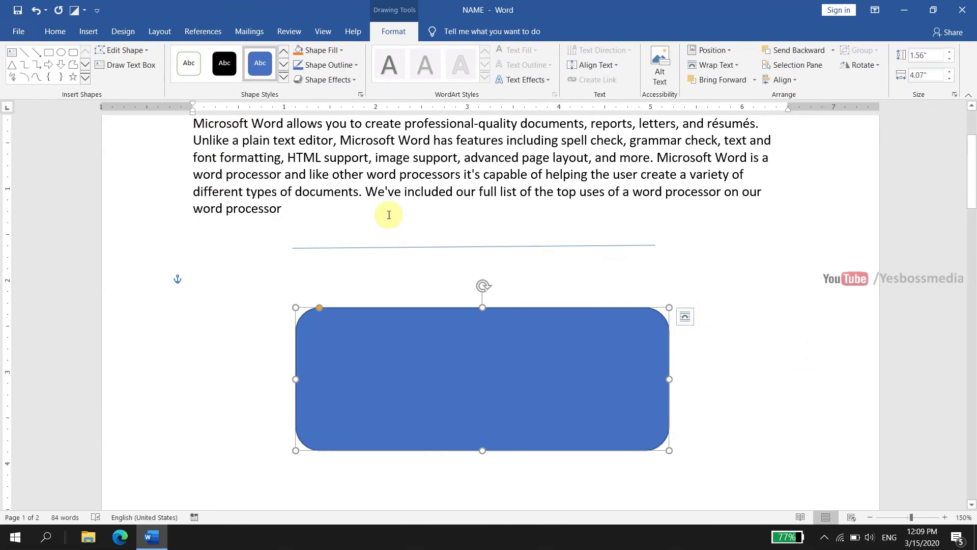
click(284, 77)
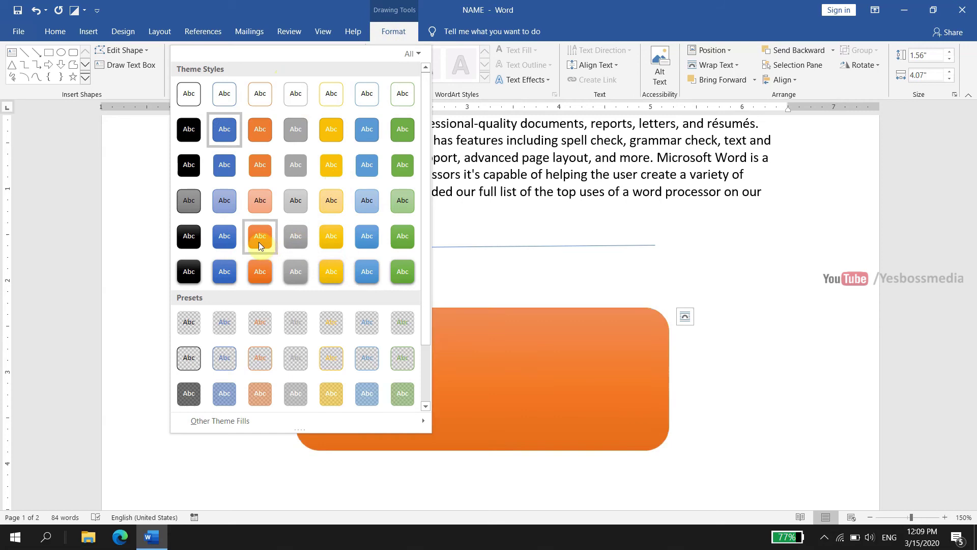
click(578, 250)
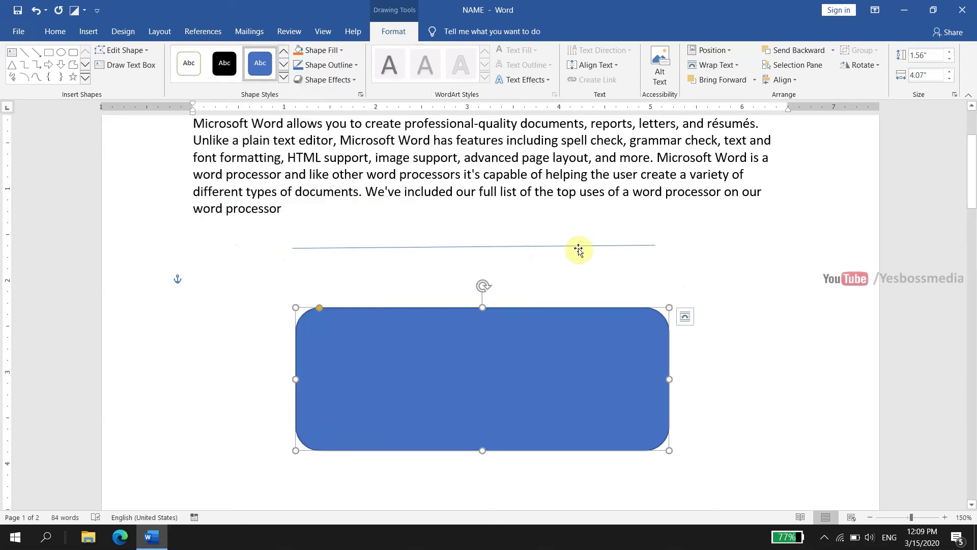
Step: Colour the line red, then apply a thick black line style
click(577, 248)
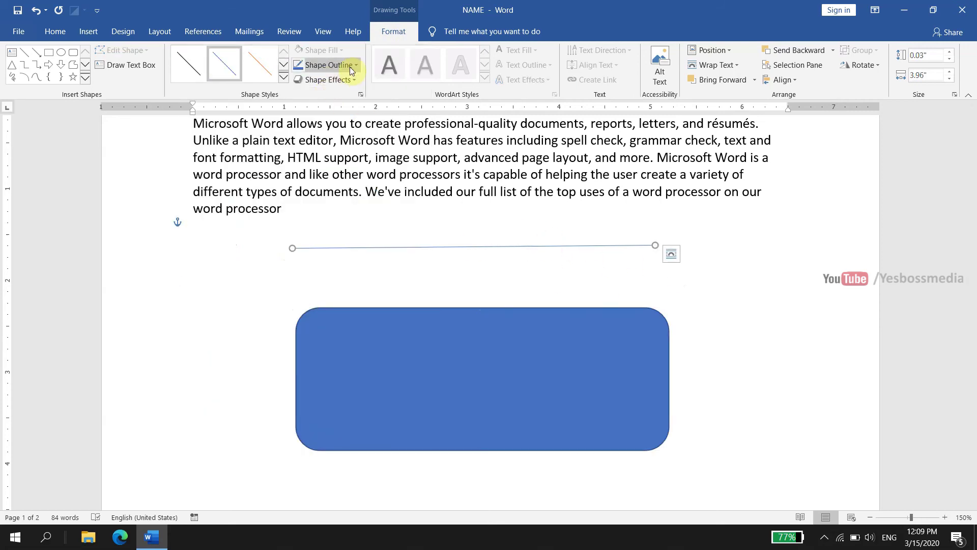
click(331, 65)
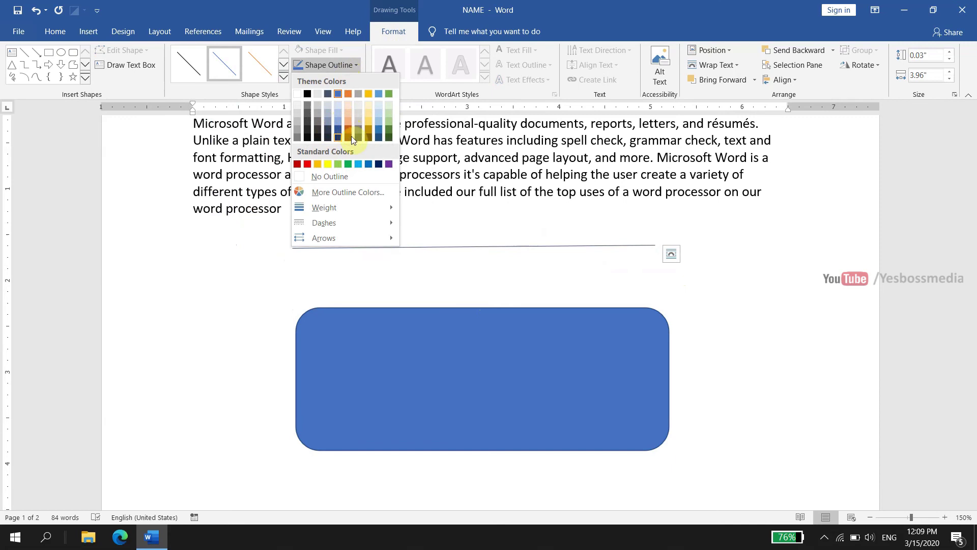
click(313, 170)
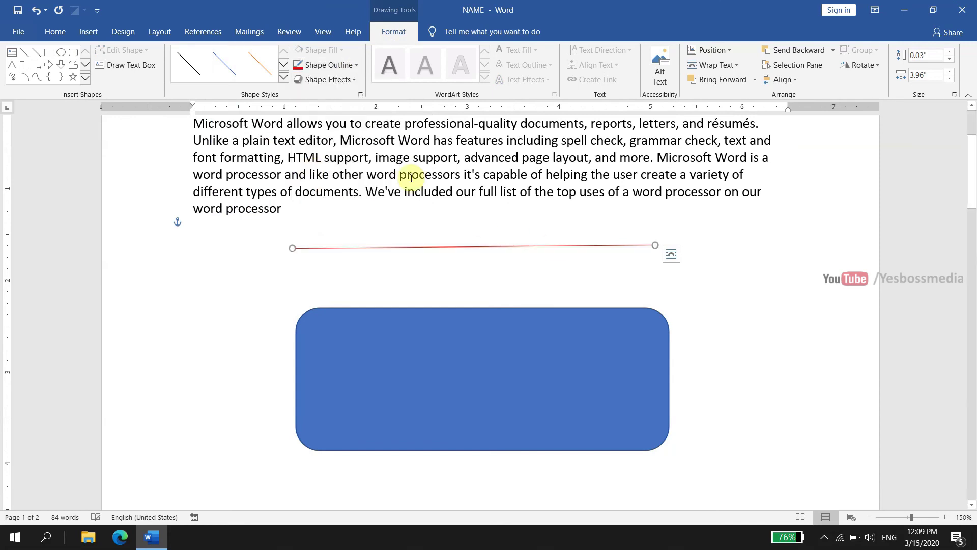
click(283, 78)
click(188, 163)
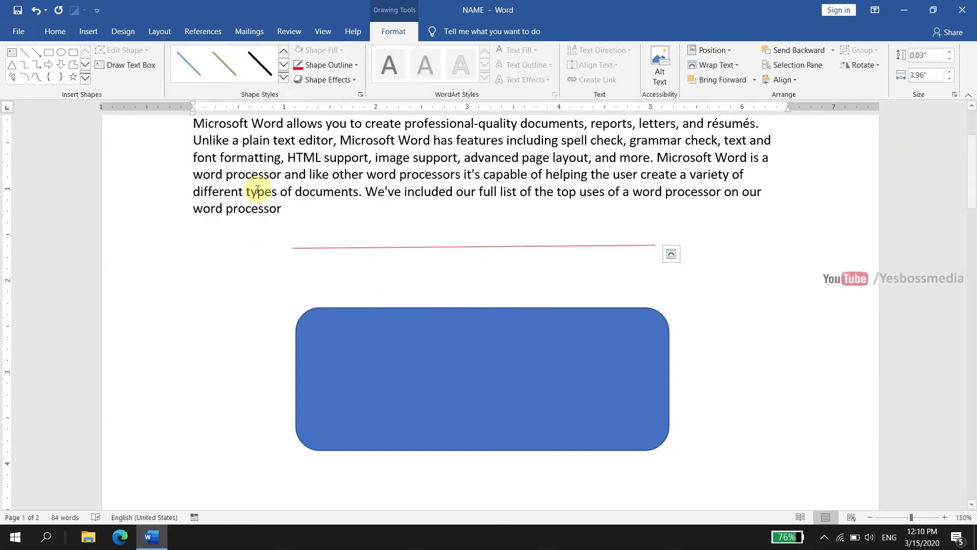
click(720, 353)
Step: Draw a frame shape beside the rounded rectangle
click(88, 31)
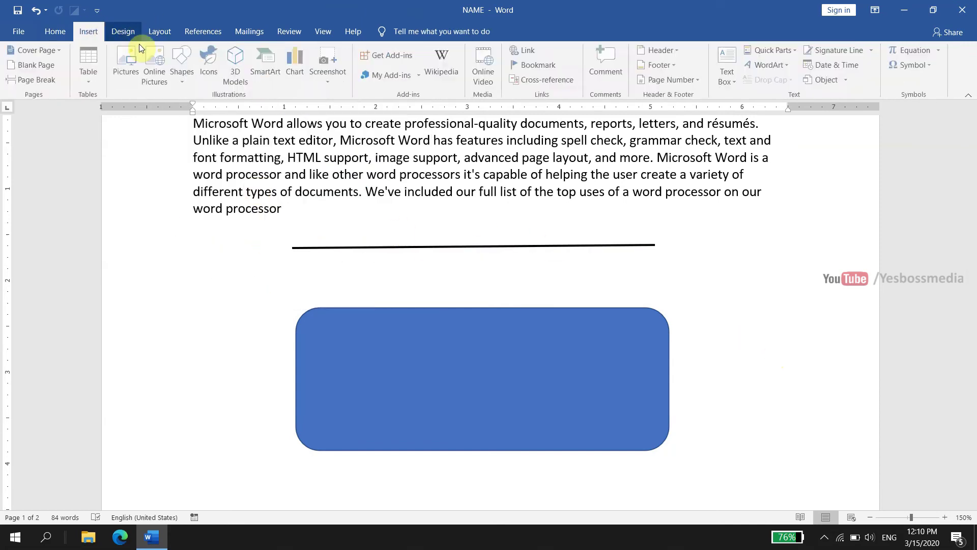
click(178, 83)
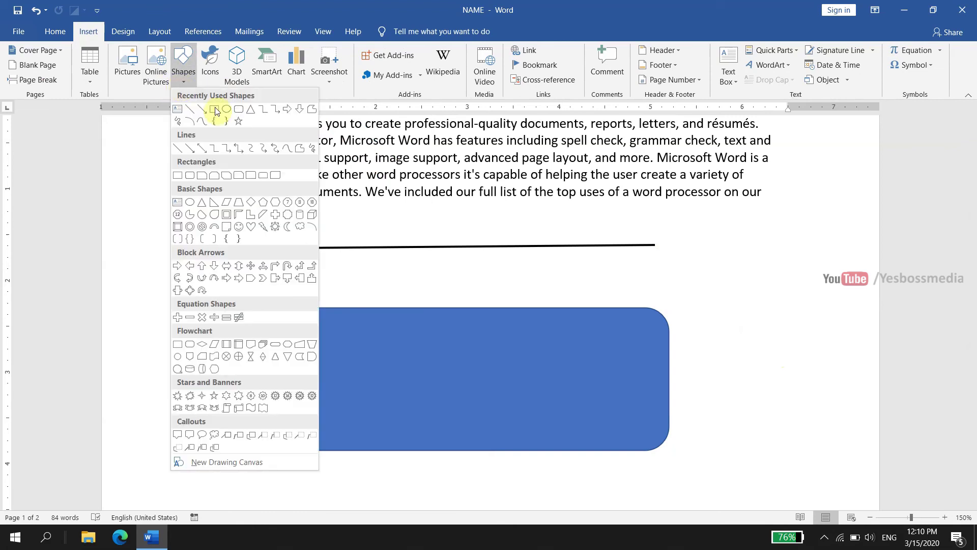
click(227, 218)
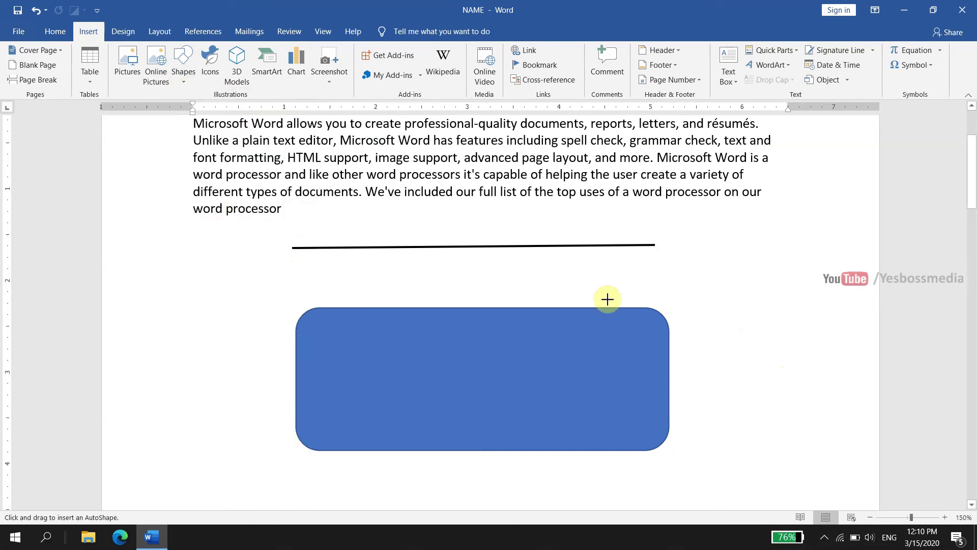
mouse_move(731, 275)
mouse_down()
mouse_move(869, 416)
mouse_move(861, 409)
mouse_up()
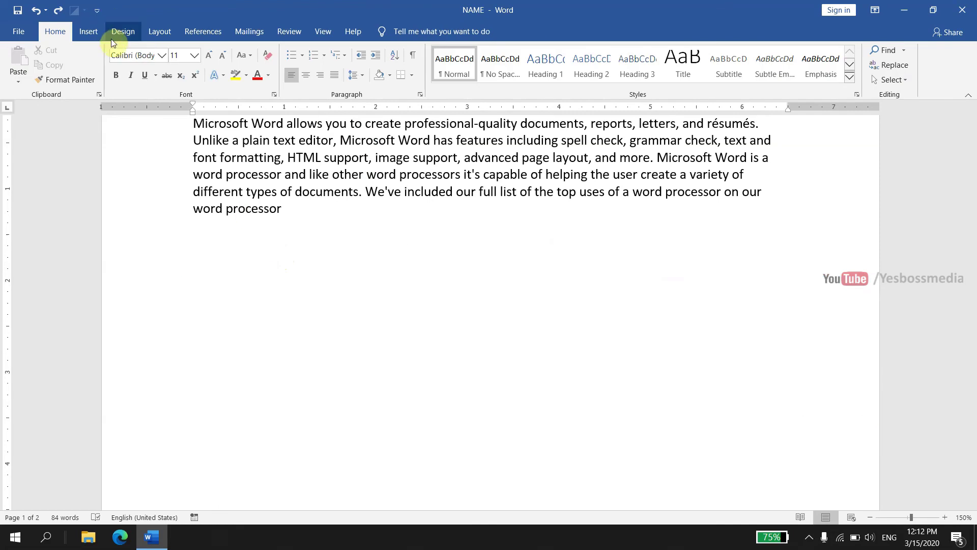
click(90, 32)
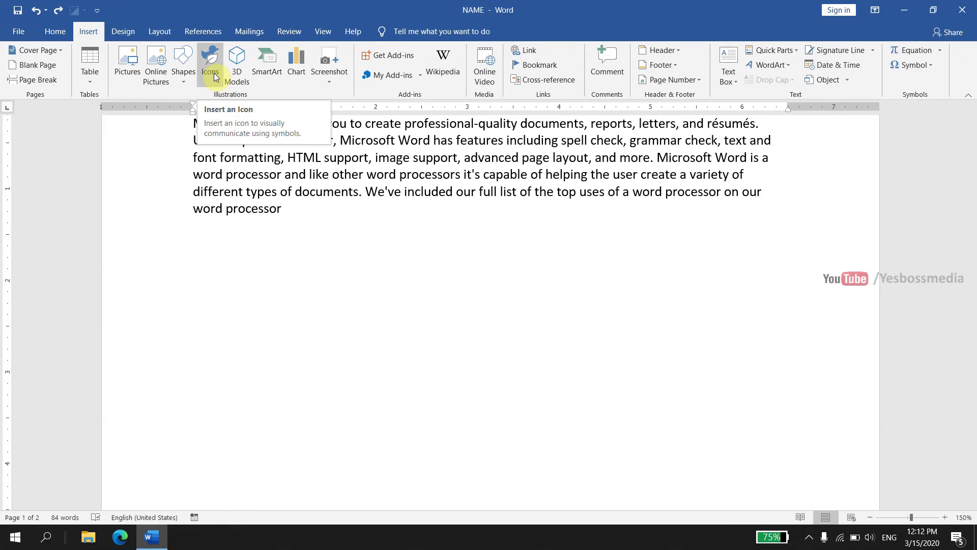
Step: Insert the desk-telephone icon from a 'phone' search and shrink it to about 0.76 inches
click(212, 76)
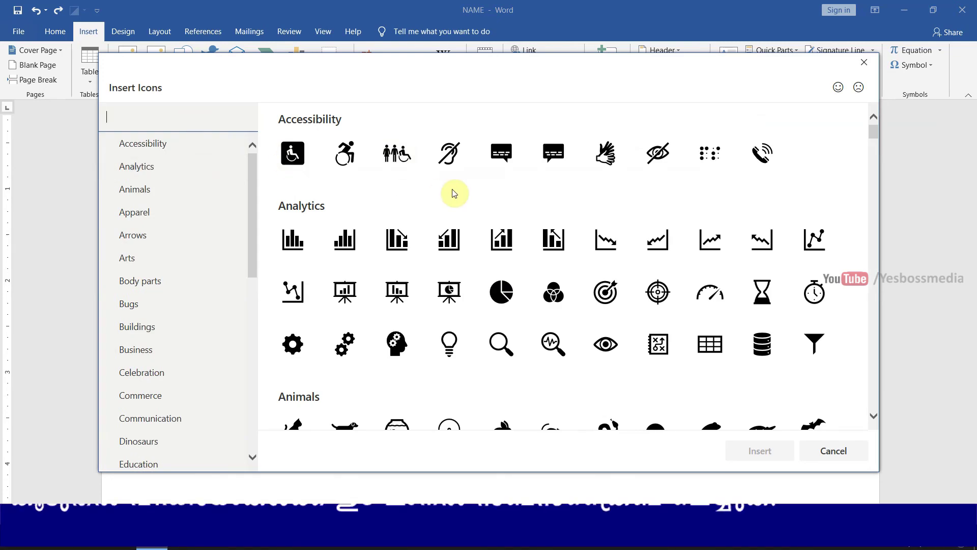
text(phone)
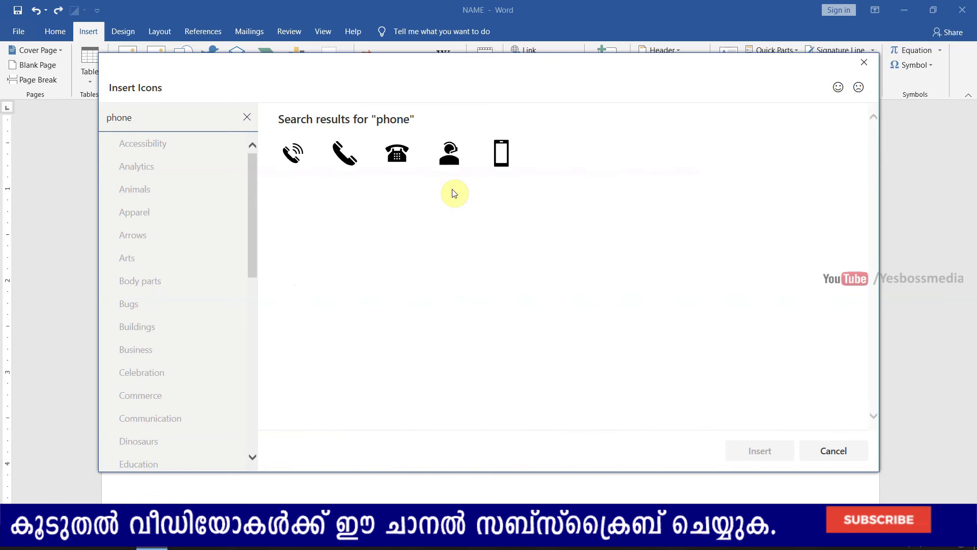
click(403, 167)
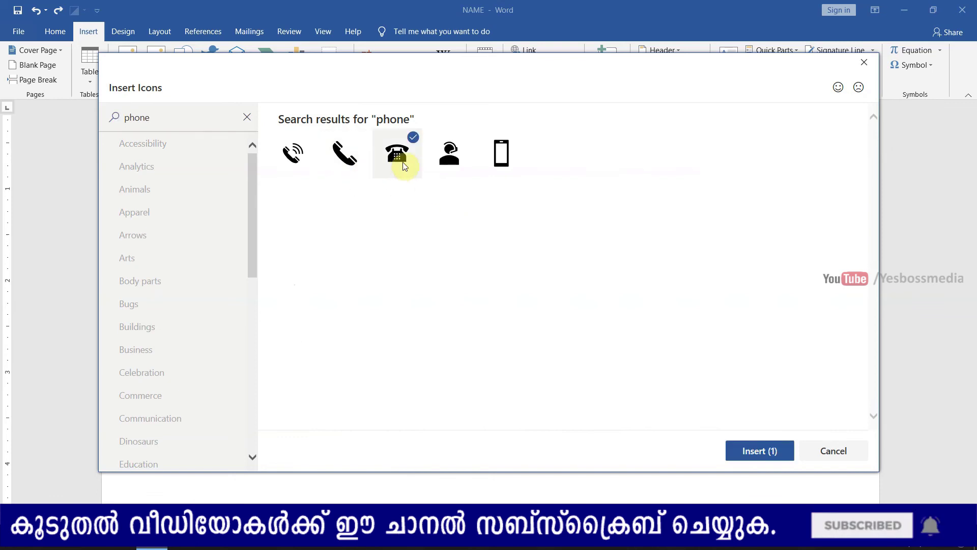
click(768, 451)
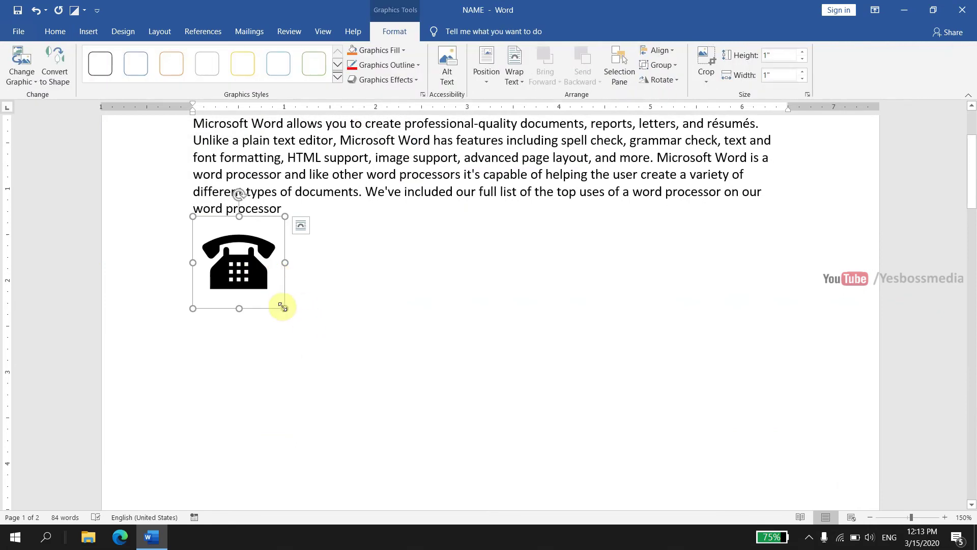
drag(285, 308, 256, 286)
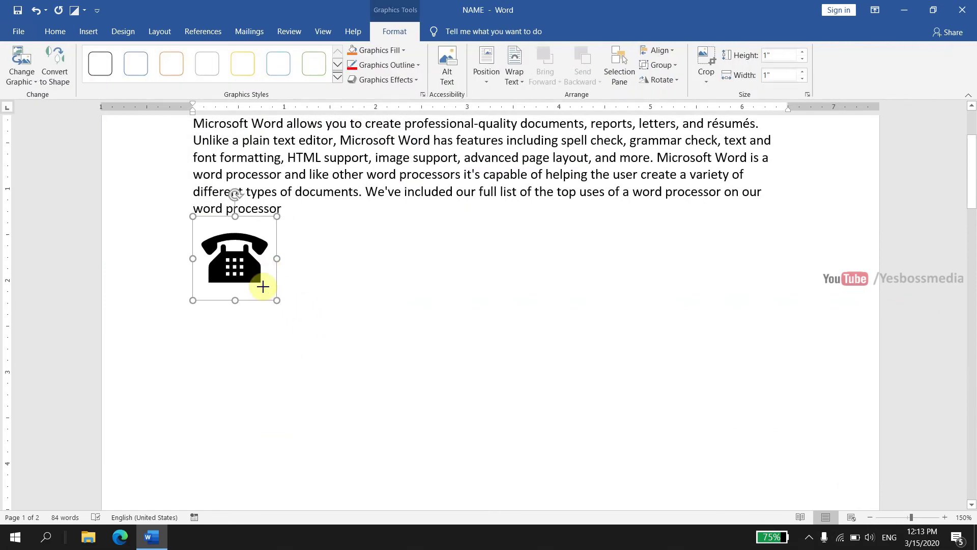
click(306, 265)
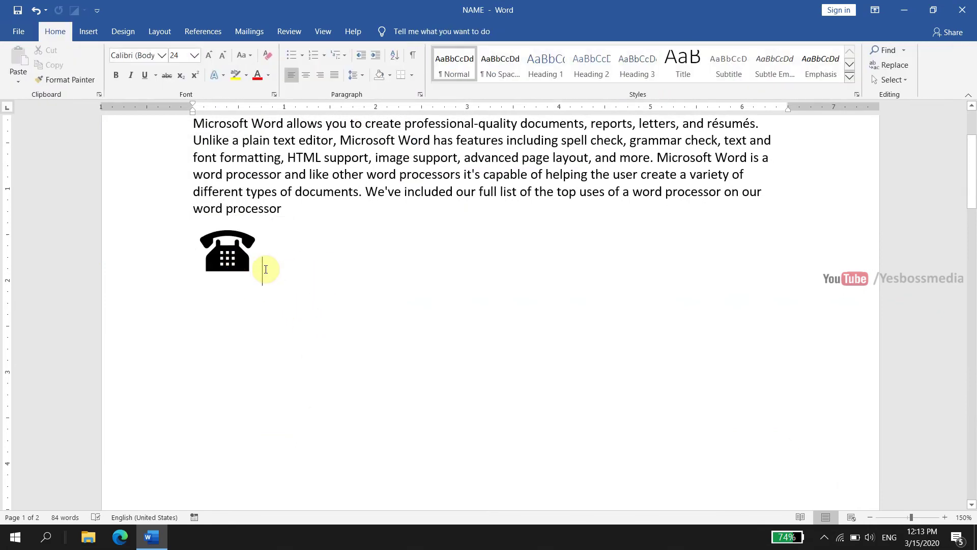
Step: Type 123456789 beside the icon, then select the telephone icon
text(123456789)
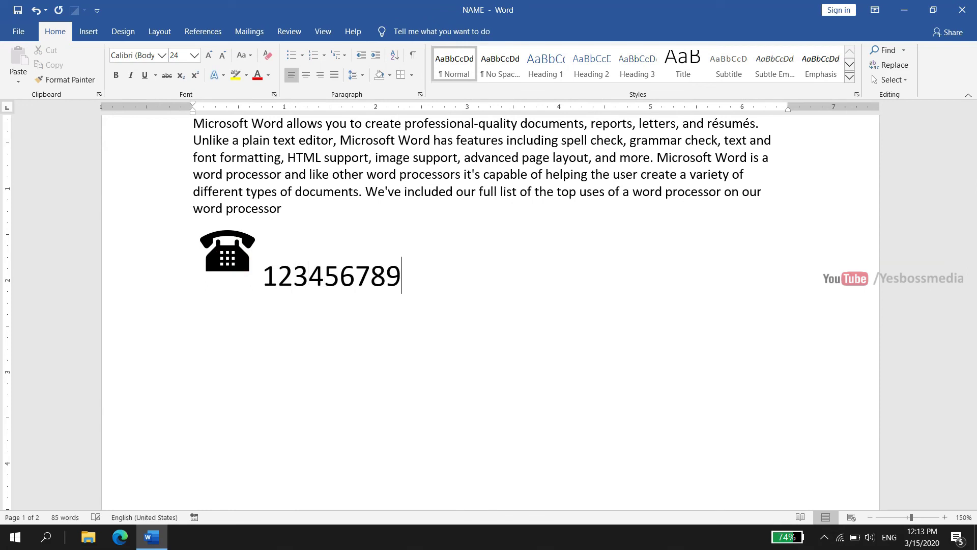
click(226, 255)
click(232, 317)
click(227, 257)
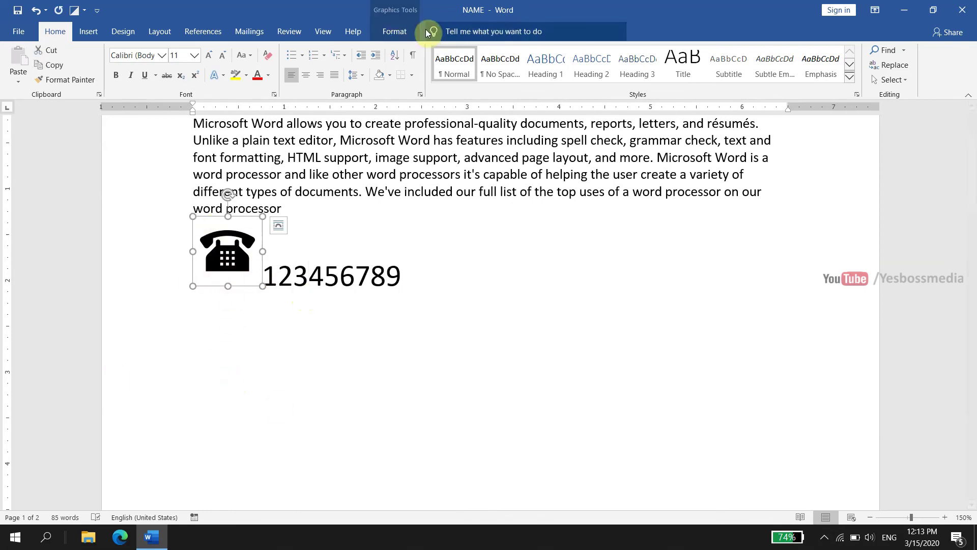
Step: Try a green fill on the telephone icon, then delete the icon
click(397, 32)
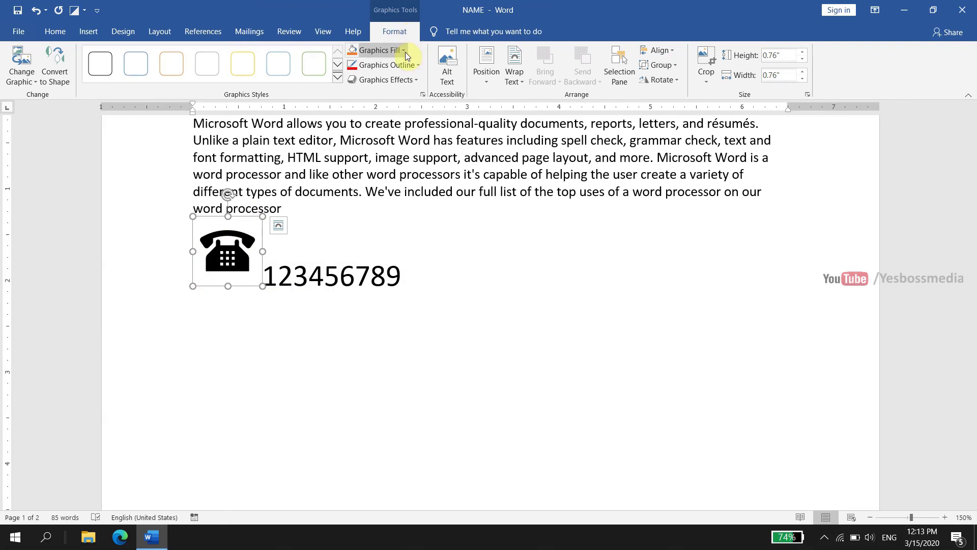
click(404, 51)
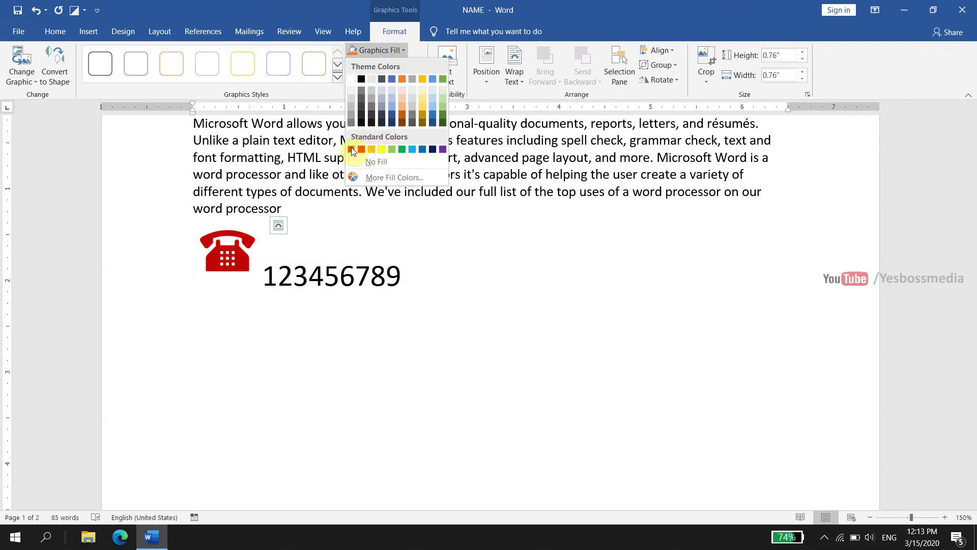
key(Escape)
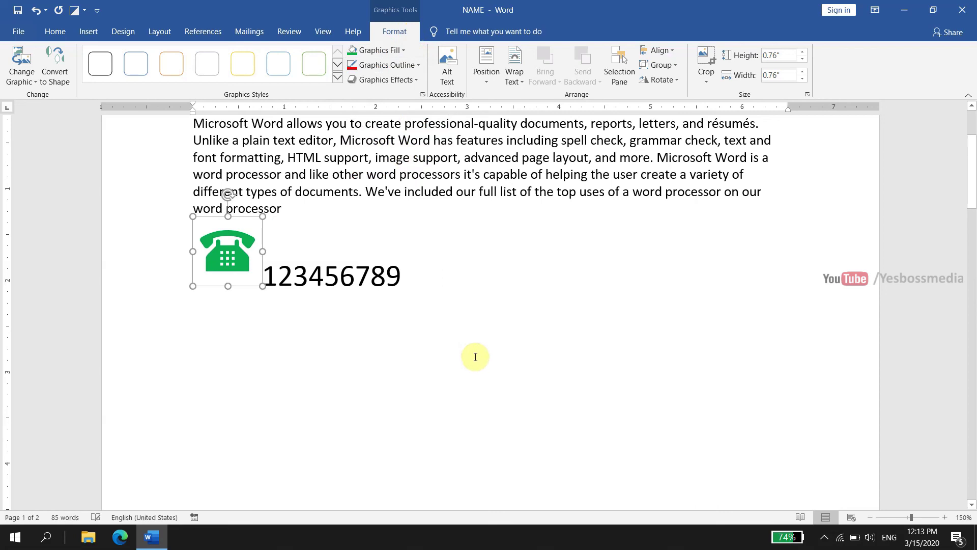
click(474, 355)
click(234, 255)
key(Delete)
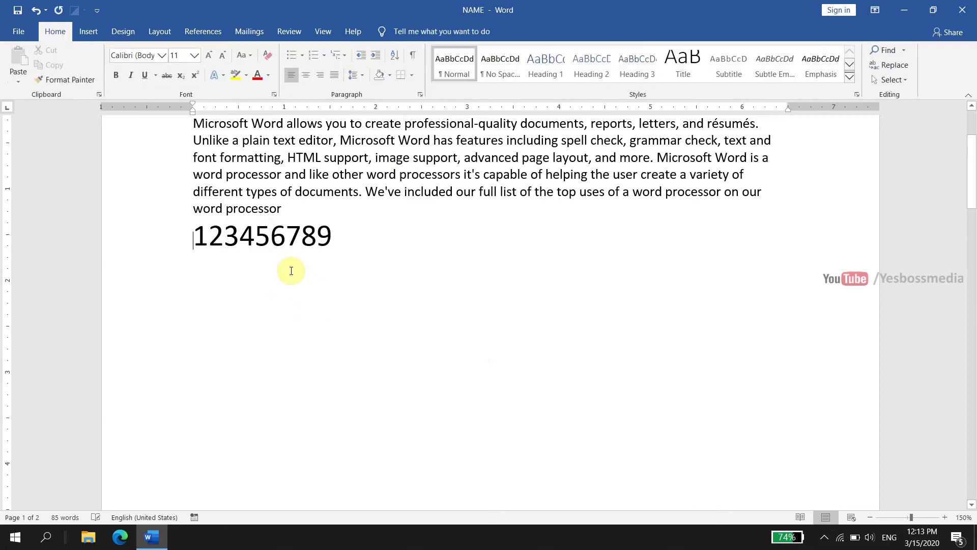
Step: Select and delete the 123456789 line
click(91, 32)
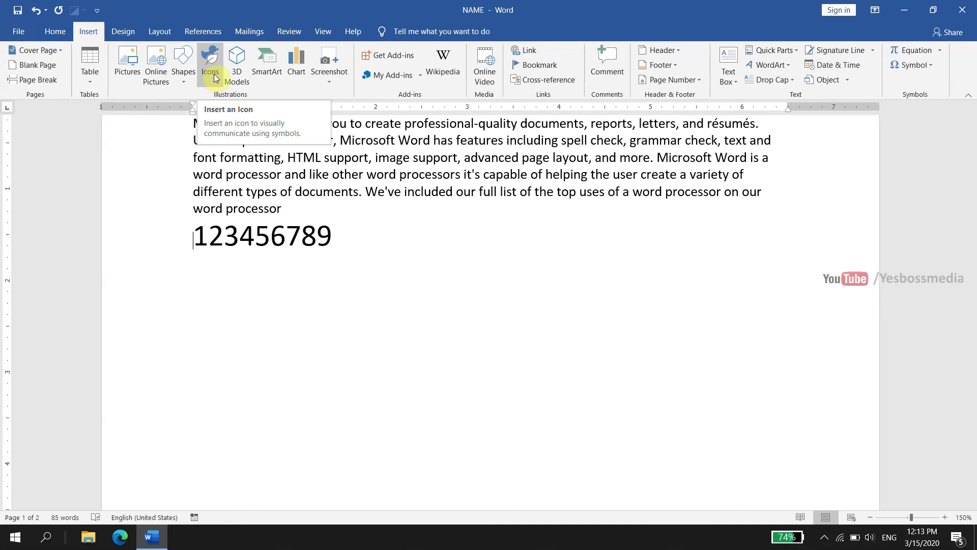
drag(357, 236, 168, 238)
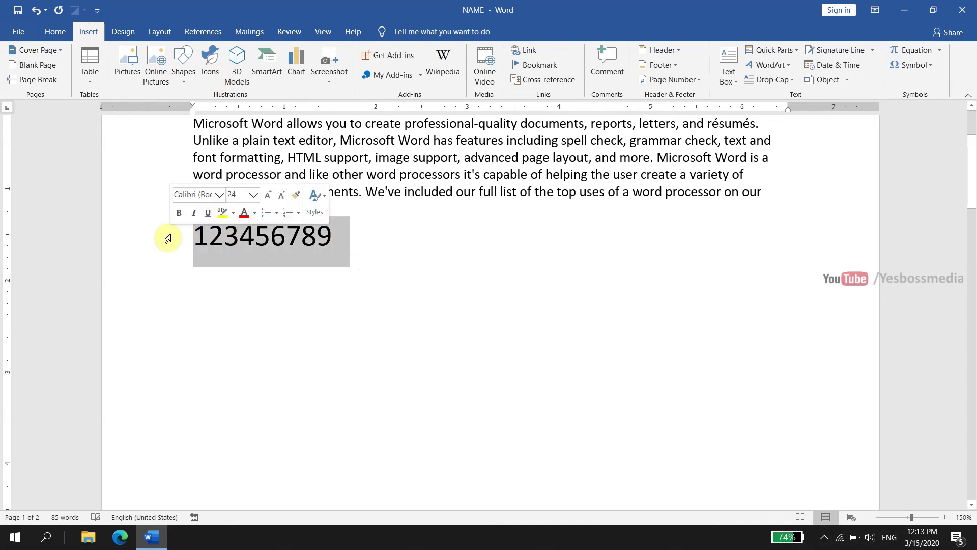
key(Delete)
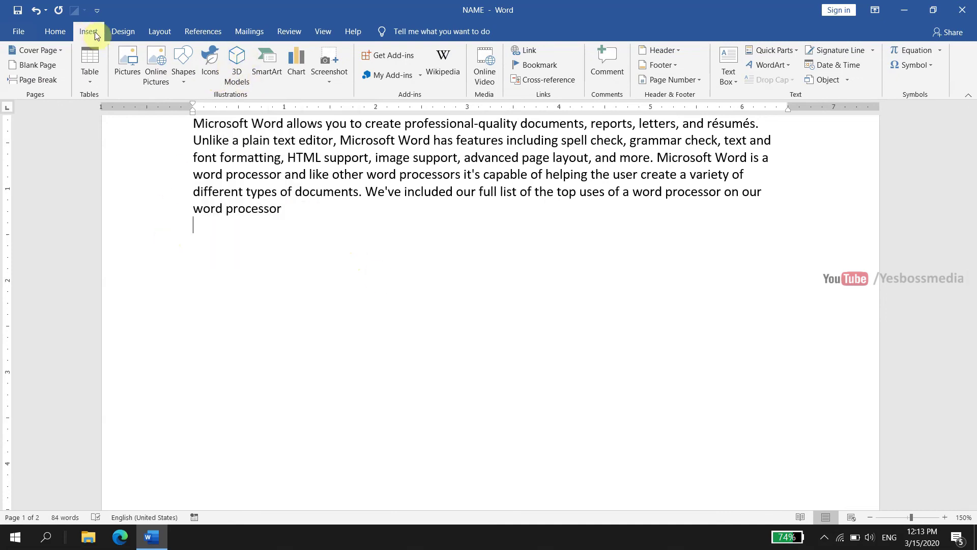
Step: Insert the Cube 3D model, move it down-right, and rotate it to show its faces
click(243, 71)
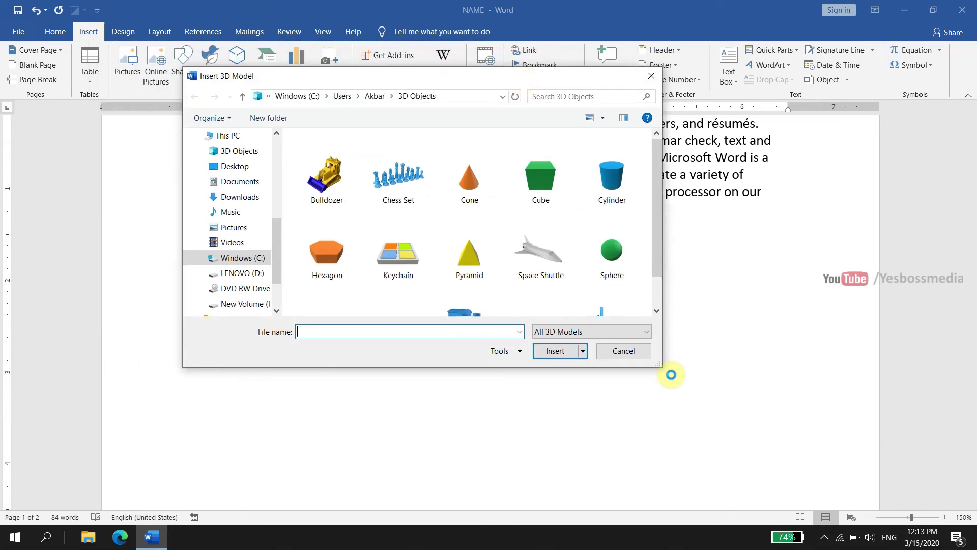
drag(656, 368, 755, 473)
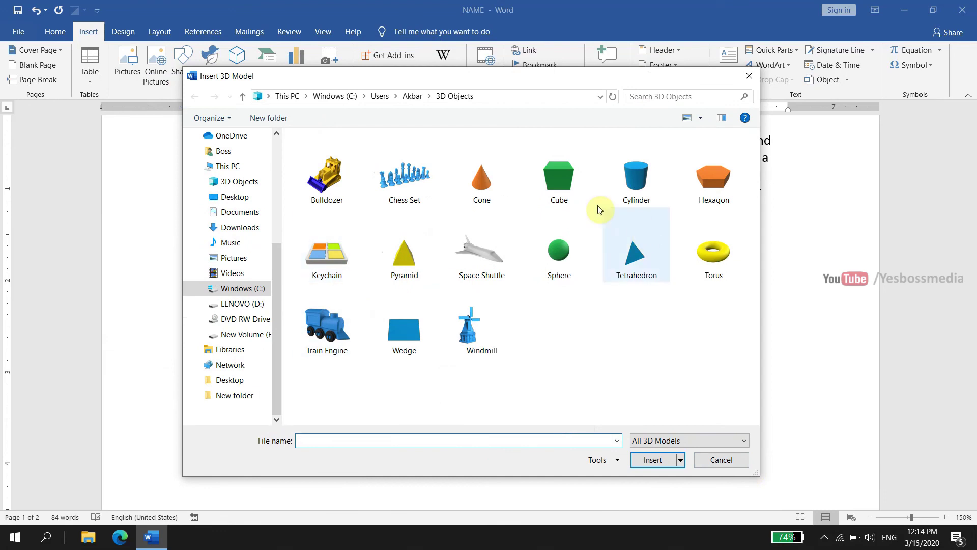
click(570, 182)
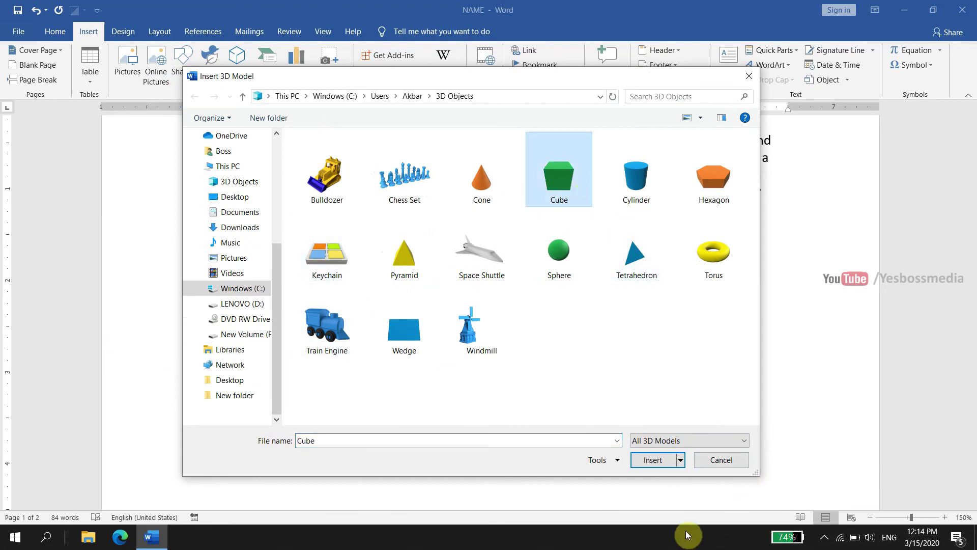
click(651, 458)
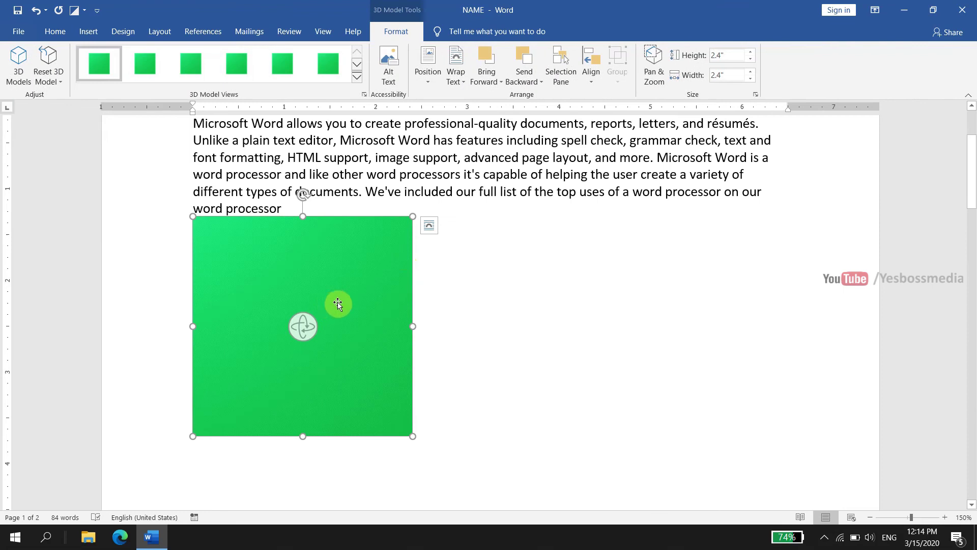
drag(338, 304, 529, 341)
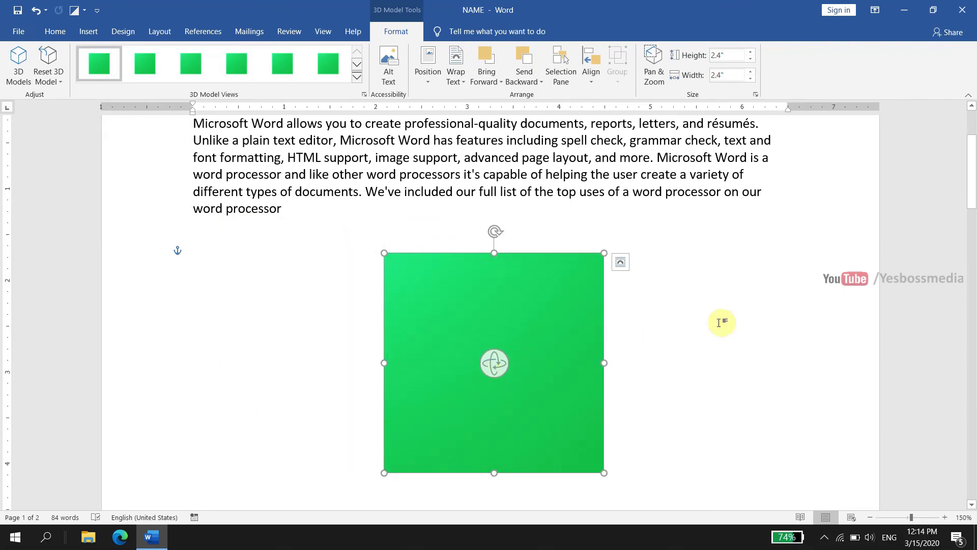
scroll(662, 326, down, 1)
drag(497, 320, 560, 364)
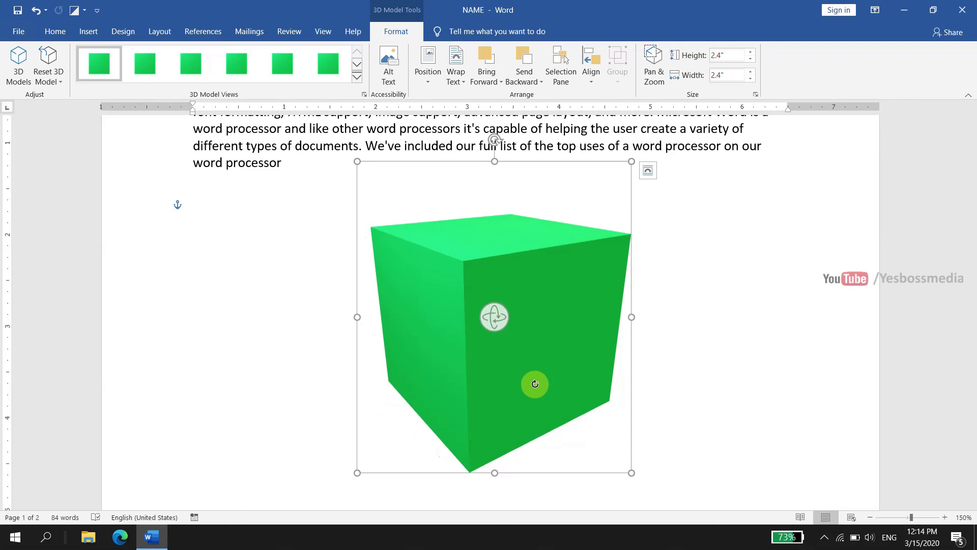
mouse_move(496, 323)
mouse_down()
mouse_move(517, 359)
mouse_move(468, 354)
mouse_move(538, 234)
mouse_move(569, 362)
mouse_move(508, 319)
mouse_move(515, 362)
mouse_move(534, 347)
mouse_move(582, 362)
mouse_up()
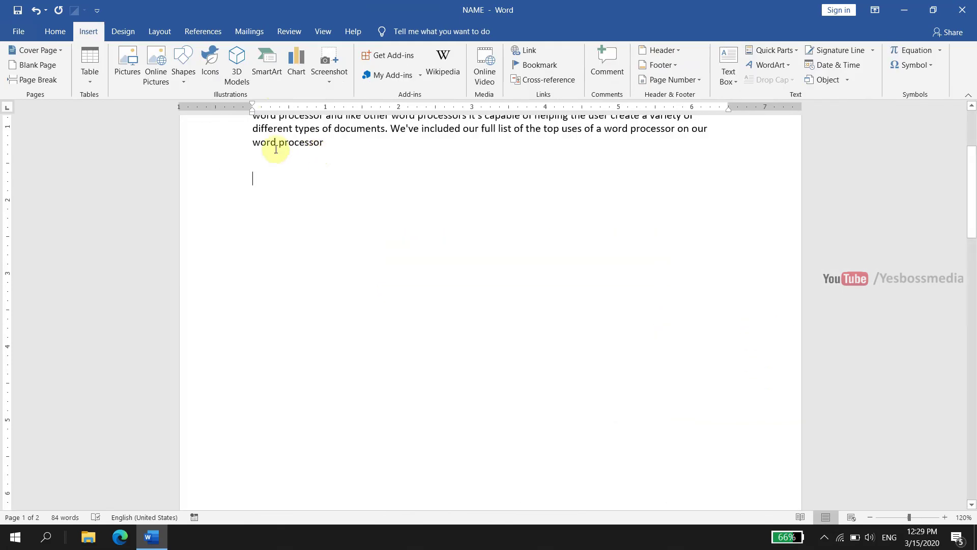
Step: Insert a Hierarchy > Organization Chart SmartArt graphic below the paragraph
click(271, 71)
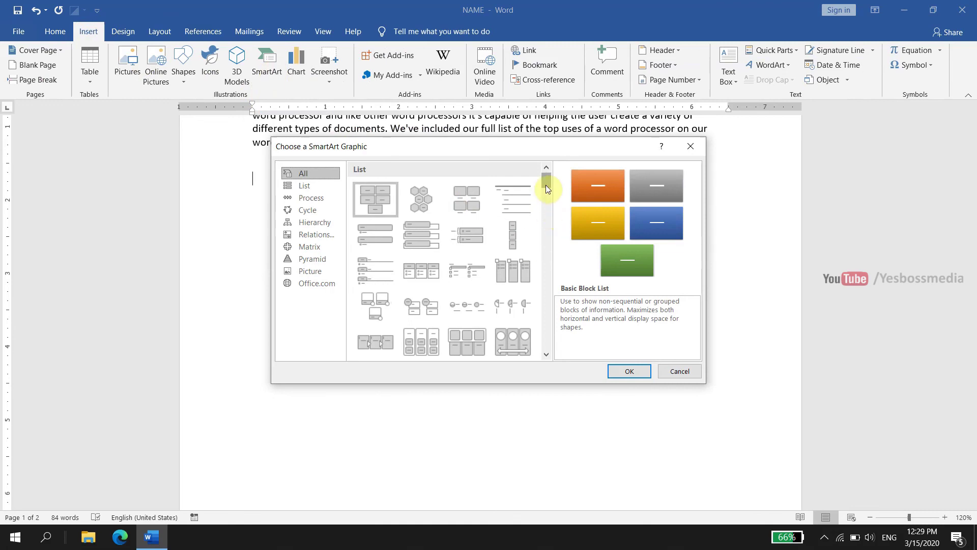
scroll(471, 254, down, 3)
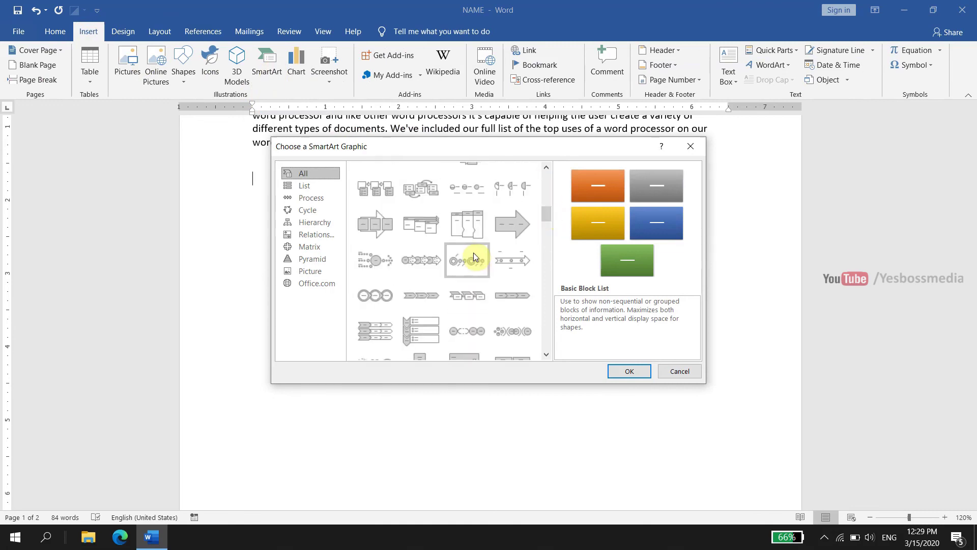
click(324, 224)
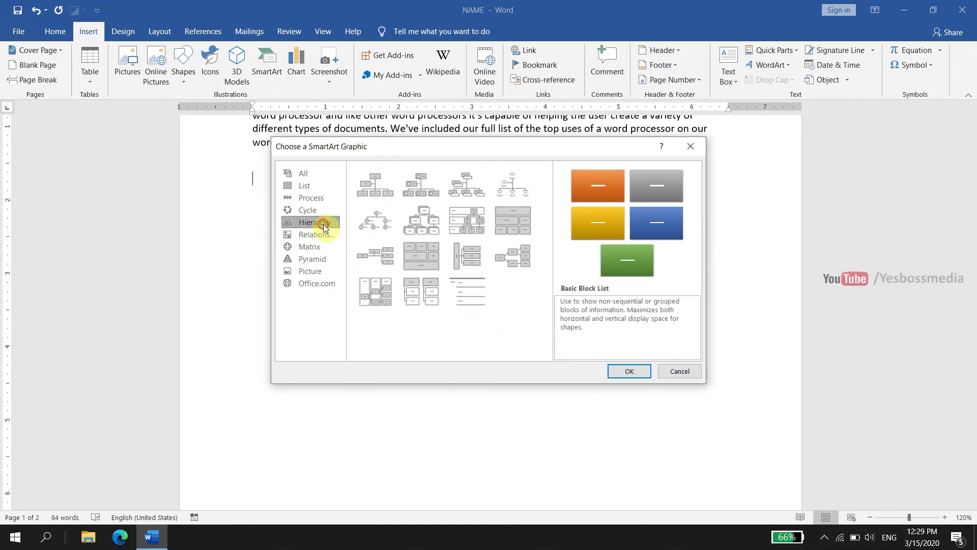
click(383, 197)
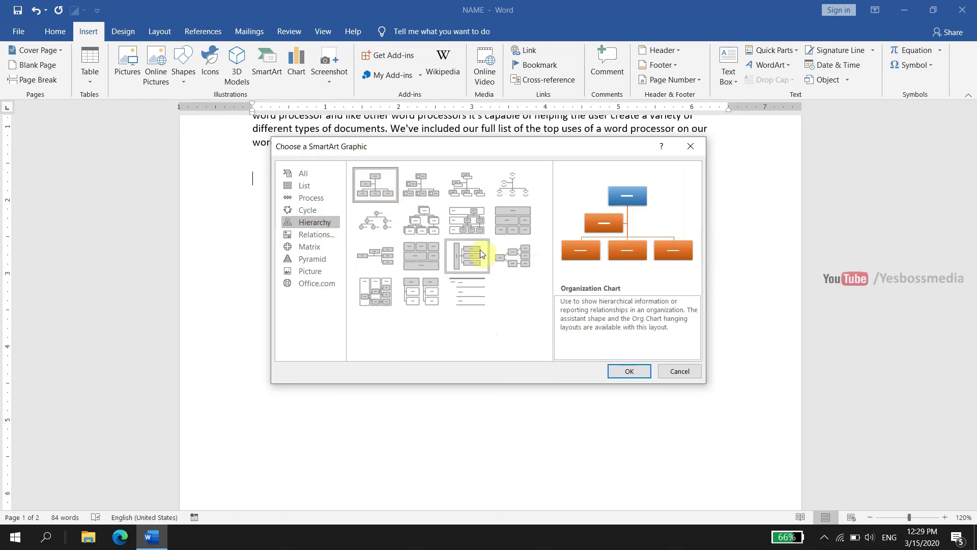
click(629, 371)
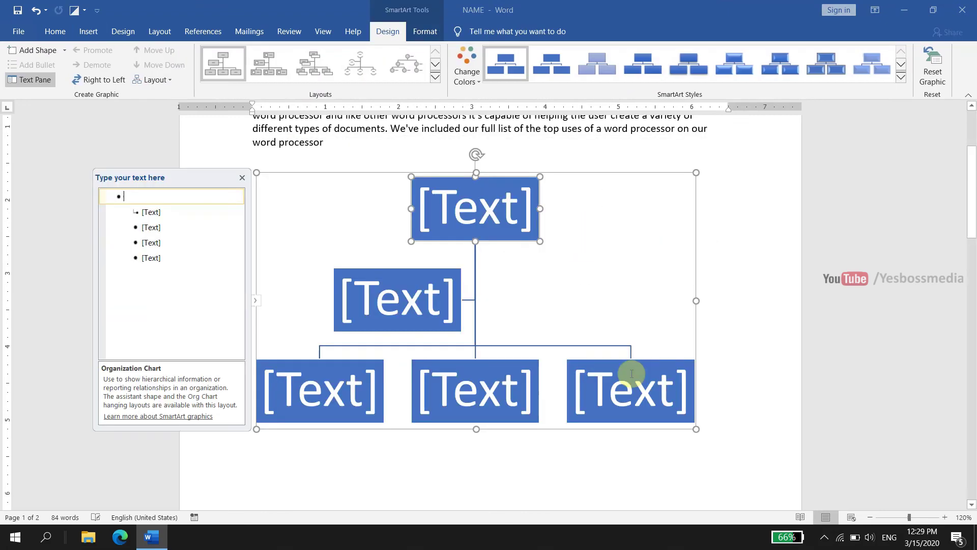
Step: Label the top org chart box Managing Director and its assistant box Secretary
click(504, 210)
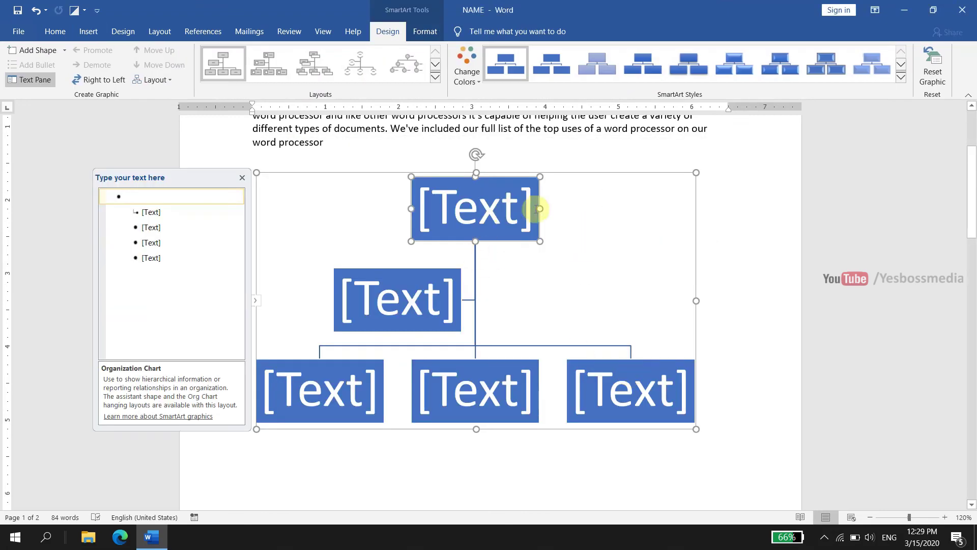
click(500, 211)
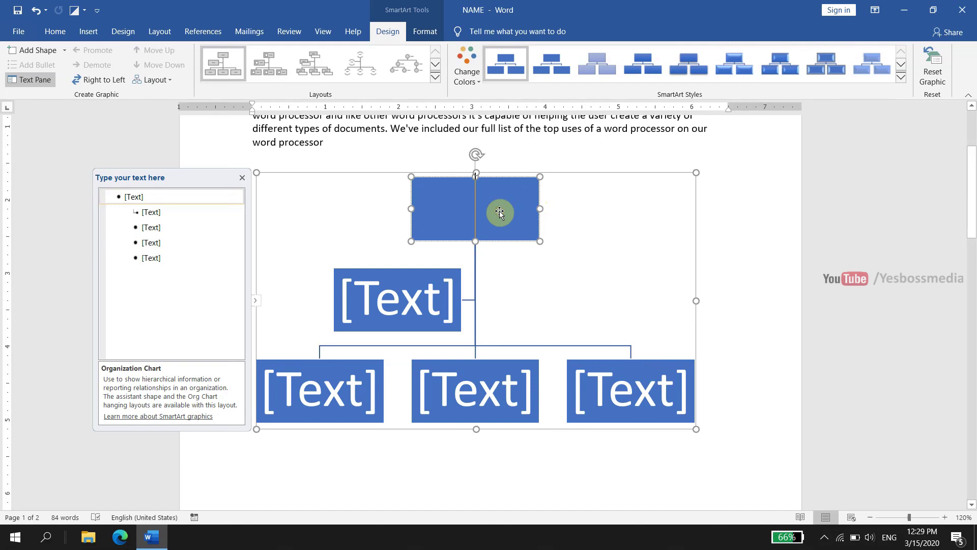
text(manging)
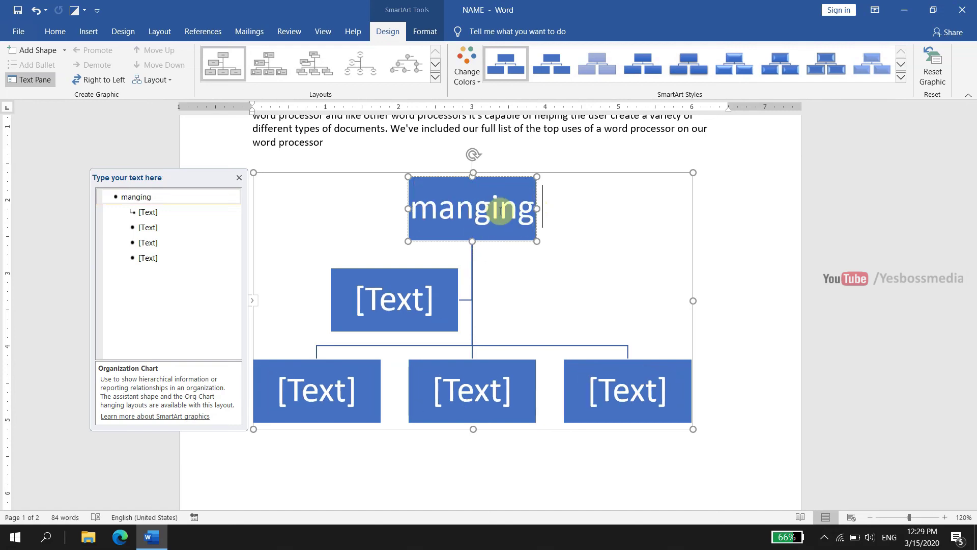
key(BackSpace)
key(BackSpace)
key(BackSpace)
key(BackSpace)
key(BackSpace)
key(BackSpace)
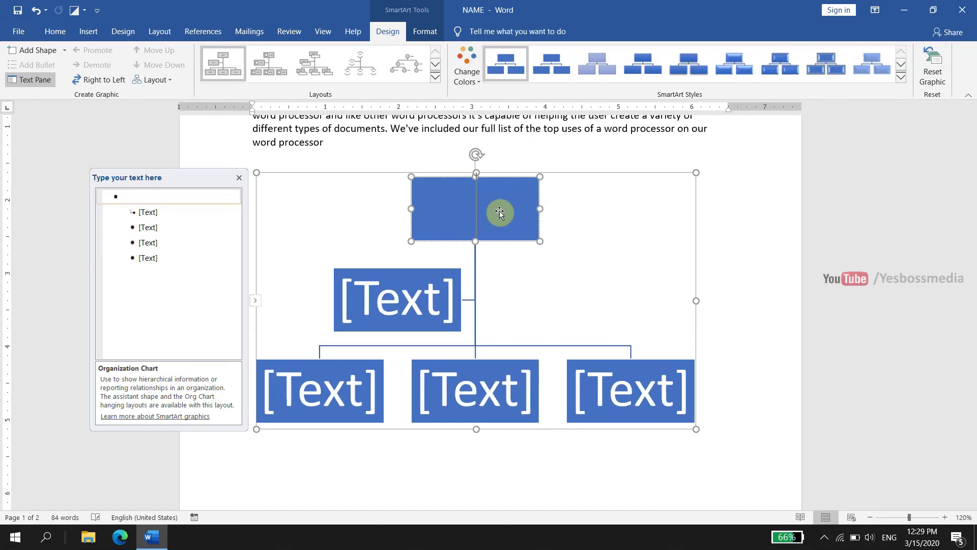
text(m)
key(BackSpace)
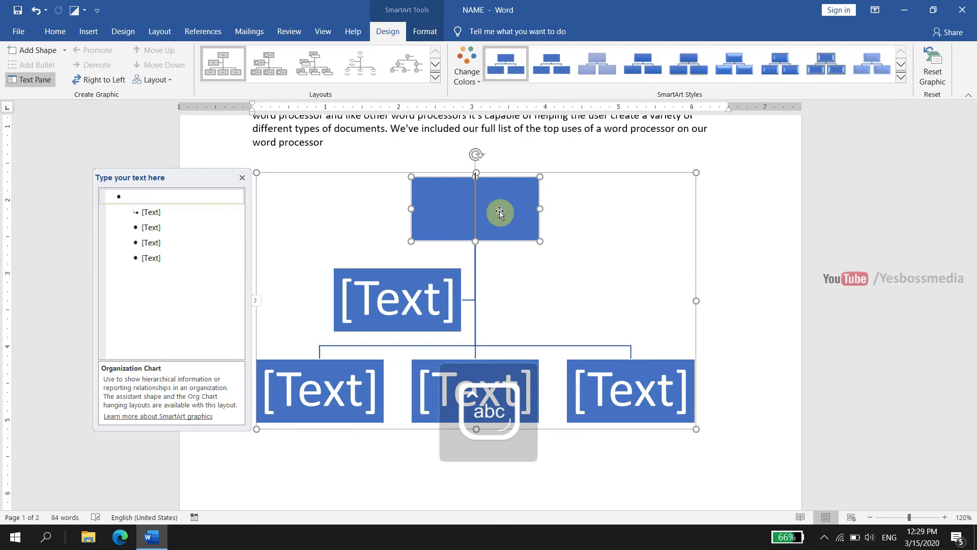
text(m)
key(BackSpace)
text(Managing)
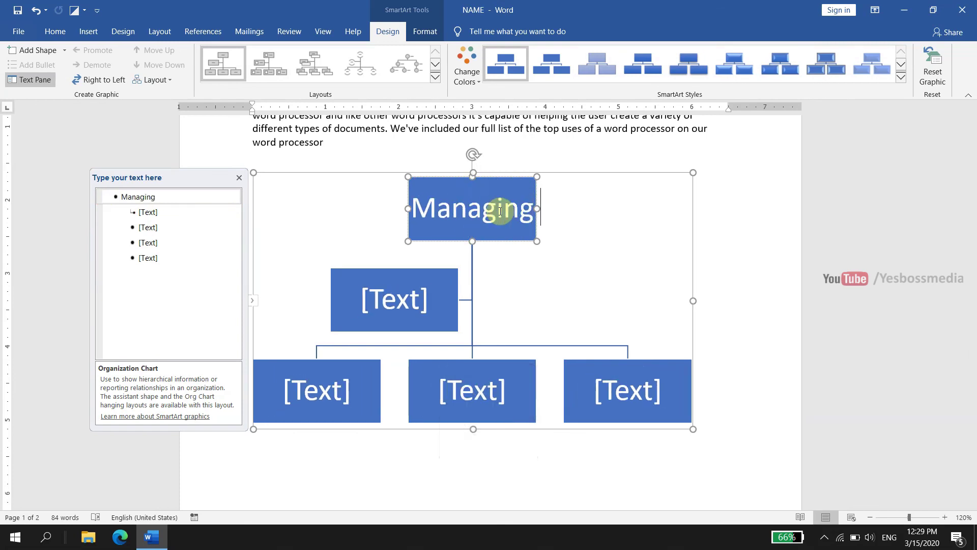
text( Direct)
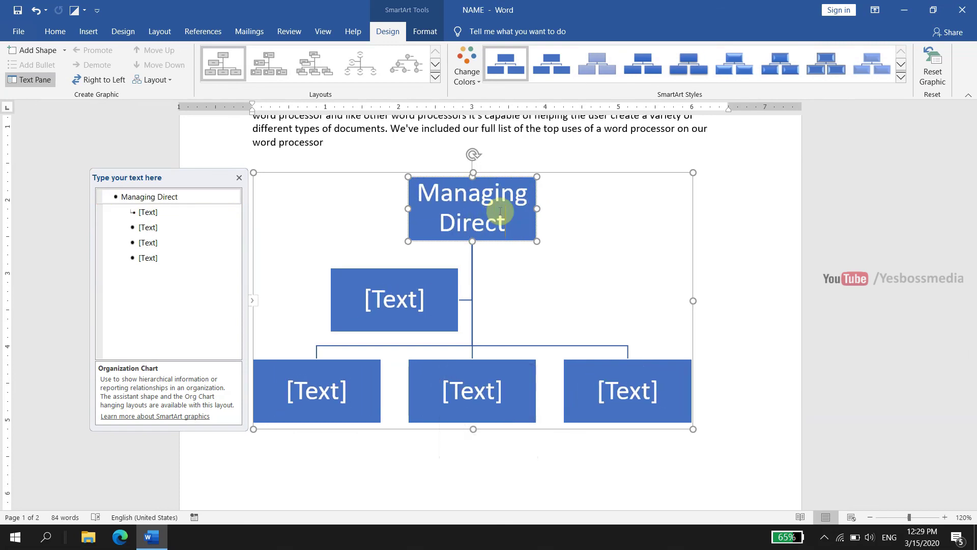
text(or)
click(404, 296)
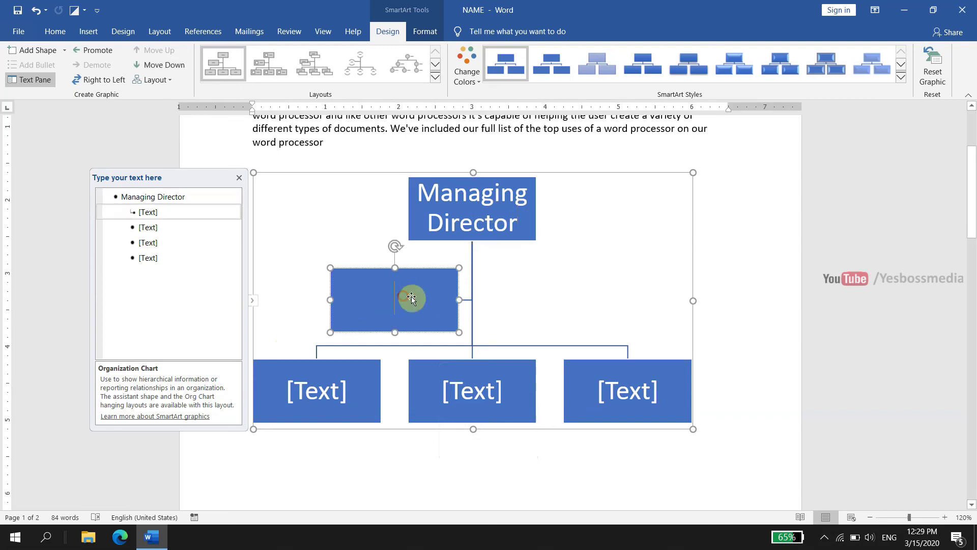
text(Secreta)
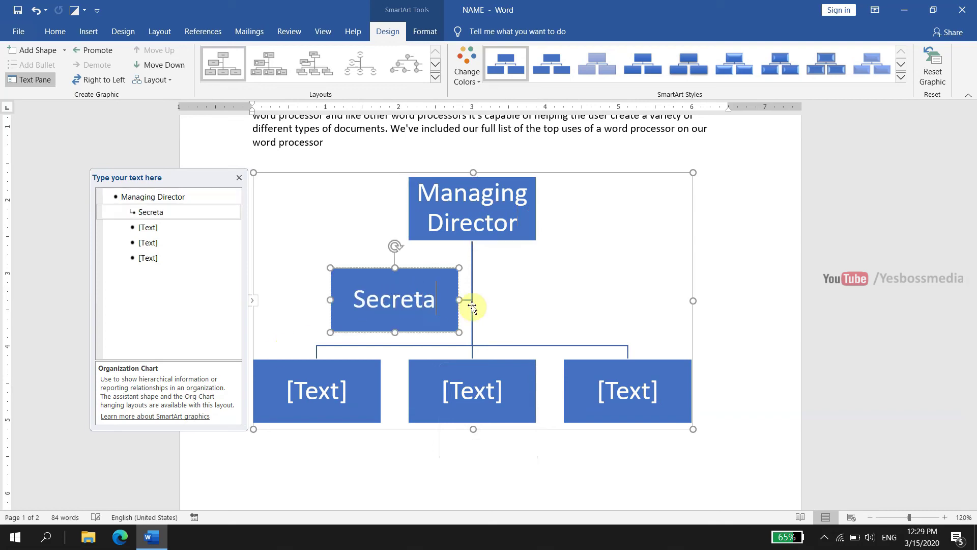
text(ry)
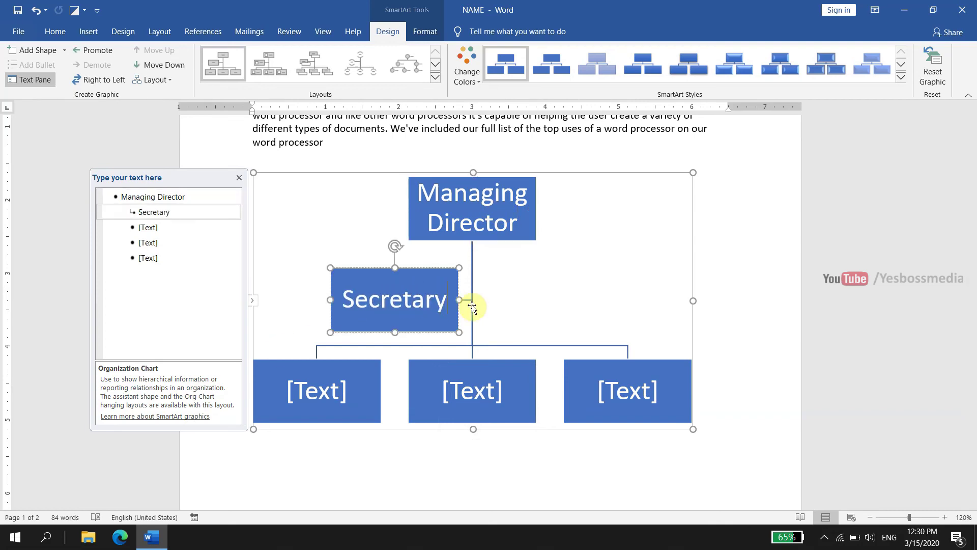
Step: Fill the bottom boxes with Finance Manager, Project Manager and Operations Manager, then deselect
click(318, 388)
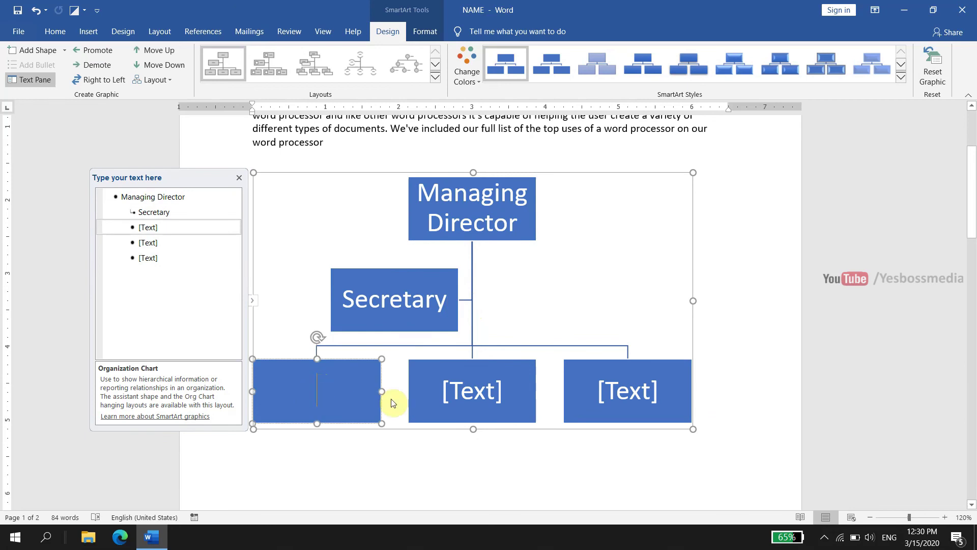
text(Finance)
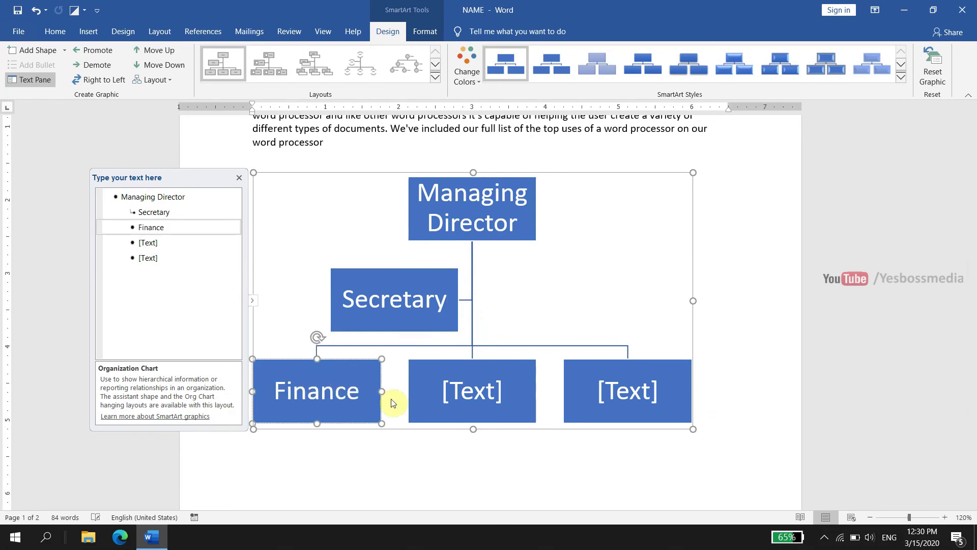
text( Manger)
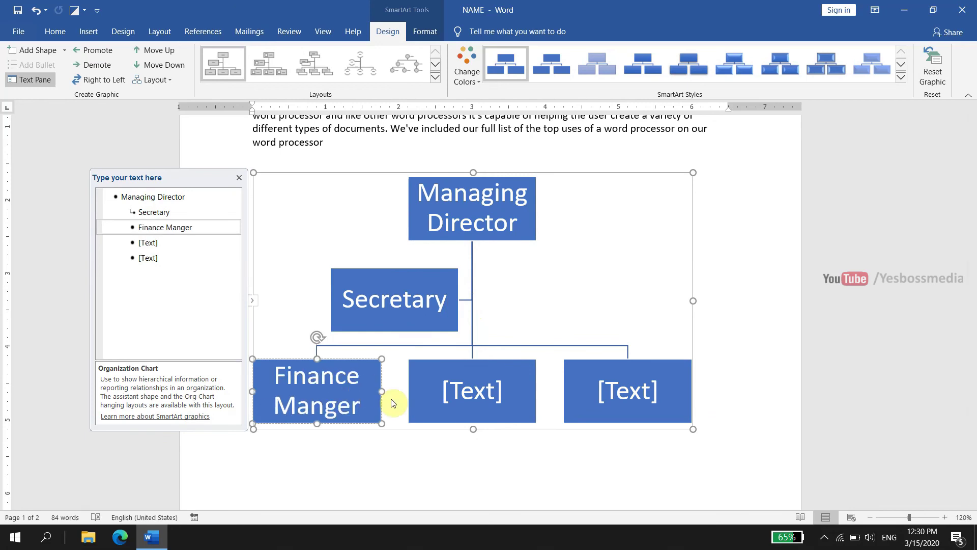
triple_click(331, 408)
click(324, 409)
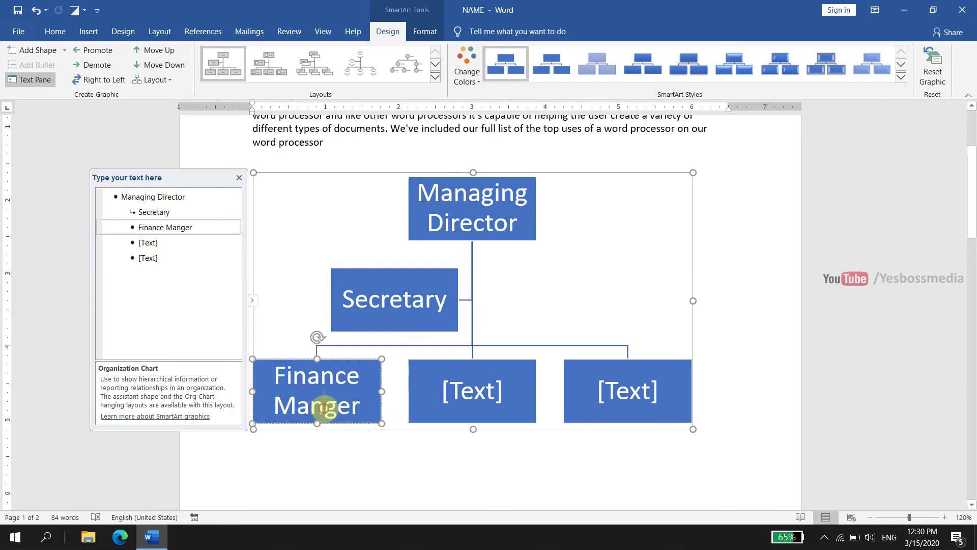
text(a)
click(483, 396)
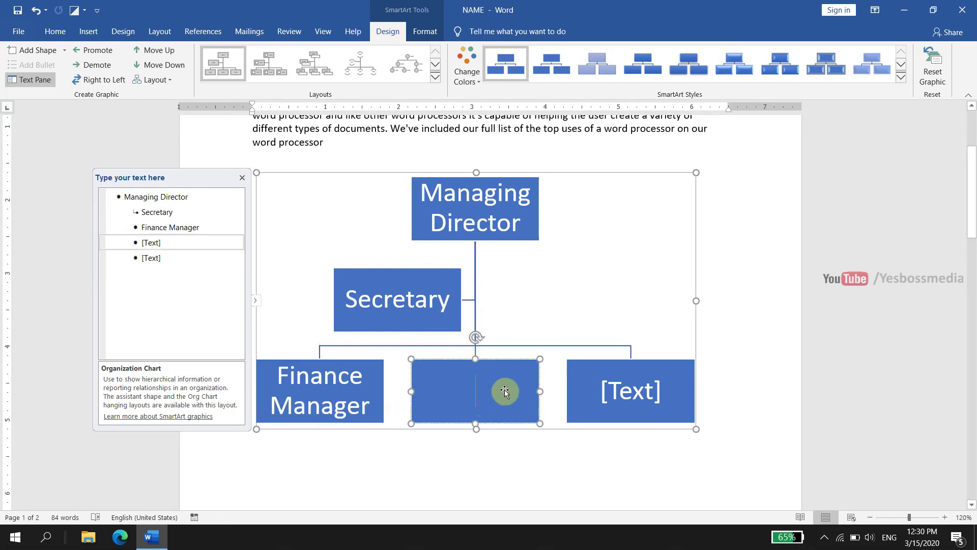
text(Proj)
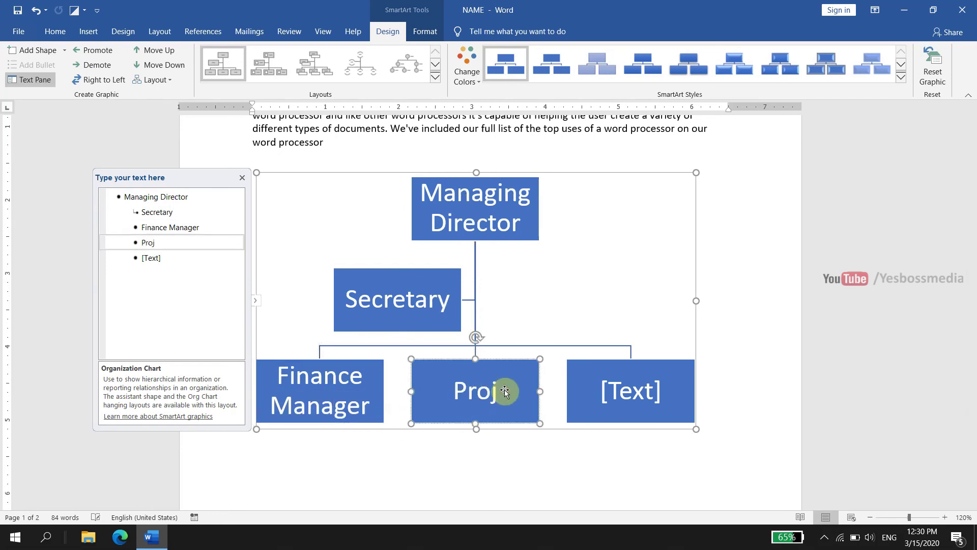
text(ect Manag)
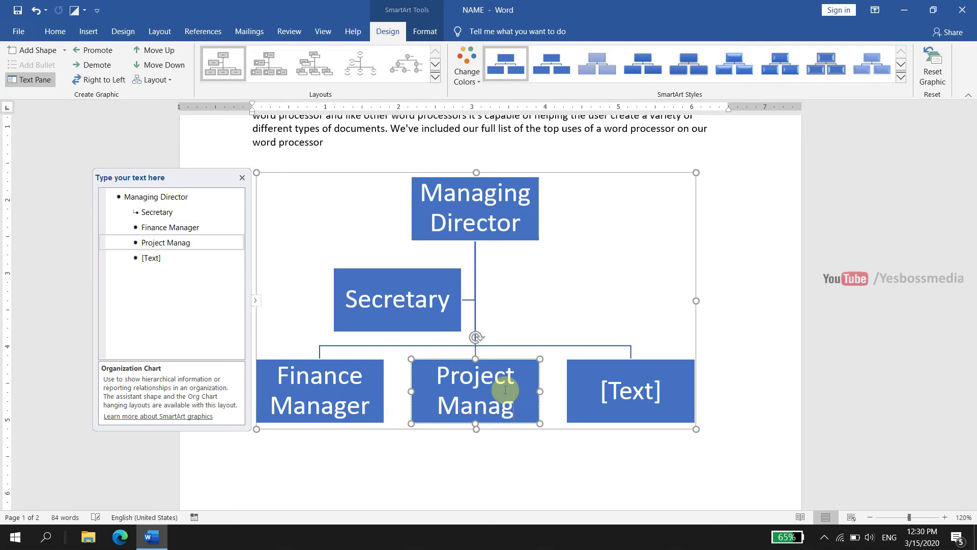
text(er)
click(648, 403)
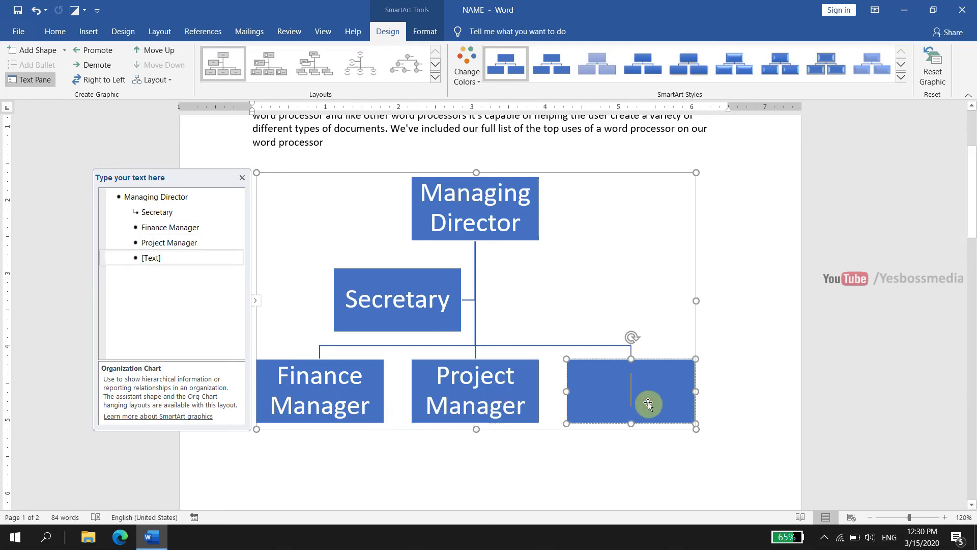
text(Oper)
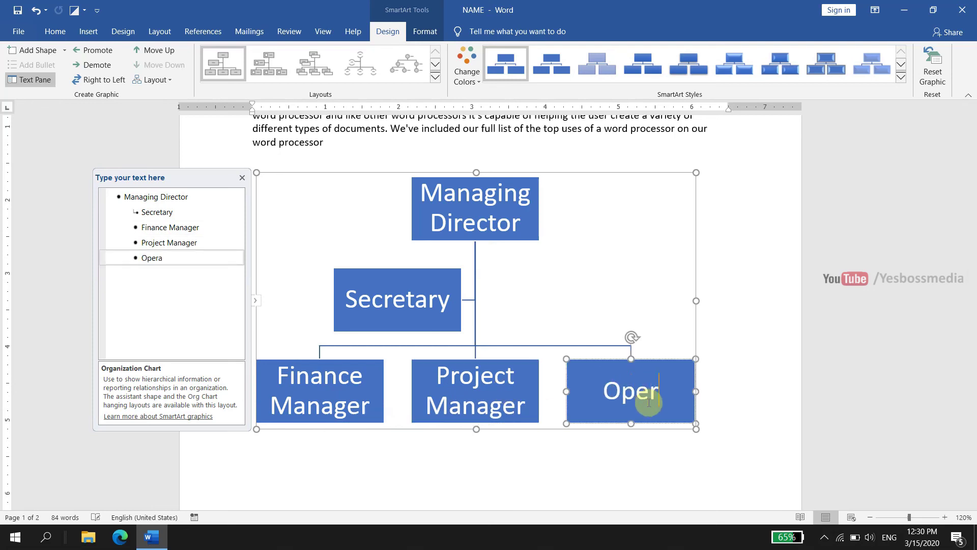
text(ations Ma)
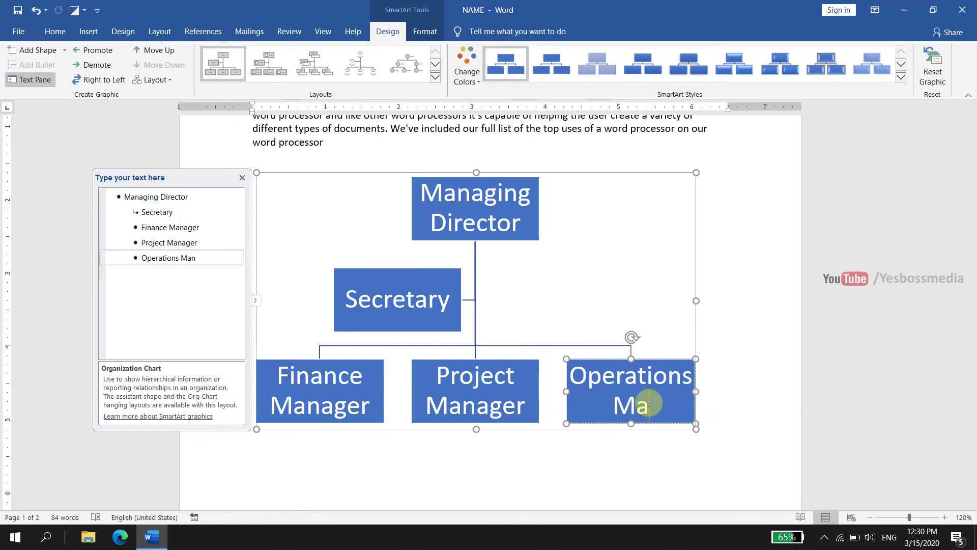
text(nager)
click(763, 307)
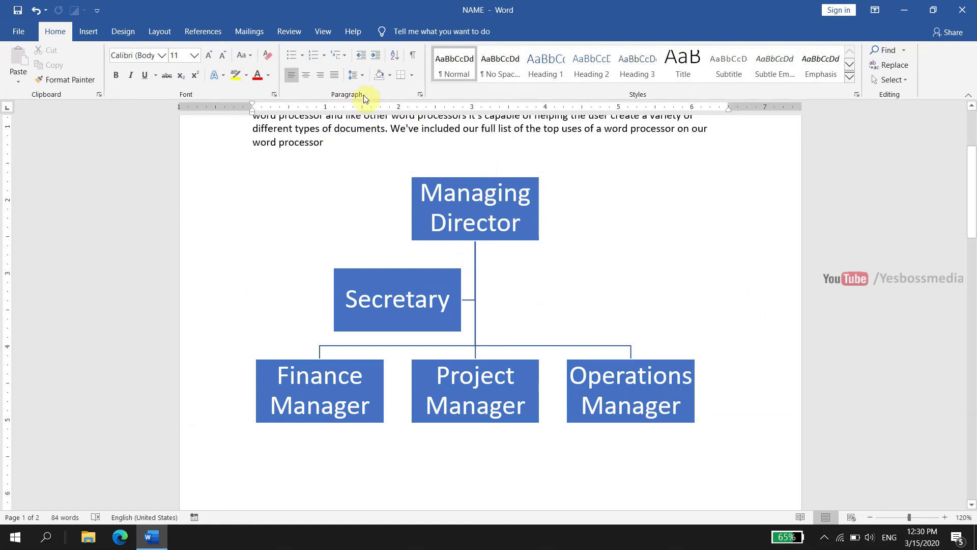
Step: Apply a Colorful colour scheme from Change Colors to the org chart, then deselect it
click(89, 31)
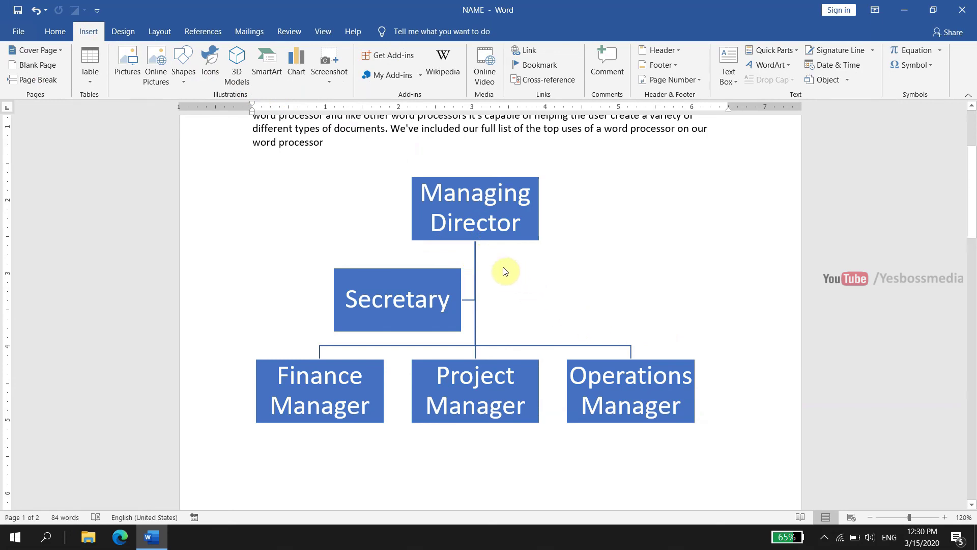
click(667, 307)
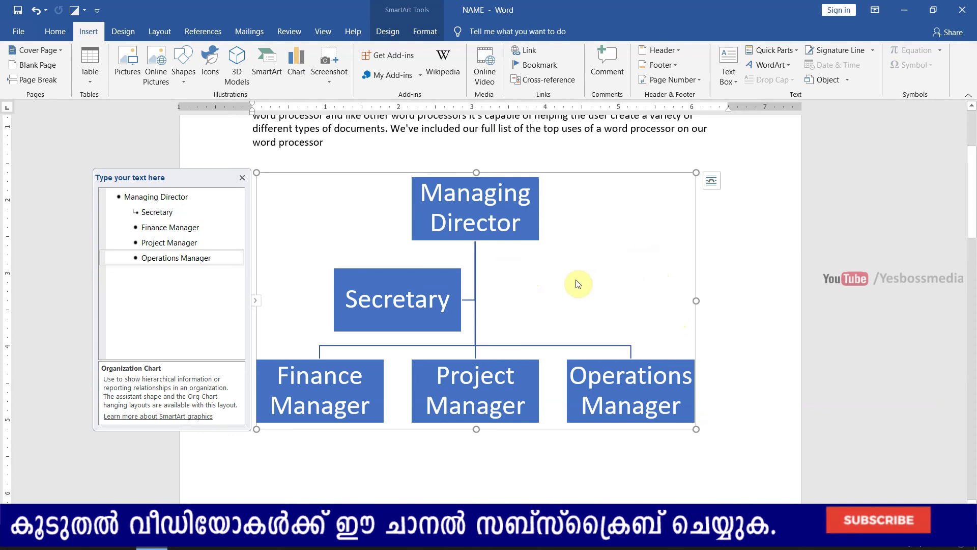
scroll(437, 65, down, 9)
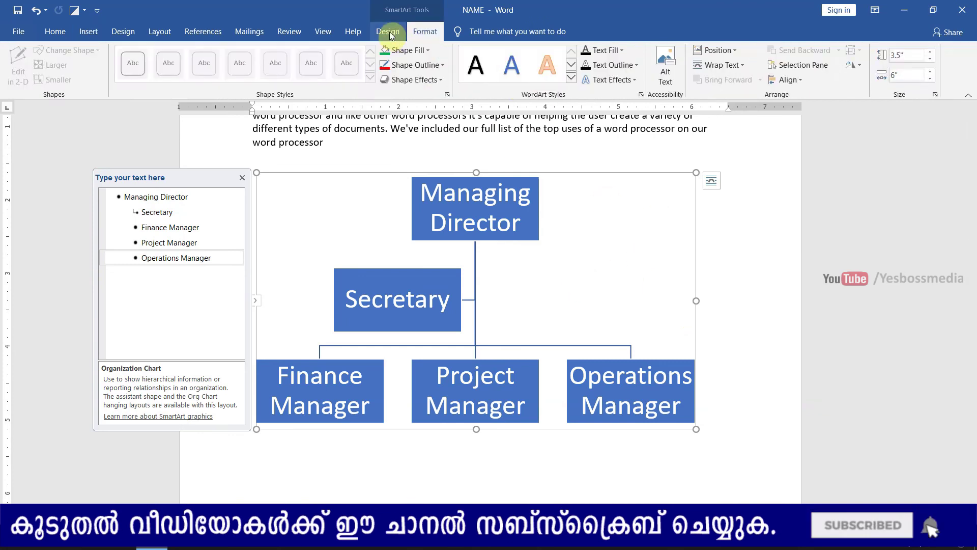
scroll(432, 65, up, 1)
click(471, 79)
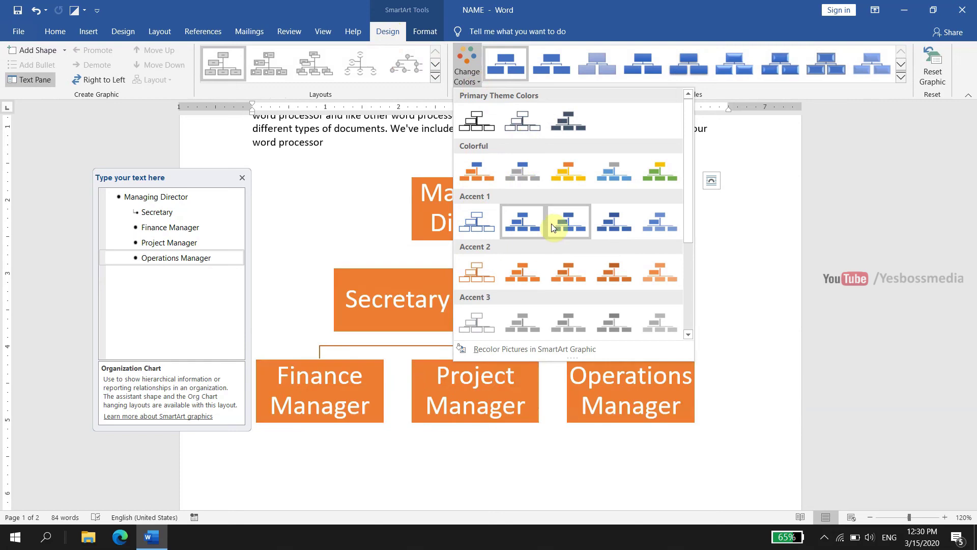
click(561, 170)
click(744, 267)
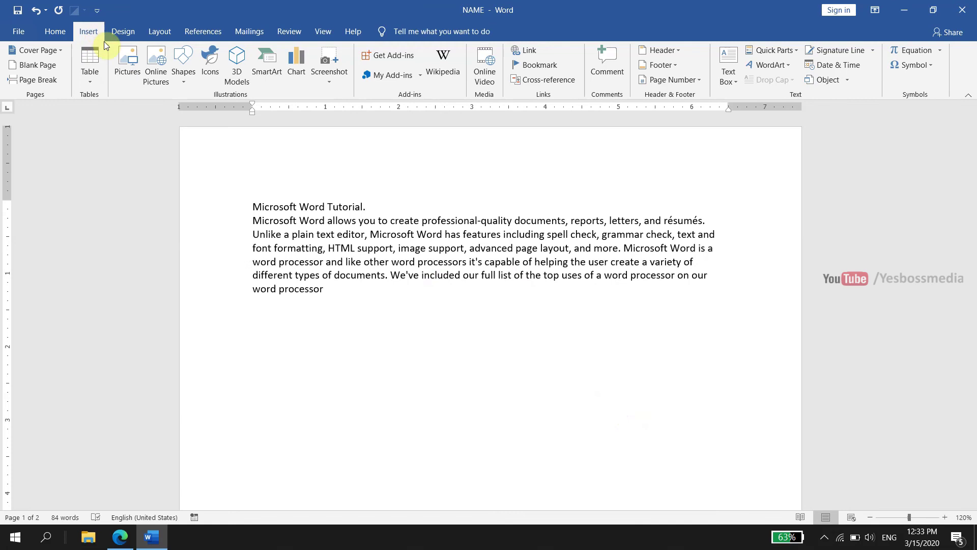
Step: Insert a Clustered Column chart below the paragraph after previewing the Pie, Map and Stock types
scroll(464, 146, down, 1)
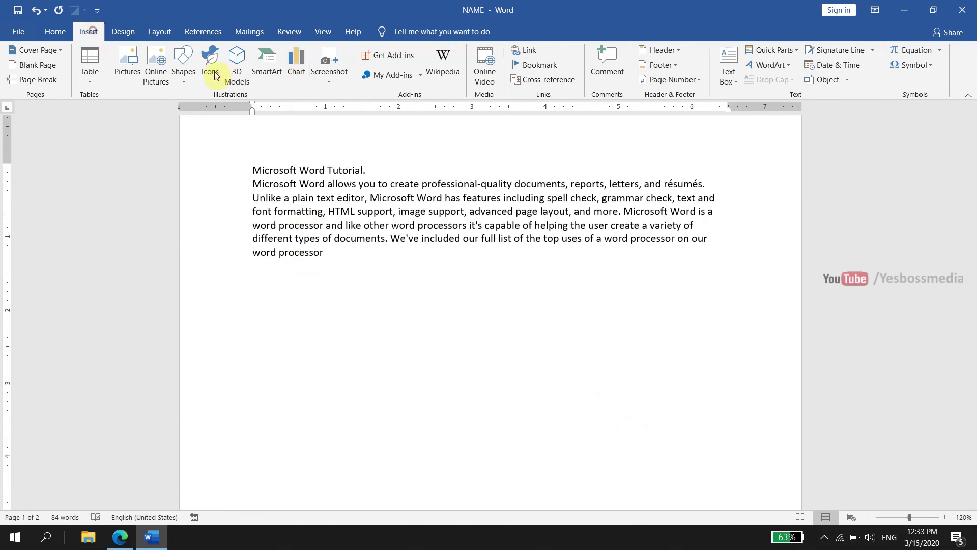
click(297, 71)
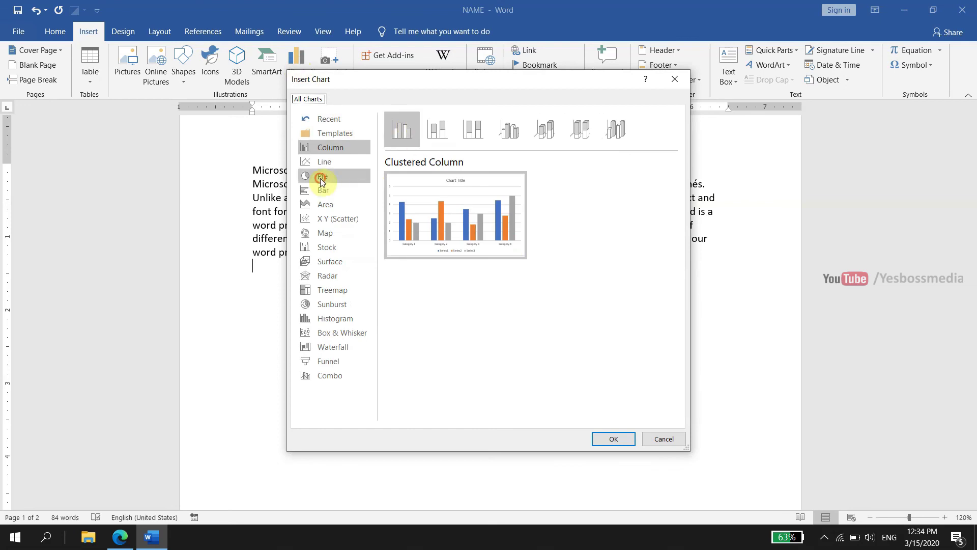
click(320, 179)
click(321, 230)
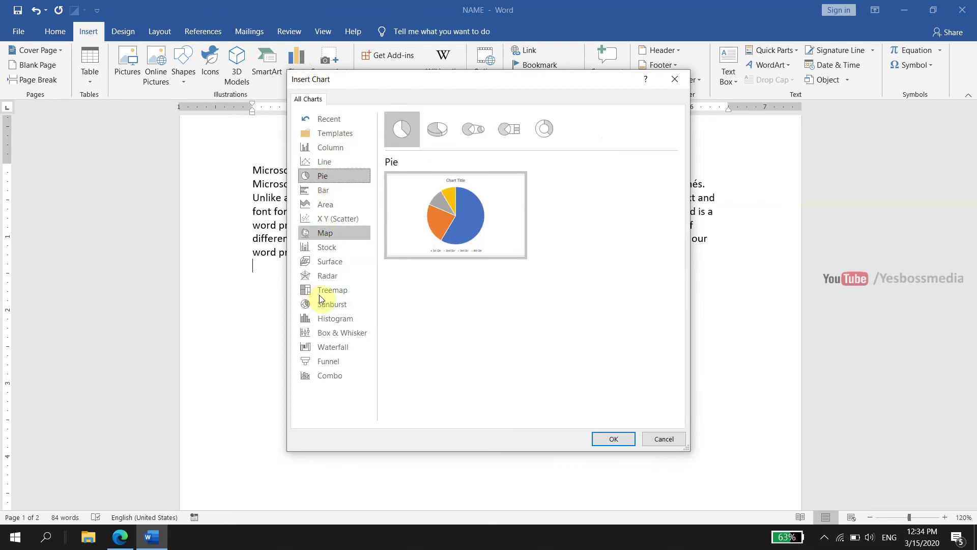
click(336, 248)
click(338, 149)
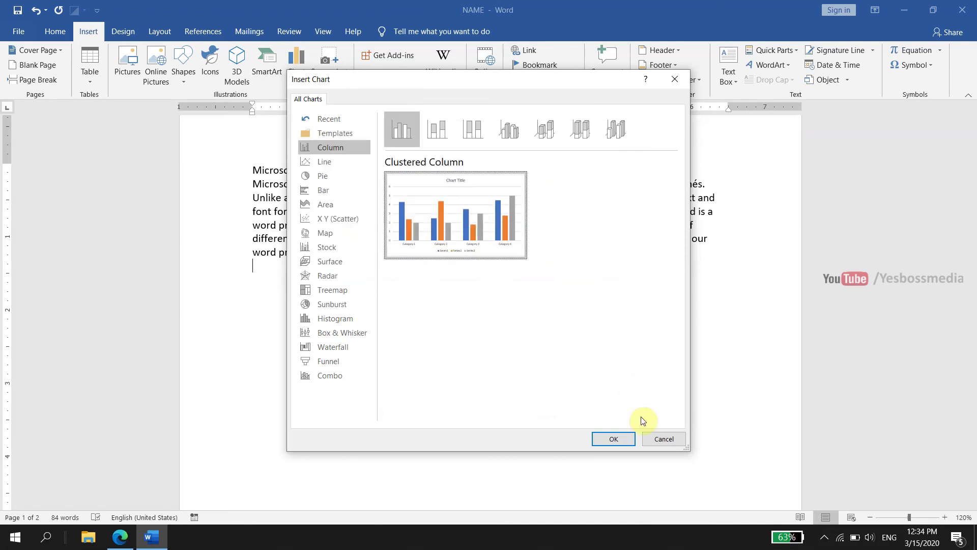
click(614, 440)
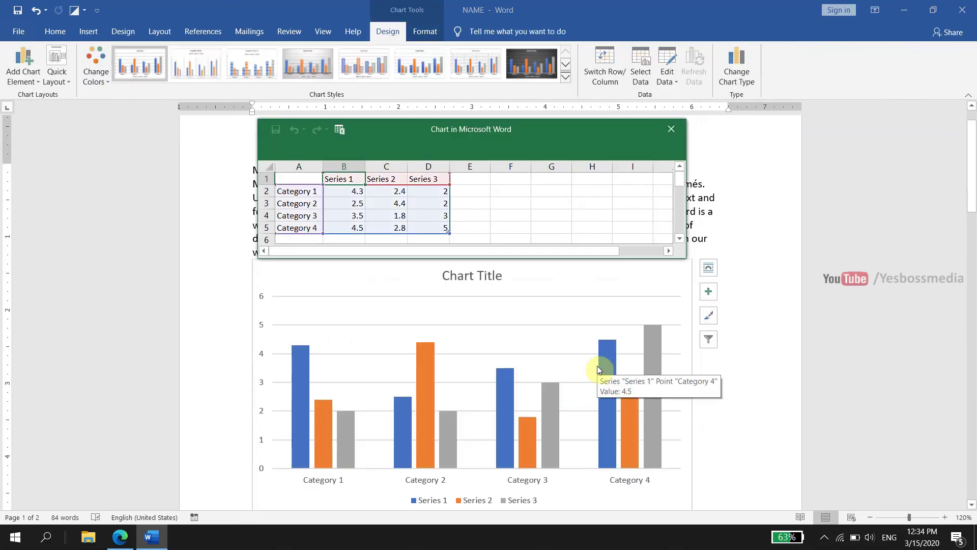
Step: Replace the Chart Title placeholder with SALES CHART and shift the data window slightly left
scroll(733, 338, up, 1)
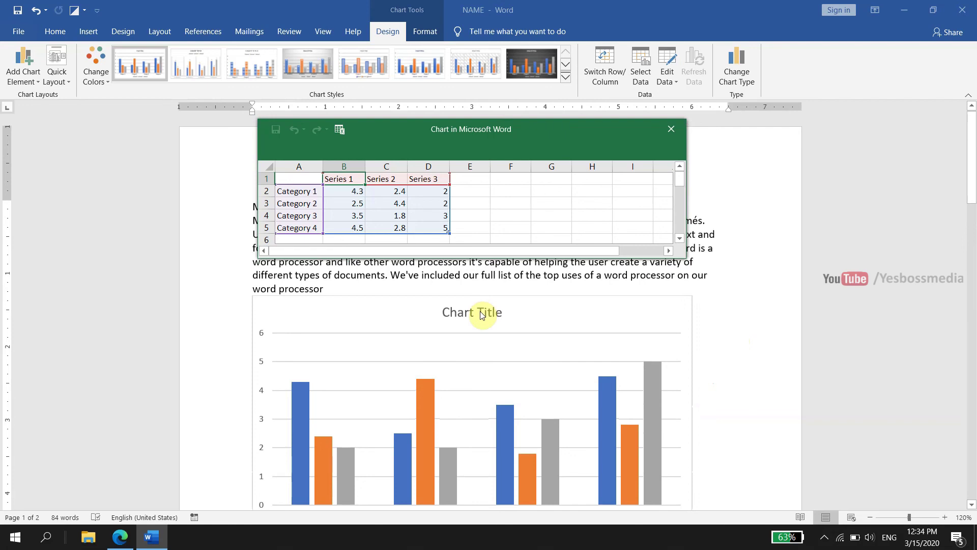
click(482, 314)
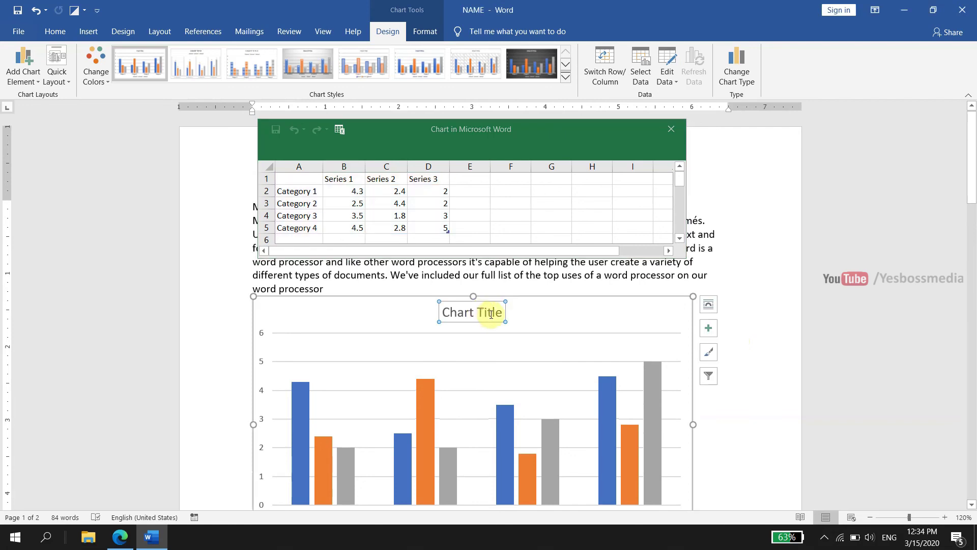
double_click(491, 313)
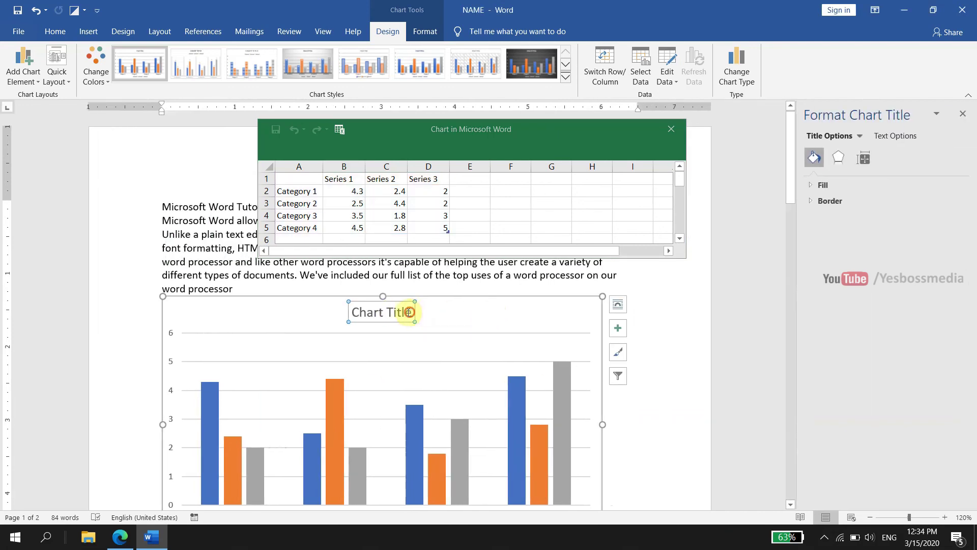
drag(409, 312, 339, 308)
key(Caps_Lock)
text(SAL)
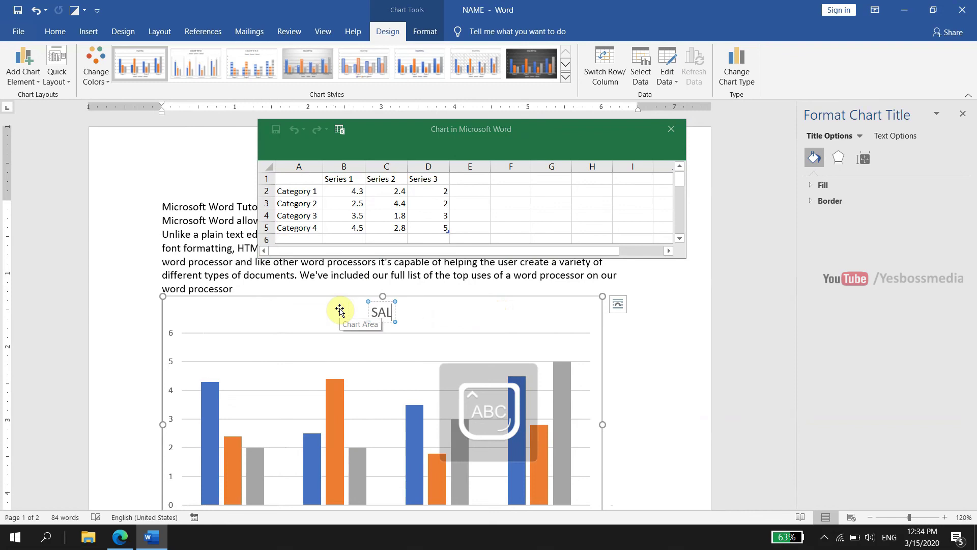
text(ES CHART)
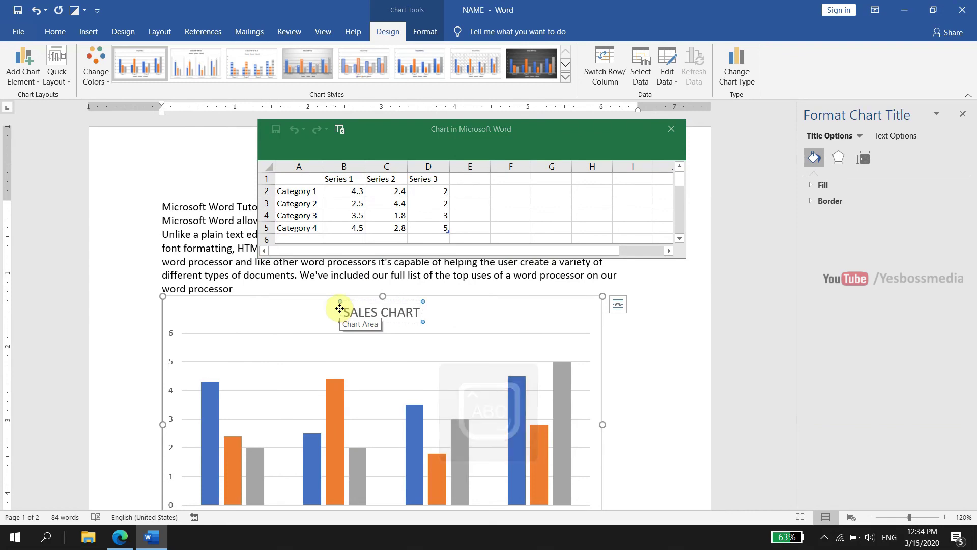
click(471, 152)
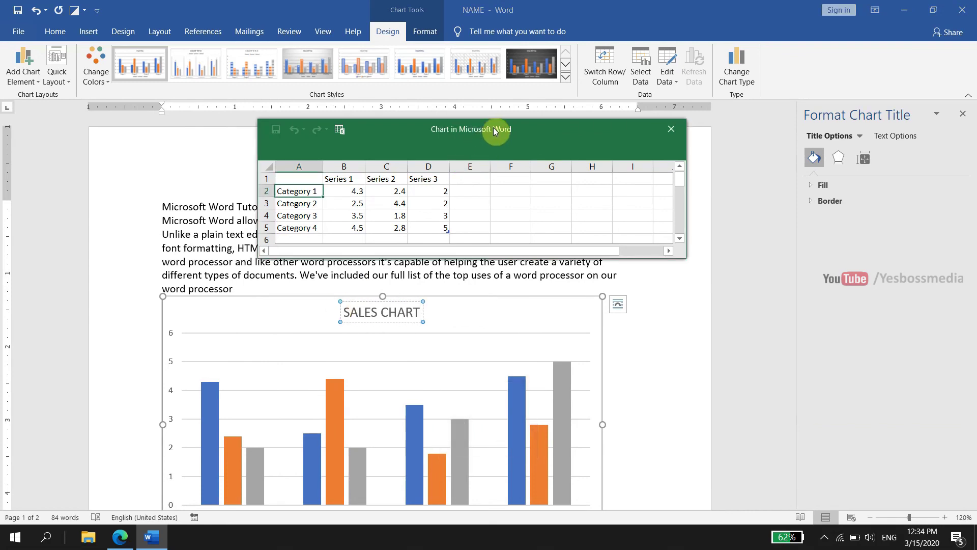
mouse_move(493, 130)
mouse_down()
mouse_move(548, 130)
mouse_move(467, 139)
mouse_move(475, 132)
mouse_up()
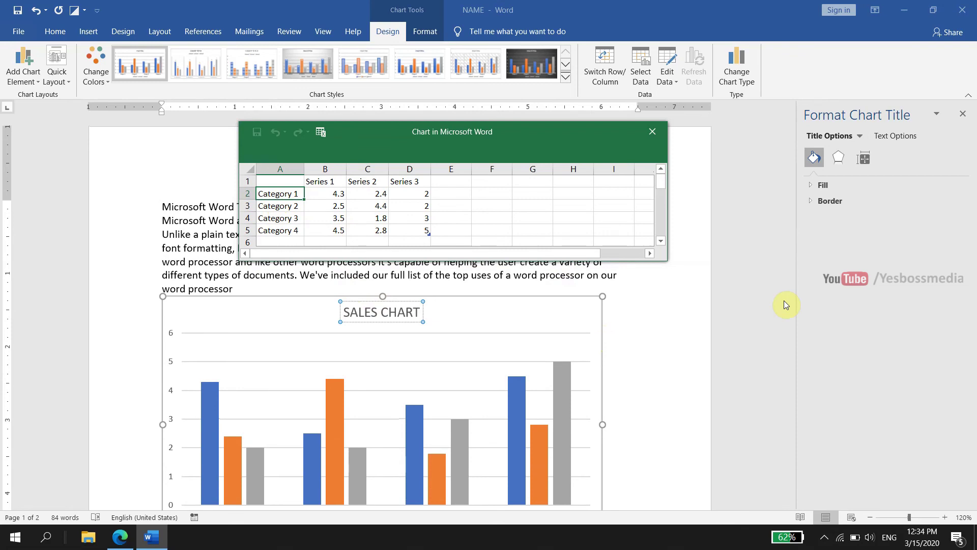
scroll(690, 421, down, 3)
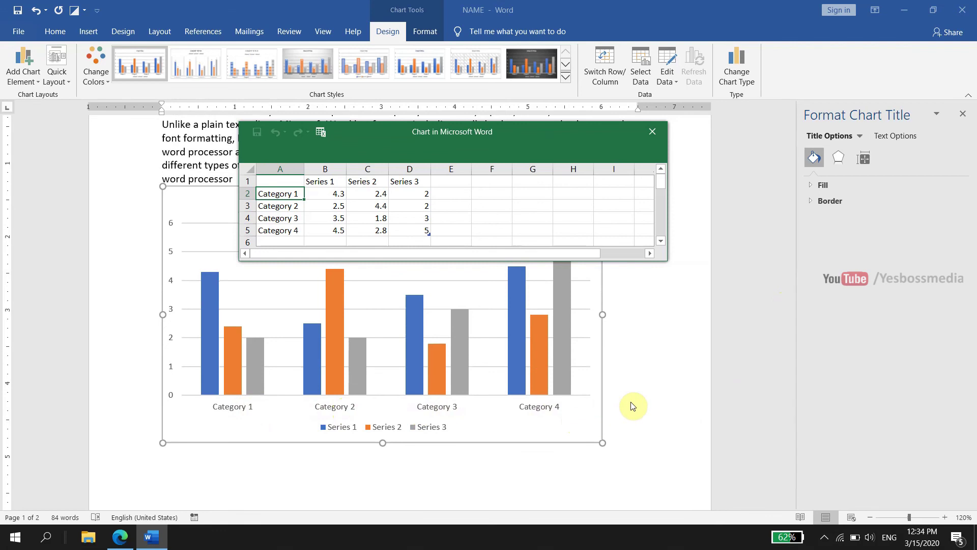
scroll(633, 405, up, 1)
text(2016)
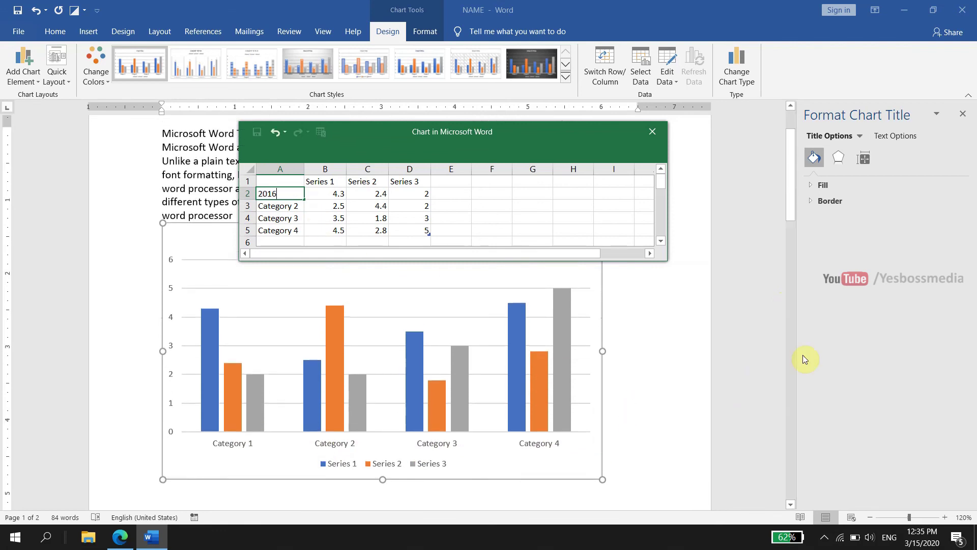
Step: Set the four category labels to 2016, 2017, 2018 and 2019
key(Return)
text(201)
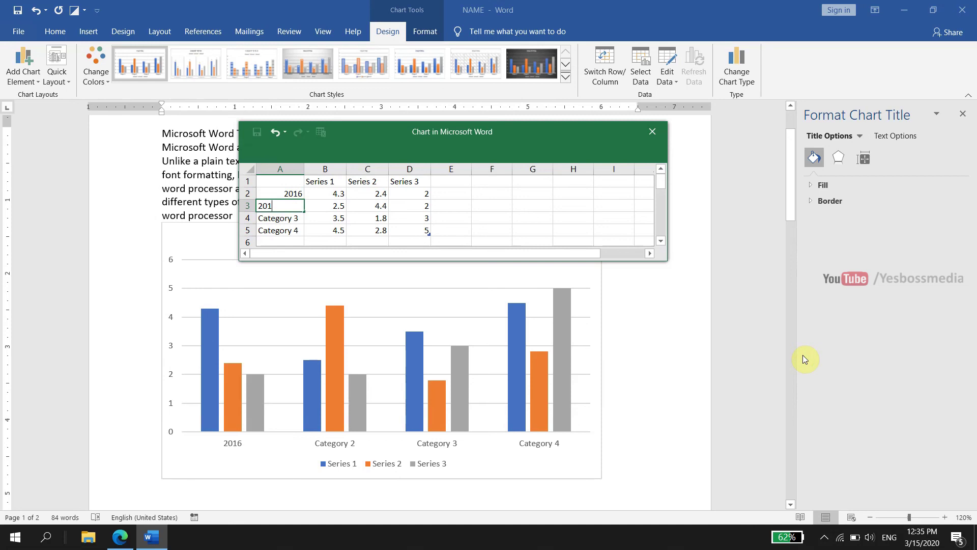
text(7)
key(Return)
text(2018)
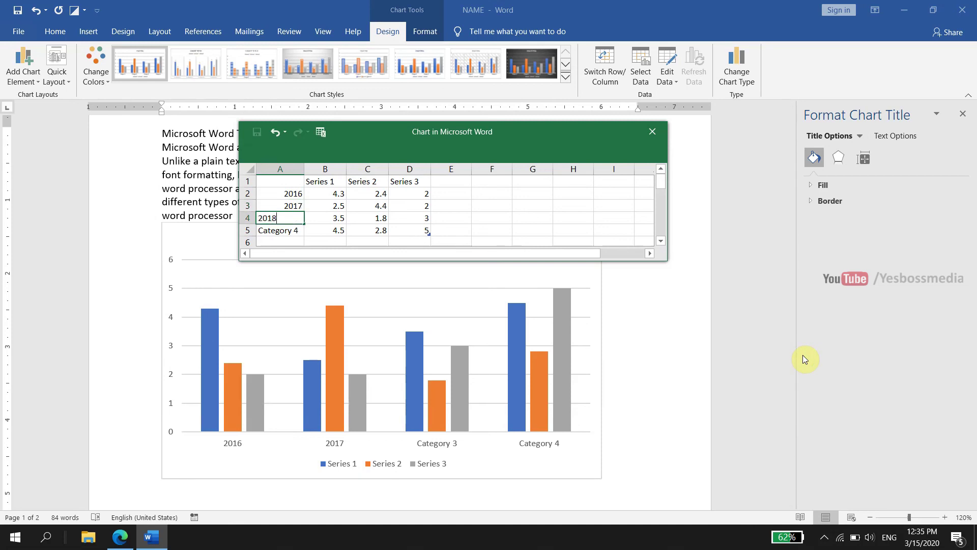
key(Return)
text(2019)
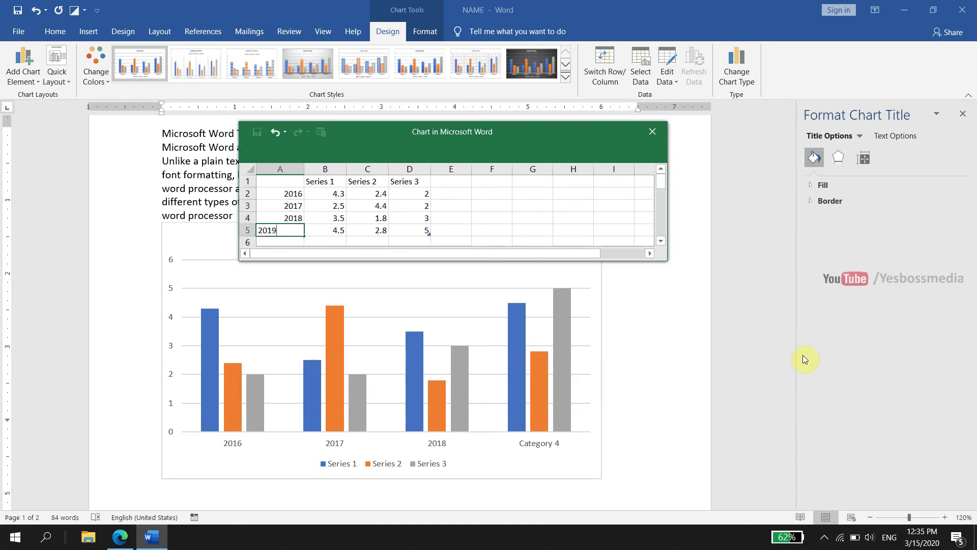
key(Return)
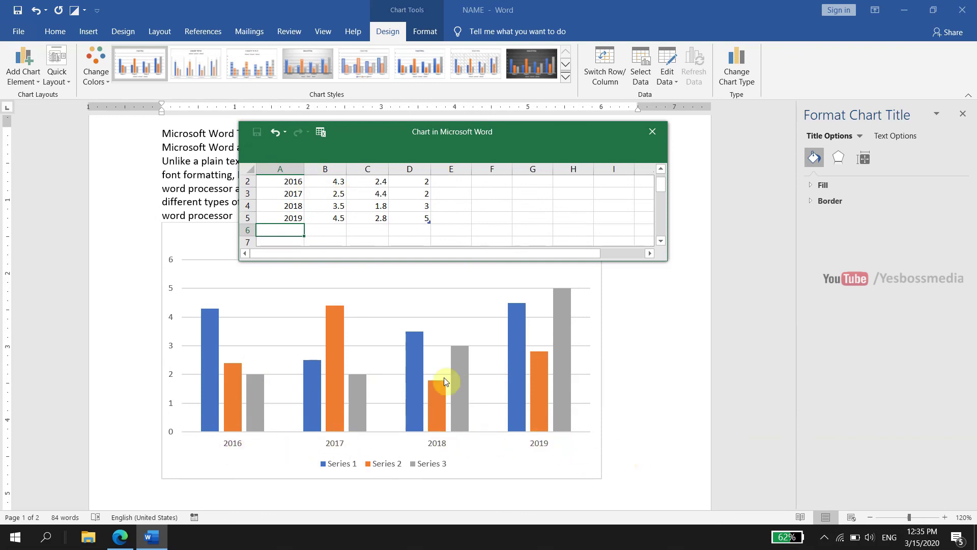
Step: Rename series B1 to Target and C1 to Achieved, then select column D
scroll(480, 216, up, 1)
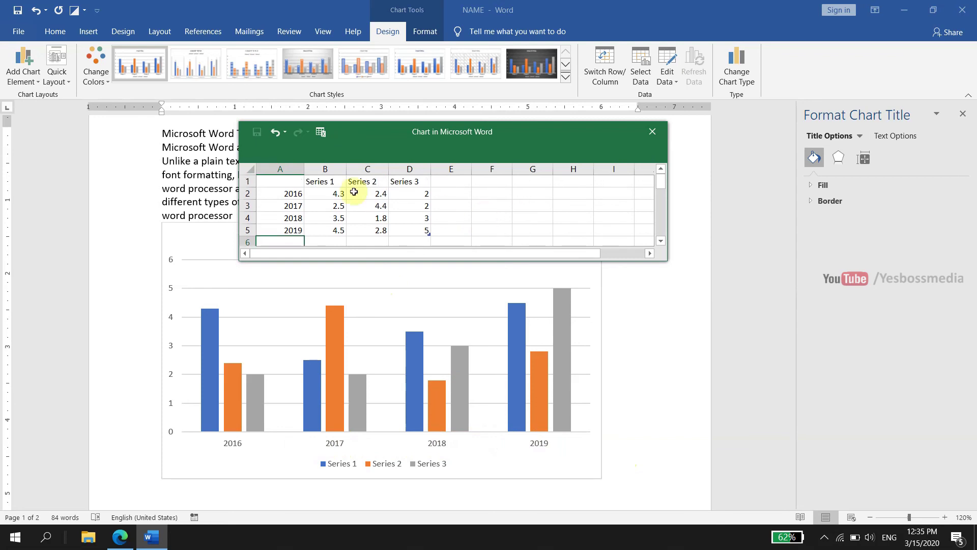
click(336, 181)
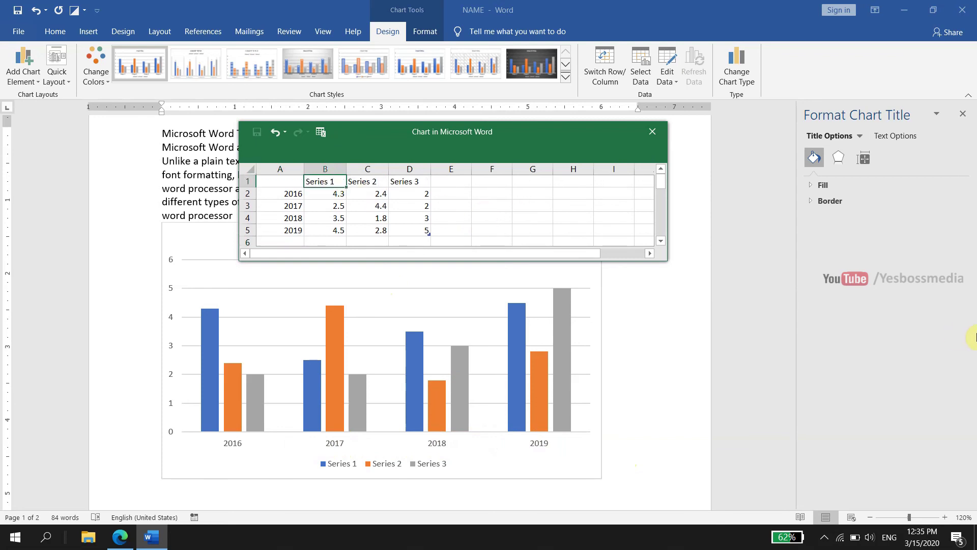
text(tA)
key(Caps_Lock)
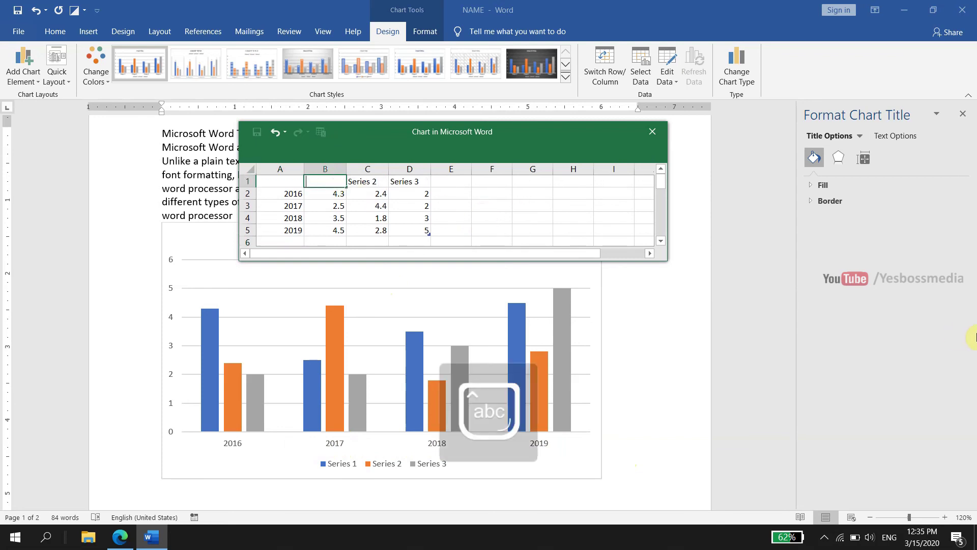
key(Caps_Lock)
key(Caps_Lock)
click(364, 183)
text(Achieved)
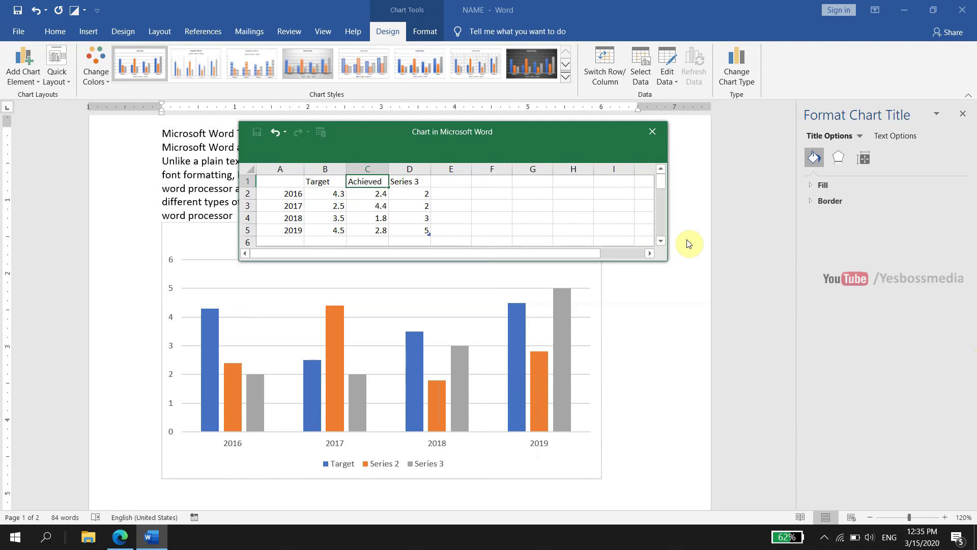
click(484, 196)
click(413, 170)
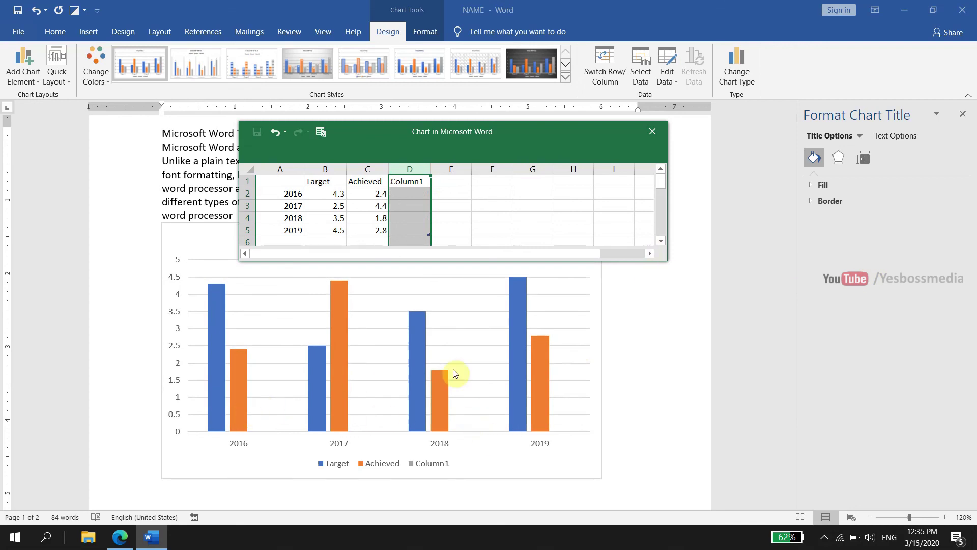
Step: Delete the empty Column1 series (column D) from the data sheet and move the window aside
drag(512, 134, 718, 129)
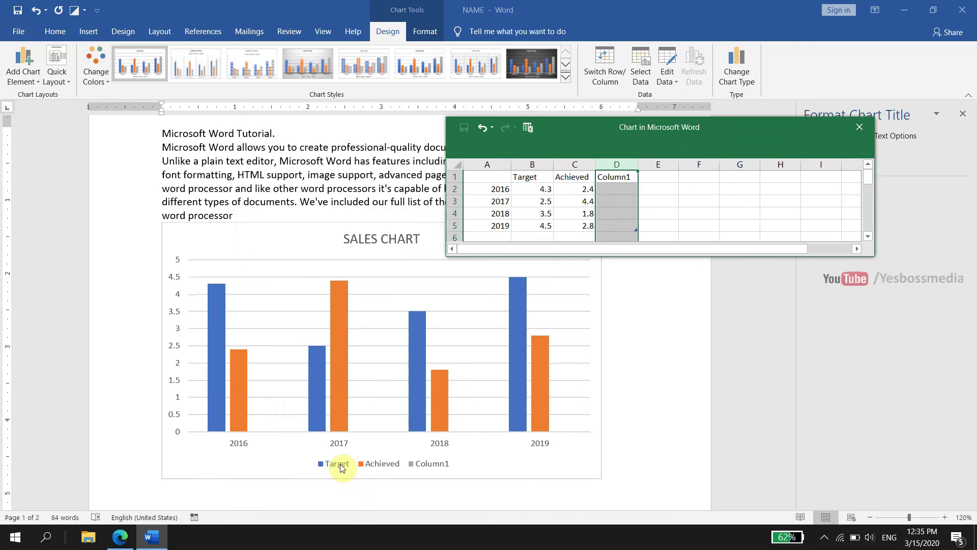
click(436, 464)
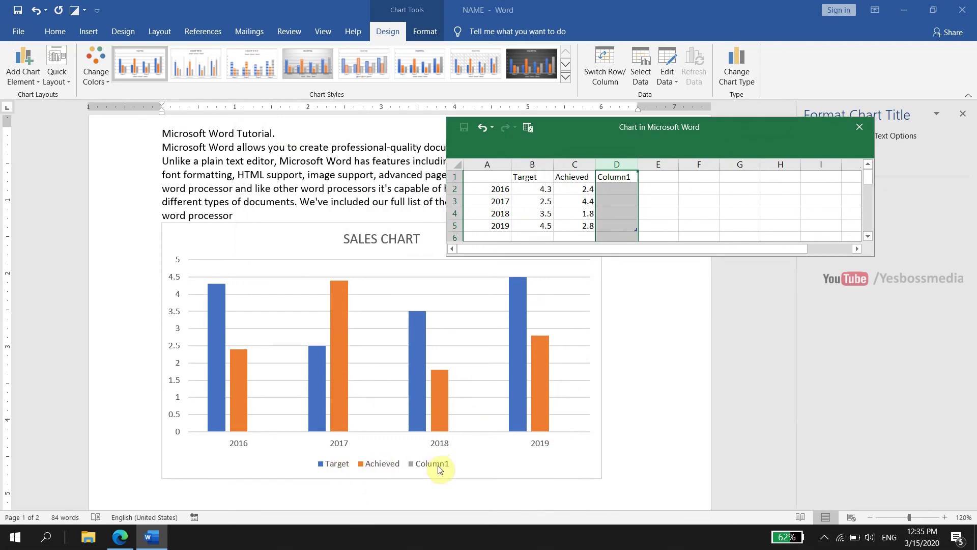
click(626, 179)
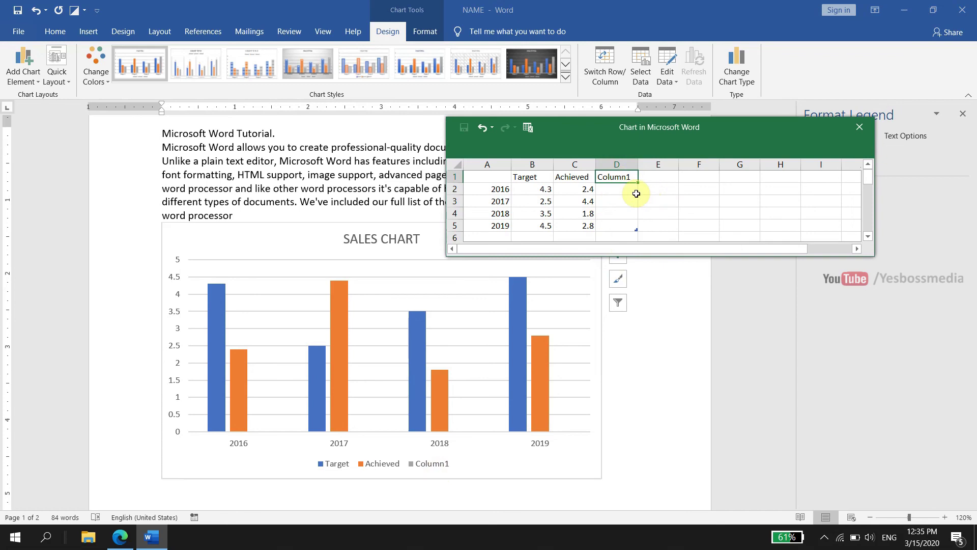
click(617, 164)
right_click(614, 163)
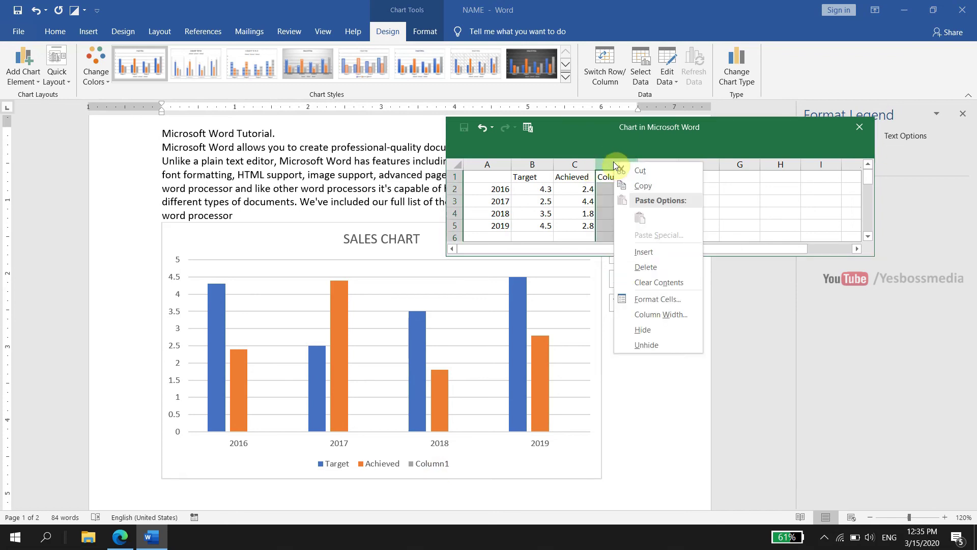
click(646, 267)
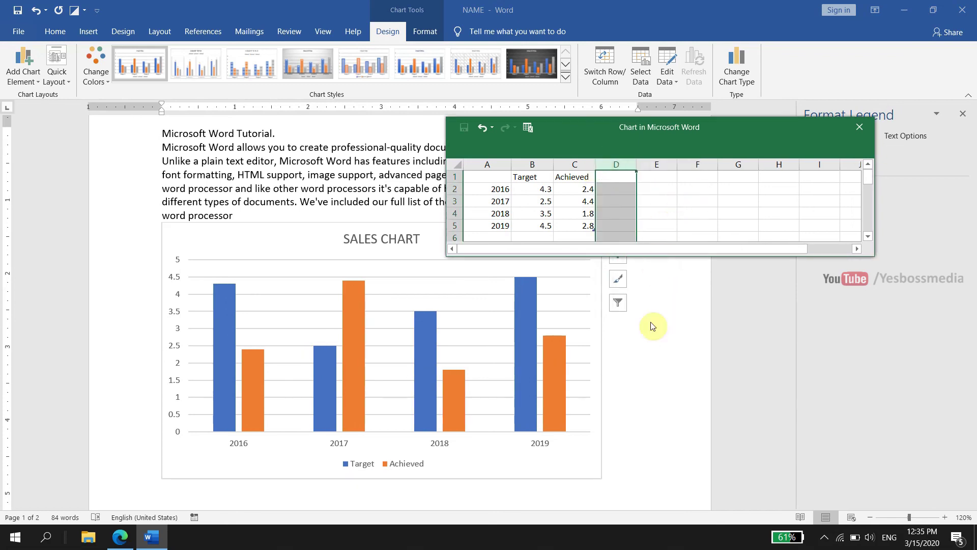
drag(651, 129, 728, 99)
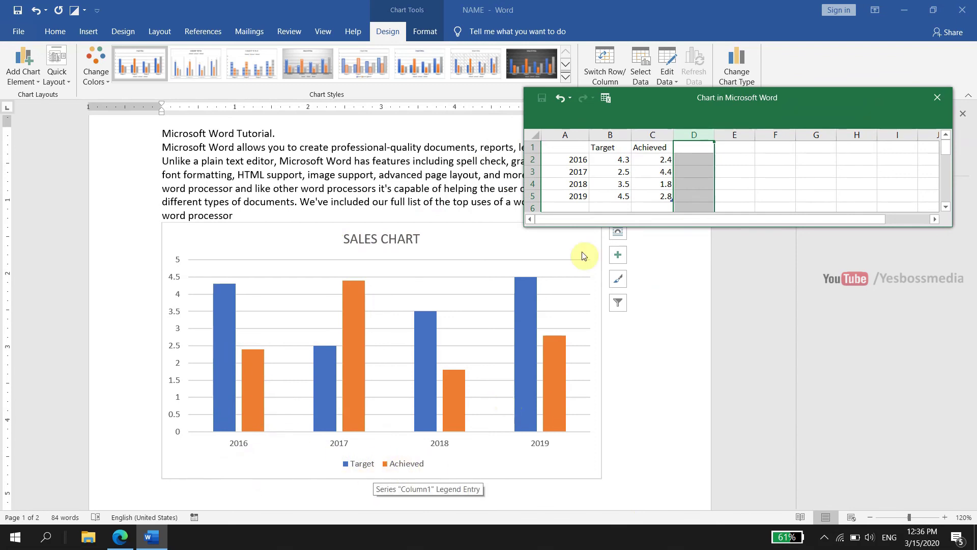
Step: Enter Target values 1000, 1200, 1800 and 1600 for 2016–2019 in column B
click(620, 161)
text(1000)
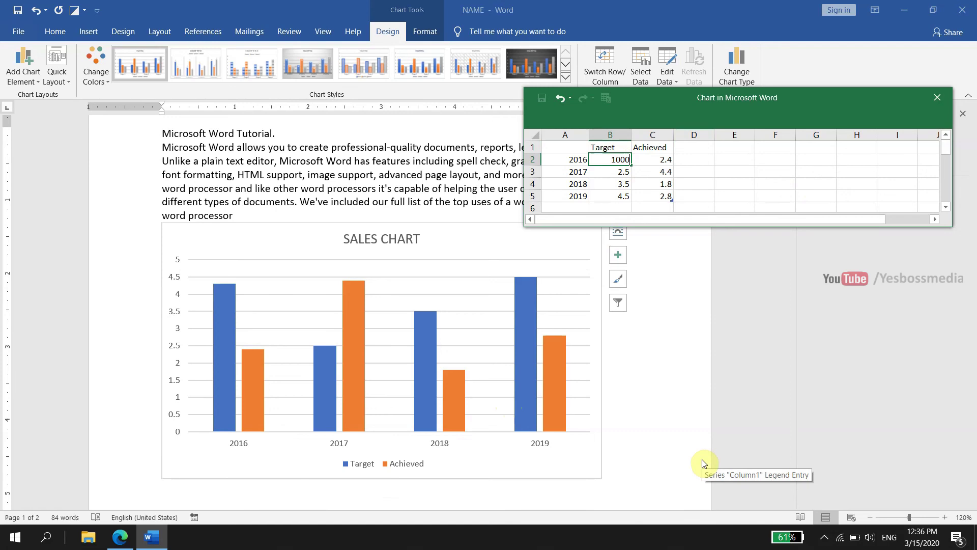
key(Return)
text(1200)
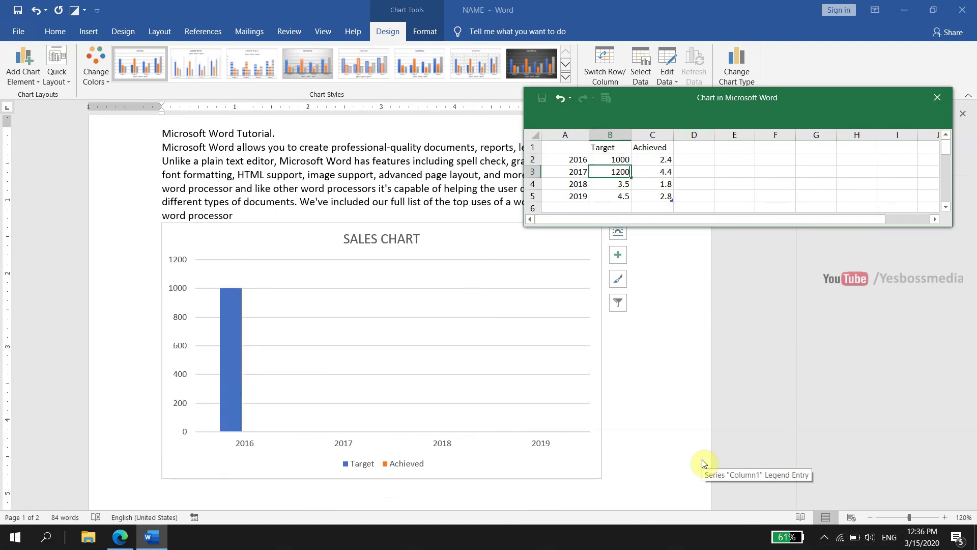
key(Return)
text(1800)
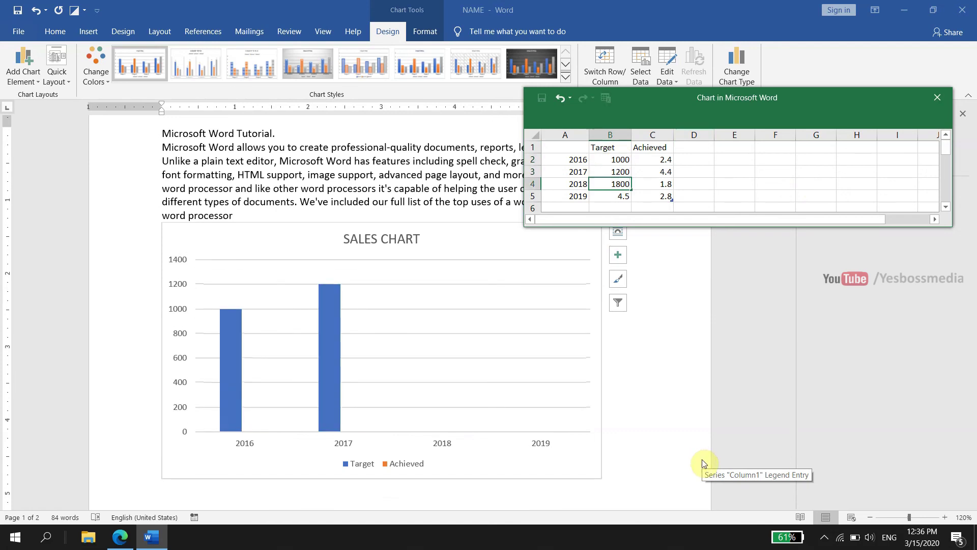
key(Return)
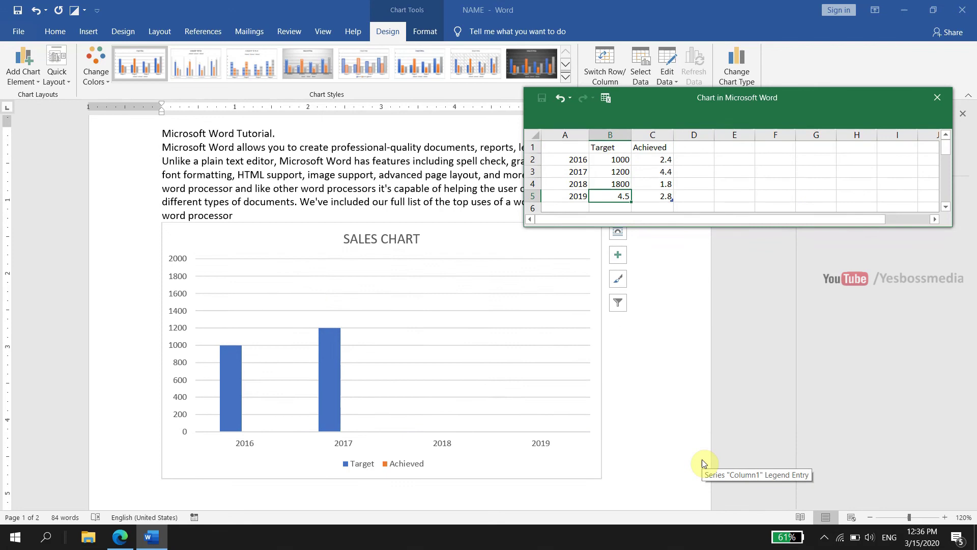
text(1600)
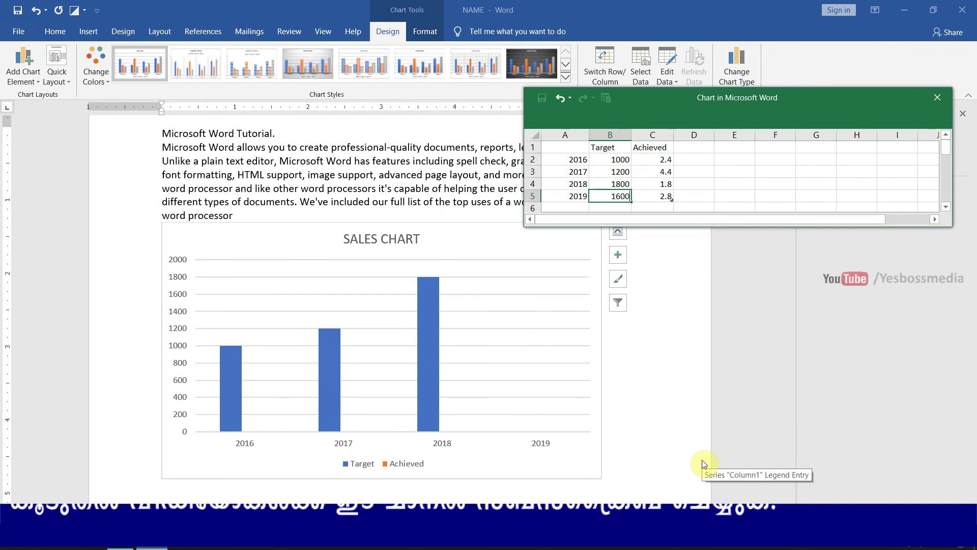
click(669, 161)
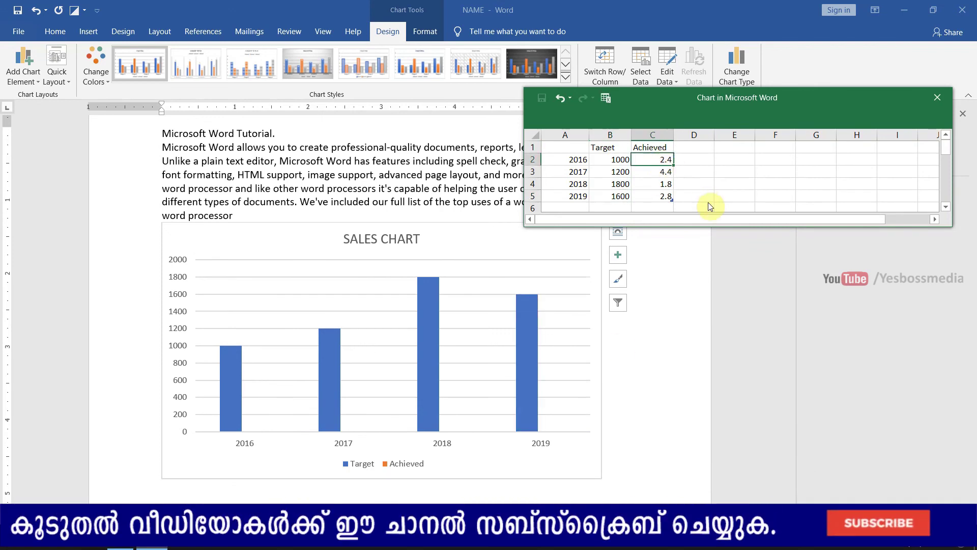
Step: Enter Achieved values 1150, 1100, 2200 and 1900 for 2016–2019 in column C
text(115)
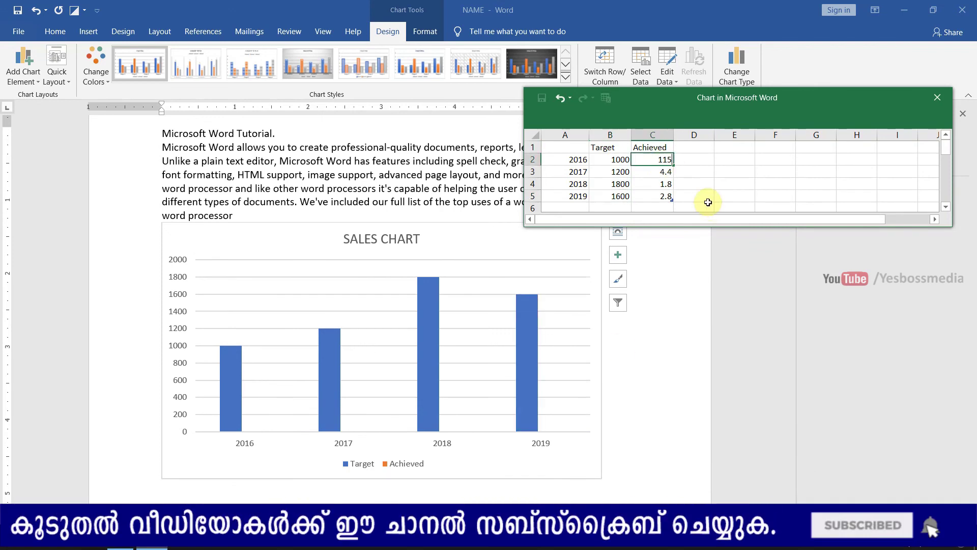
text(0)
key(Return)
text(1100)
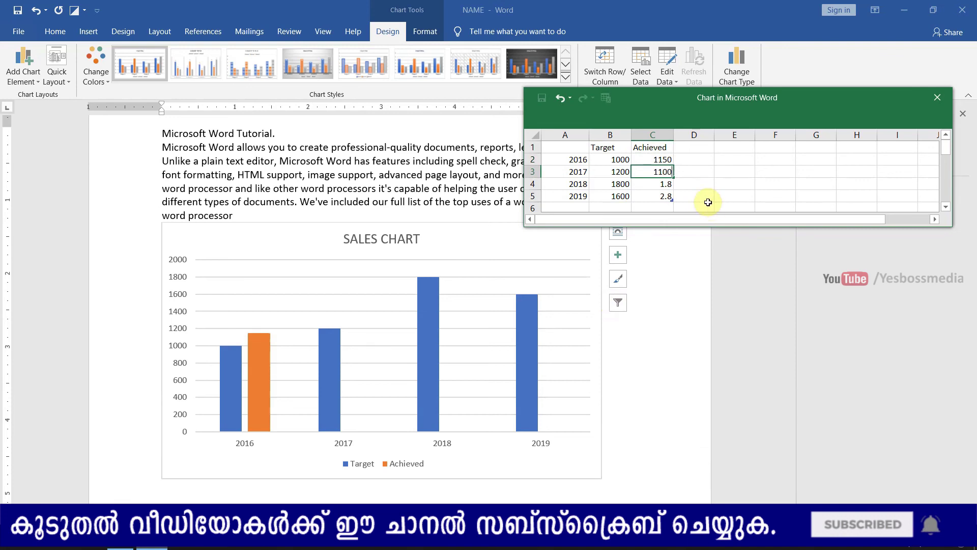
key(Return)
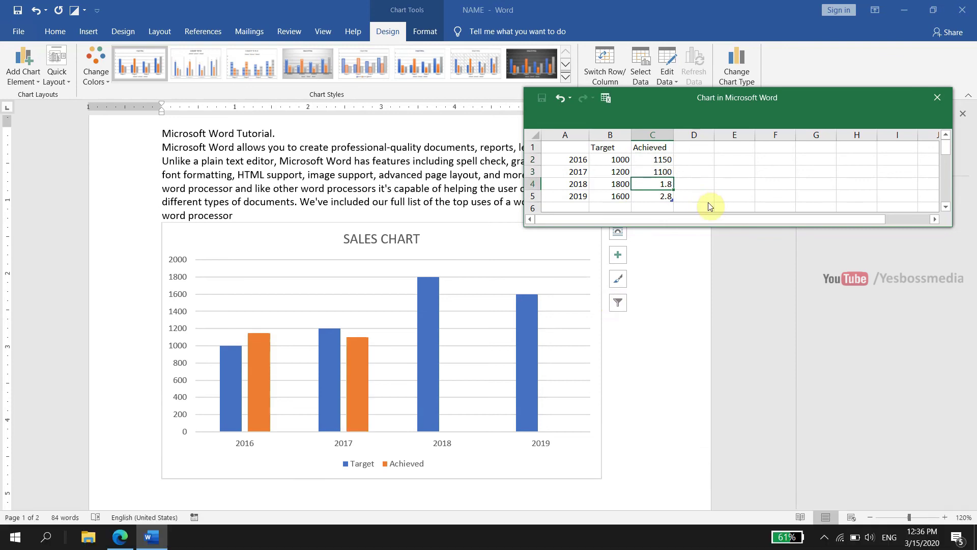
text(2200)
key(Return)
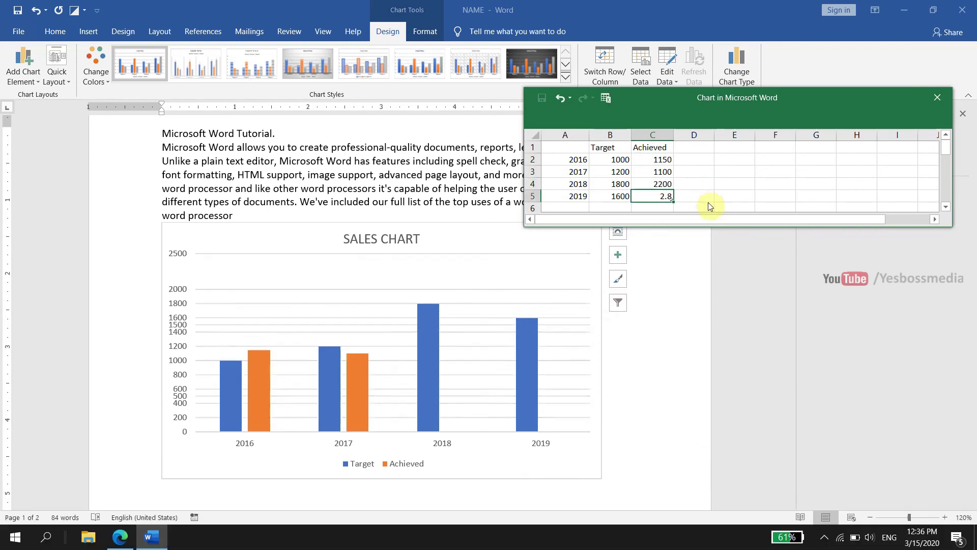
text(1900)
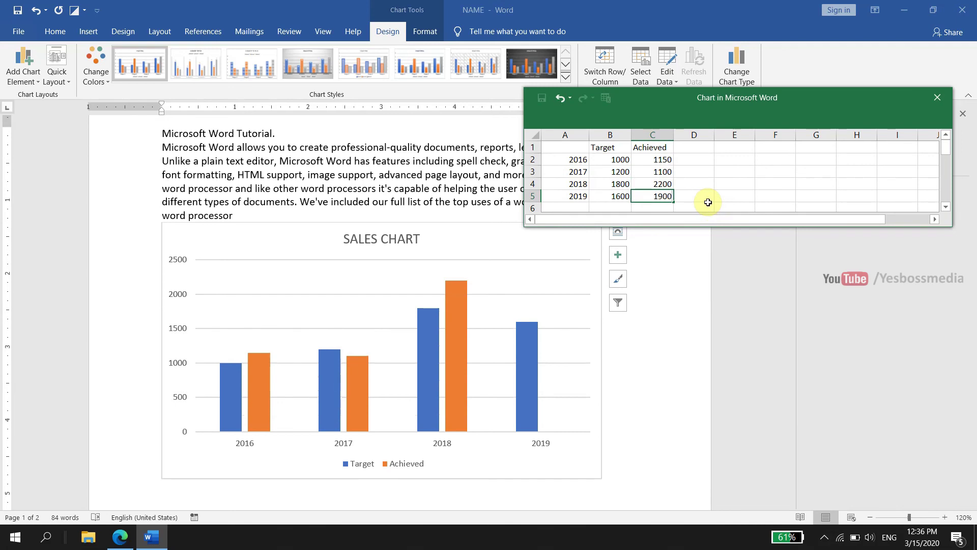
click(704, 170)
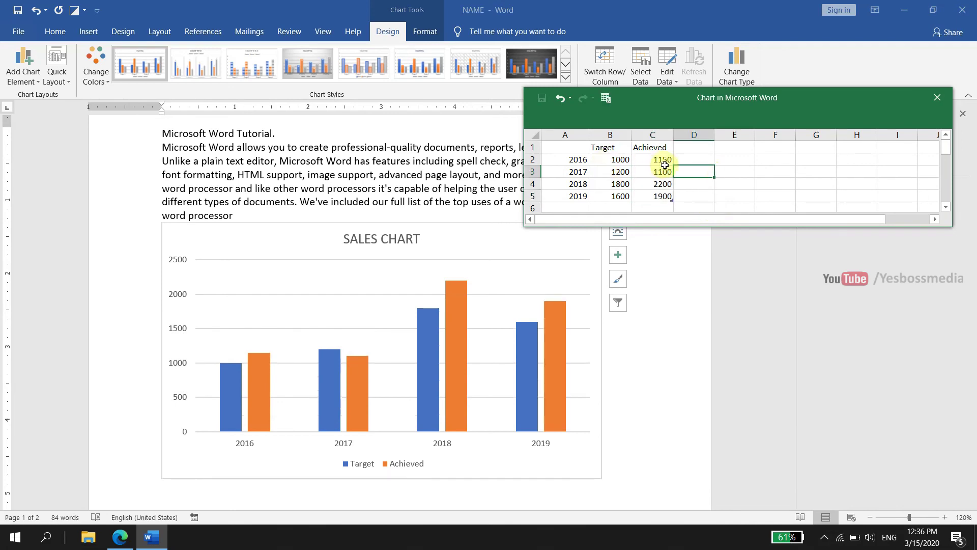
scroll(651, 326, down, 1)
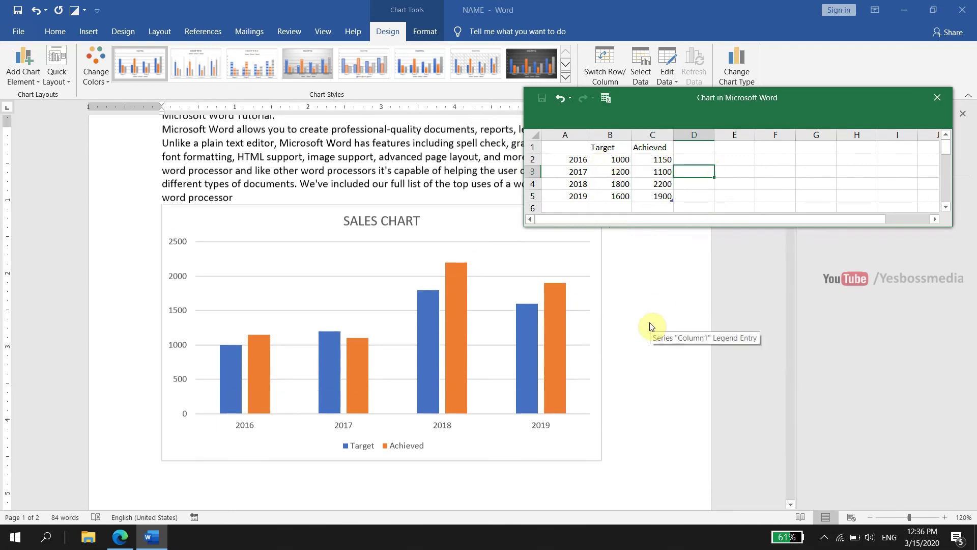
scroll(650, 326, up, 3)
drag(682, 102, 738, 68)
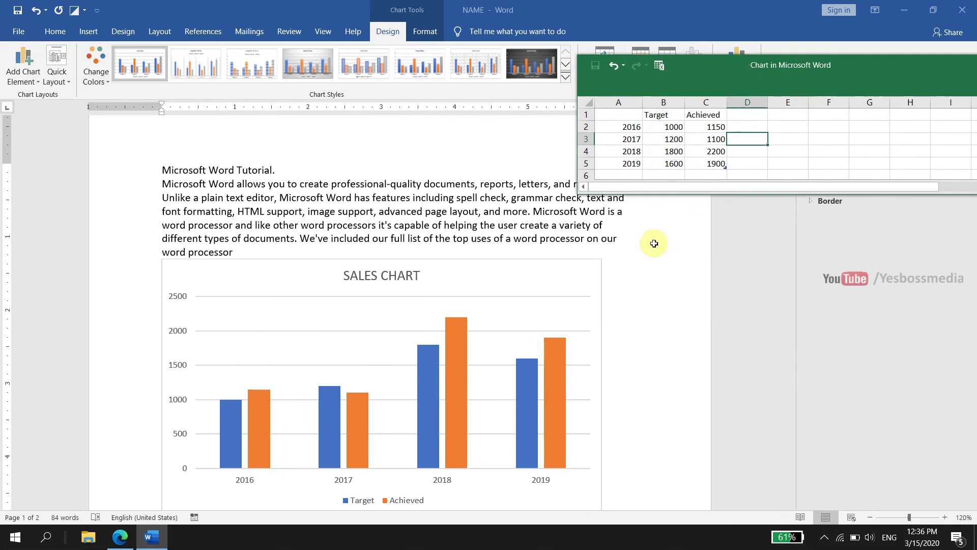
scroll(589, 388, down, 2)
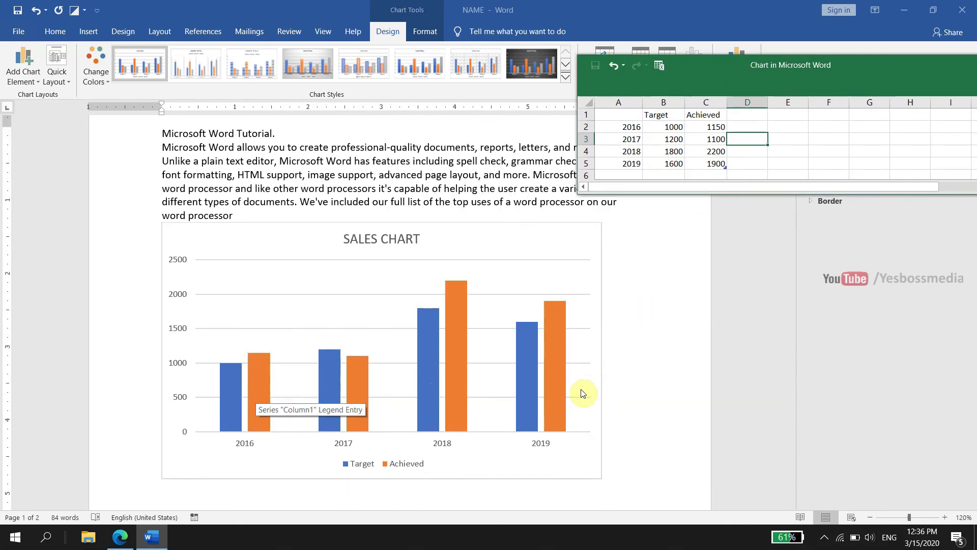
click(584, 385)
click(90, 32)
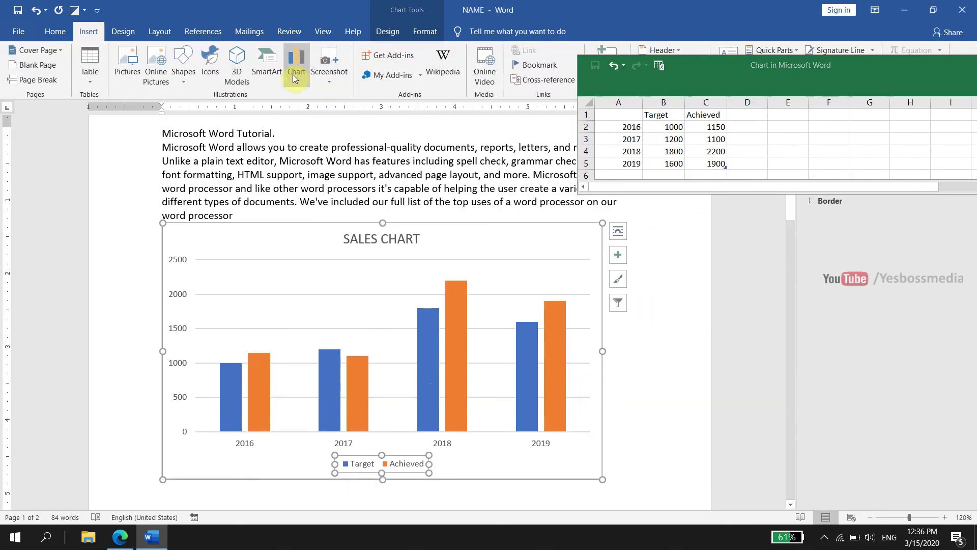